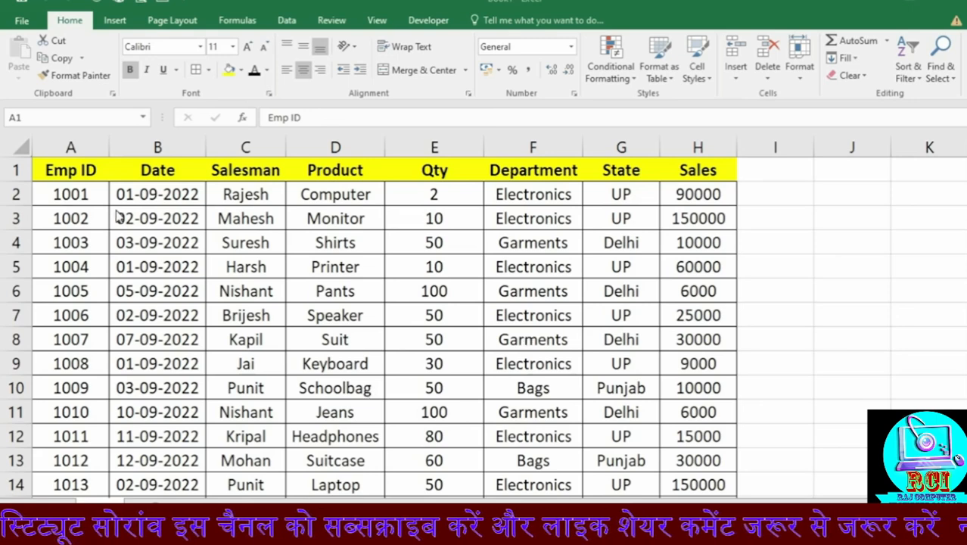
# - Review the columns of the employee sales data, from Emp ID through State, and the full extent of its range
pyautogui.hotkey('ctrl', 'a')
pyautogui.moveTo(71, 168); pyautogui.dragTo(76, 269)
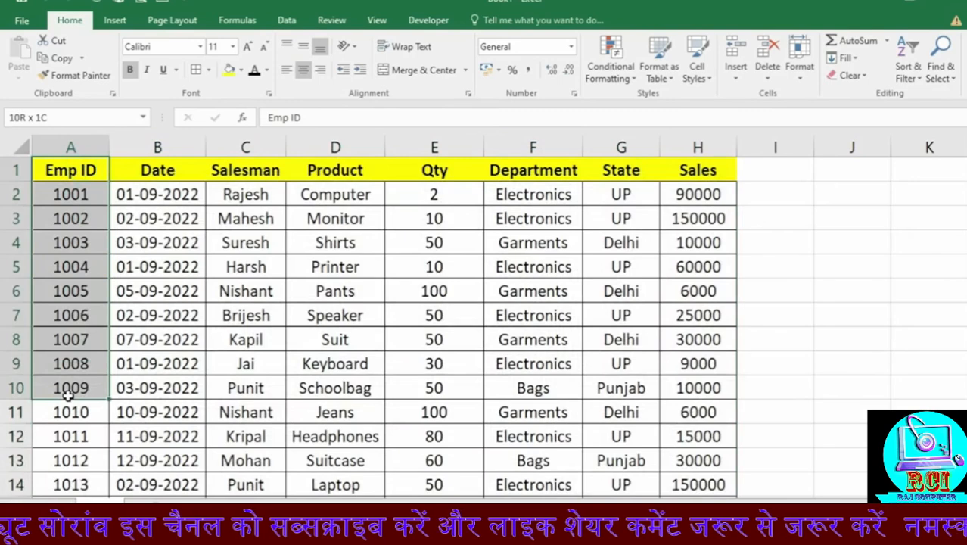
pyautogui.moveTo(159, 196); pyautogui.dragTo(168, 278)
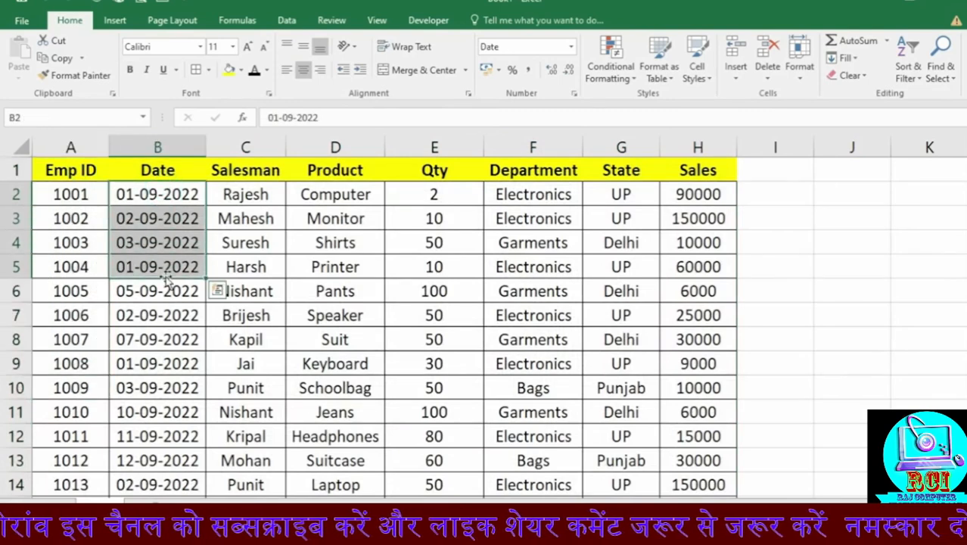
pyautogui.moveTo(243, 171); pyautogui.dragTo(252, 387)
pyautogui.moveTo(316, 172); pyautogui.dragTo(333, 413)
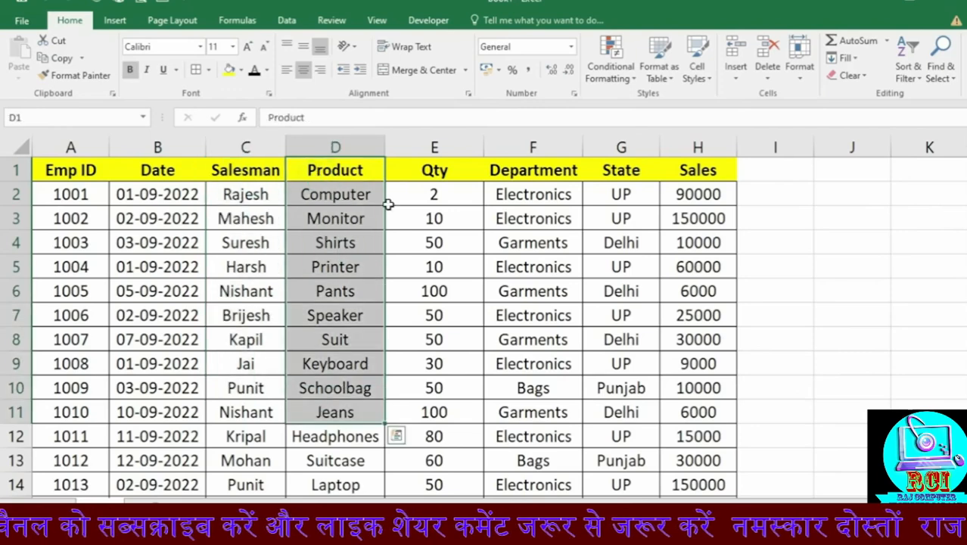
pyautogui.moveTo(535, 173); pyautogui.dragTo(534, 327)
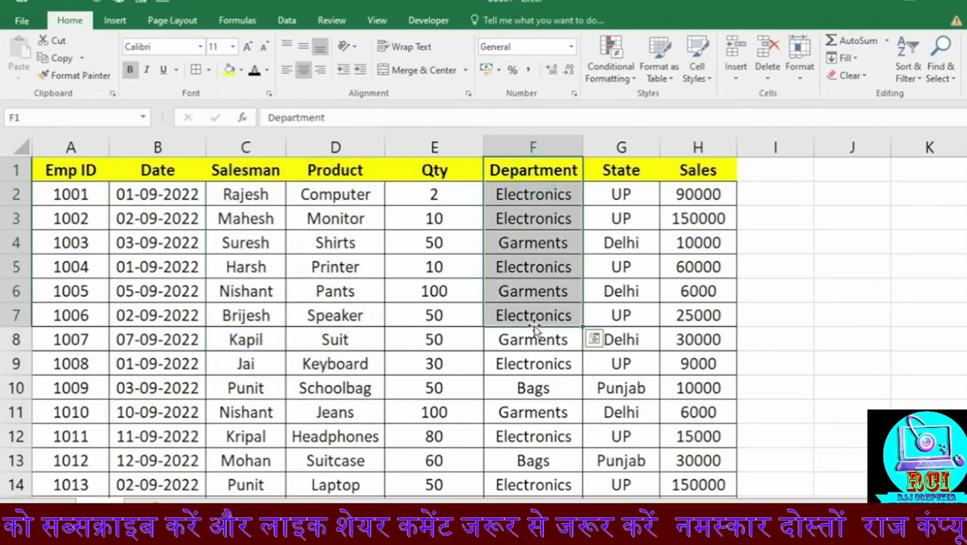
pyautogui.moveTo(627, 176); pyautogui.dragTo(639, 376)
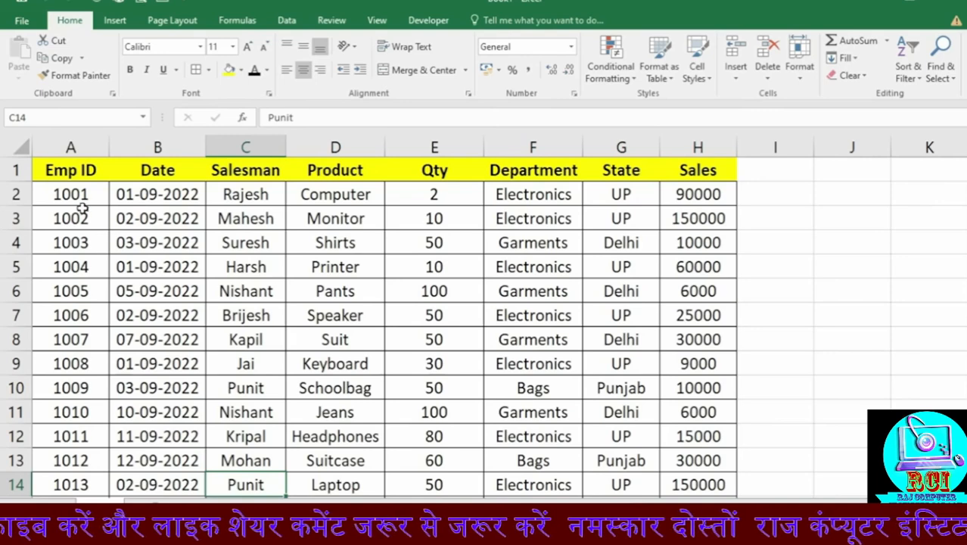
pyautogui.moveTo(78, 167); pyautogui.dragTo(682, 481)
pyautogui.scroll(2, 87, 301)
# - Select the entire sales data range from the Emp ID header in A1 to the last Sales value in H21
pyautogui.click(53, 168)
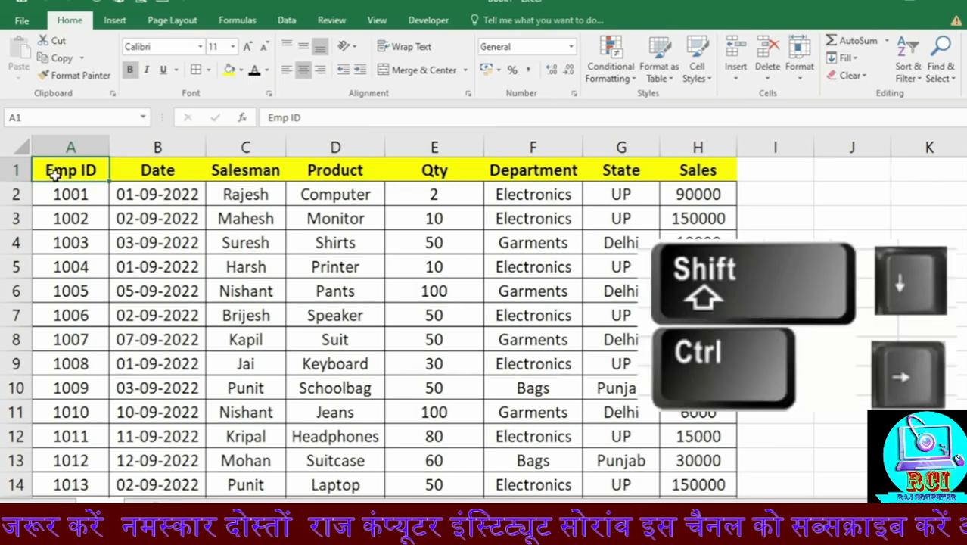
pyautogui.hotkey('ctrl', 'shift', 'Down')
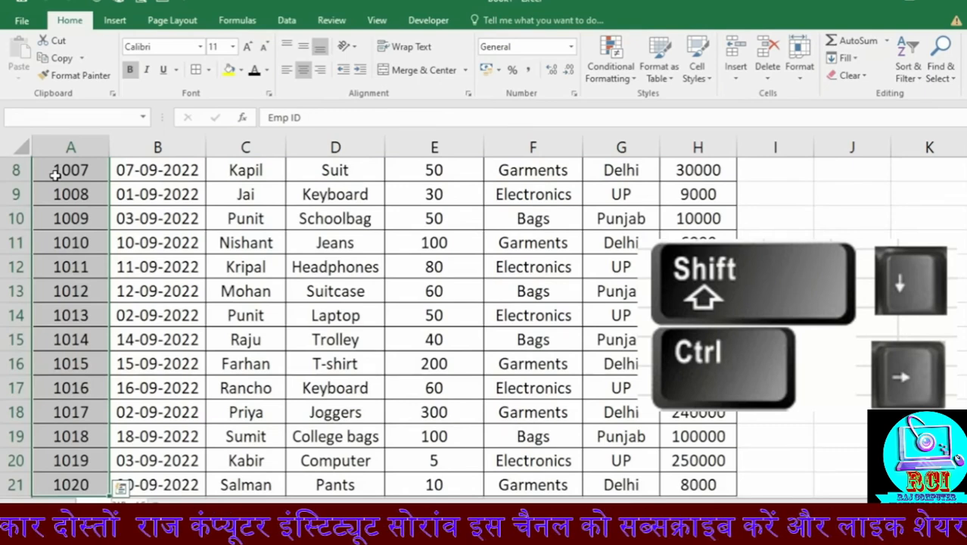
pyautogui.hotkey('ctrl', 'shift', 'Right')
pyautogui.scroll(3, 174, 263)
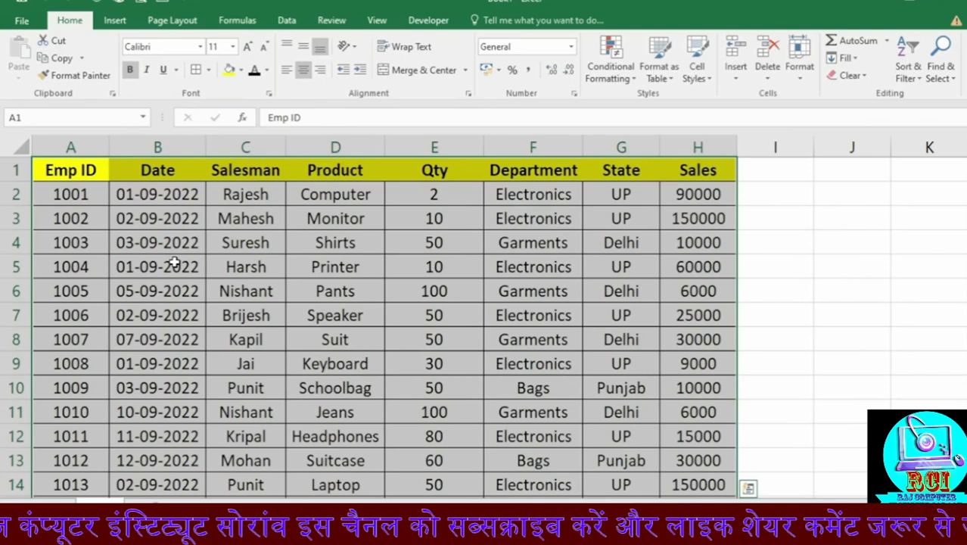
# - Create a PivotTable from Sheet1!$A$1:$H$21 on a new worksheet and move its field list aside
pyautogui.click(116, 22)
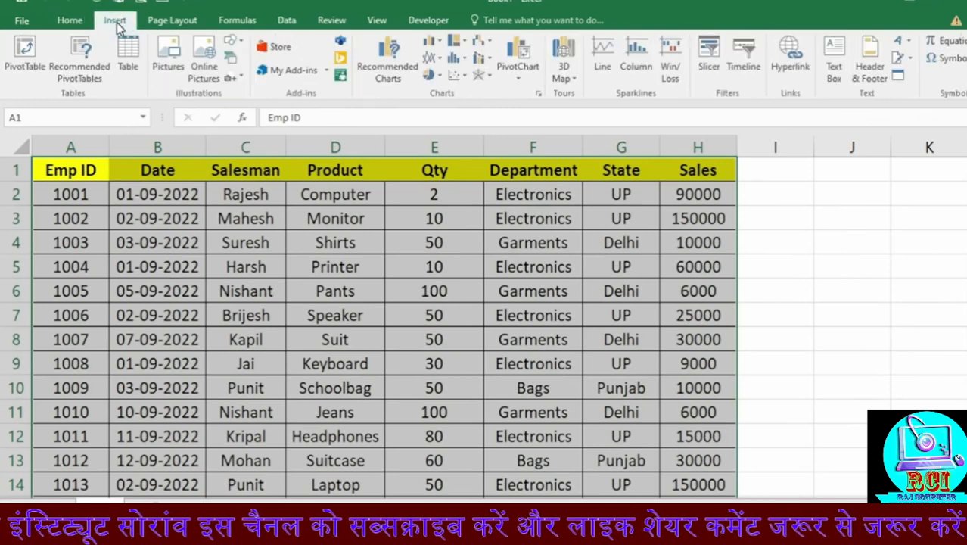
pyautogui.click(23, 63)
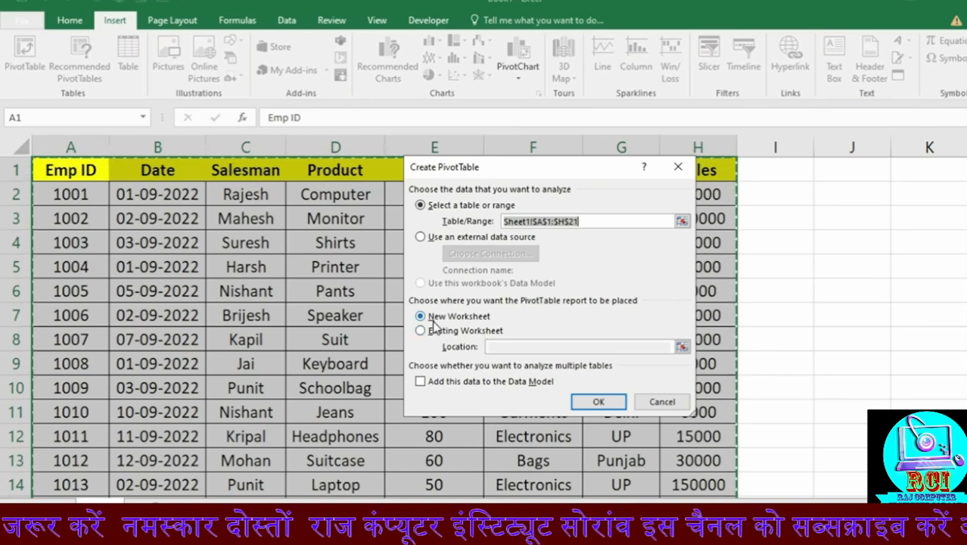
pyautogui.click(598, 403)
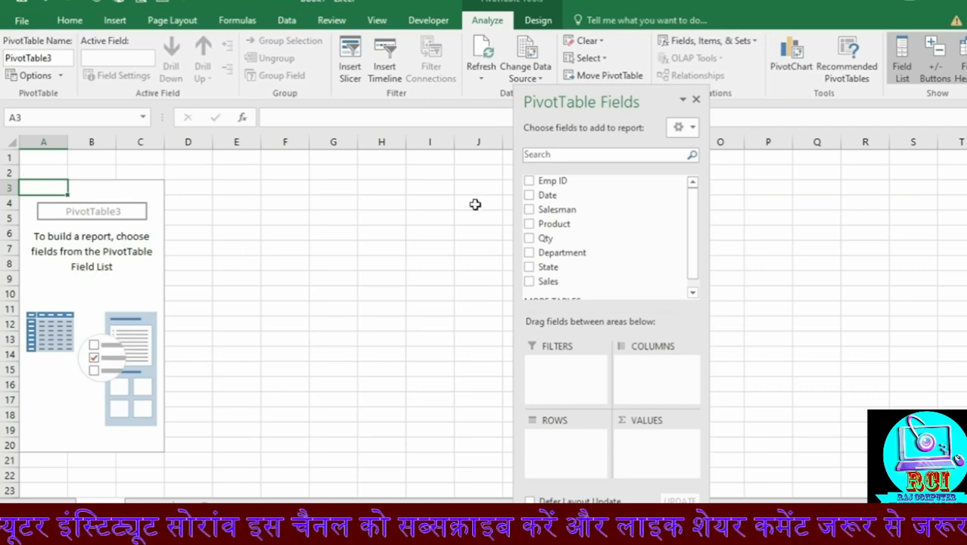
pyautogui.moveTo(565, 101); pyautogui.dragTo(828, 106)
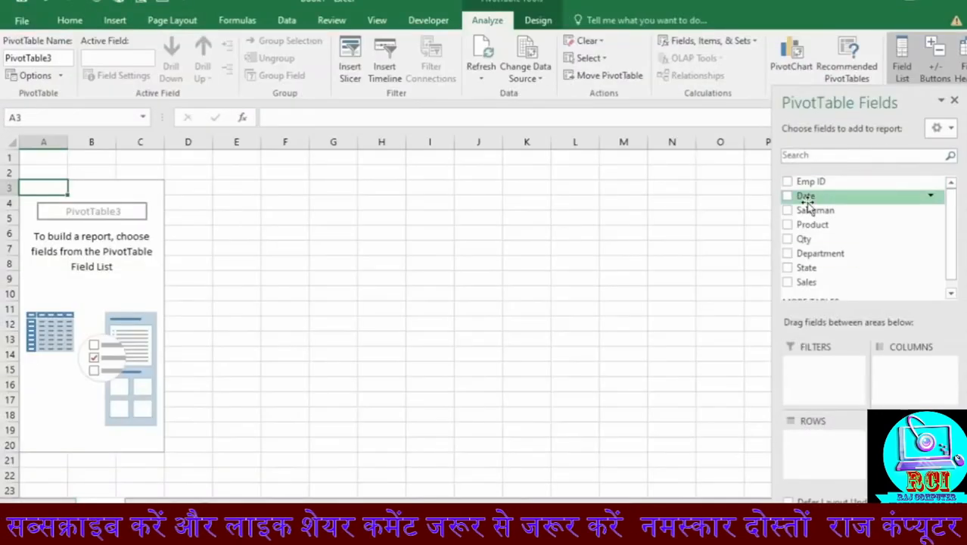
pyautogui.moveTo(955, 242); pyautogui.dragTo(946, 201)
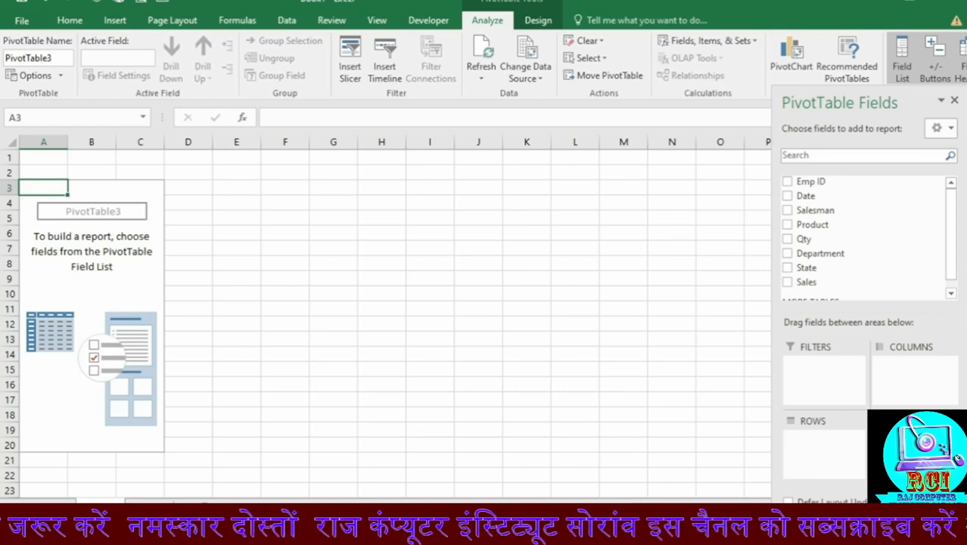
# - Check the Department column in the source data, then return to the empty PivotTable sheet
pyautogui.click(140, 501)
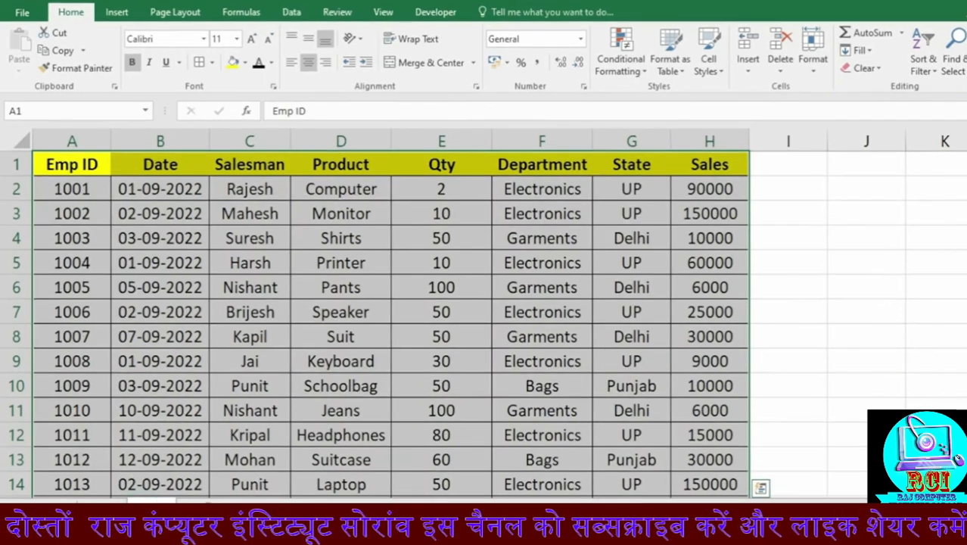
pyautogui.click(97, 496)
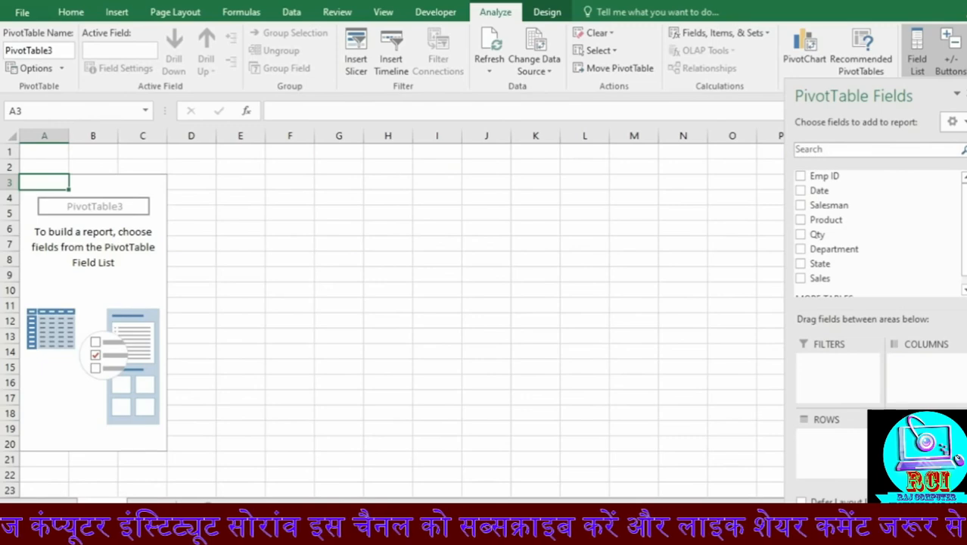
pyautogui.click(151, 500)
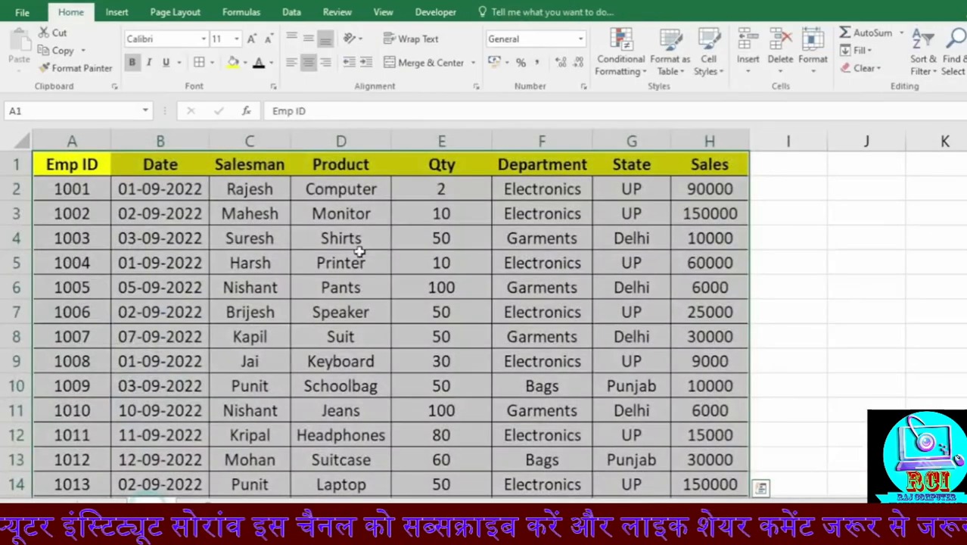
pyautogui.moveTo(527, 167); pyautogui.dragTo(532, 476)
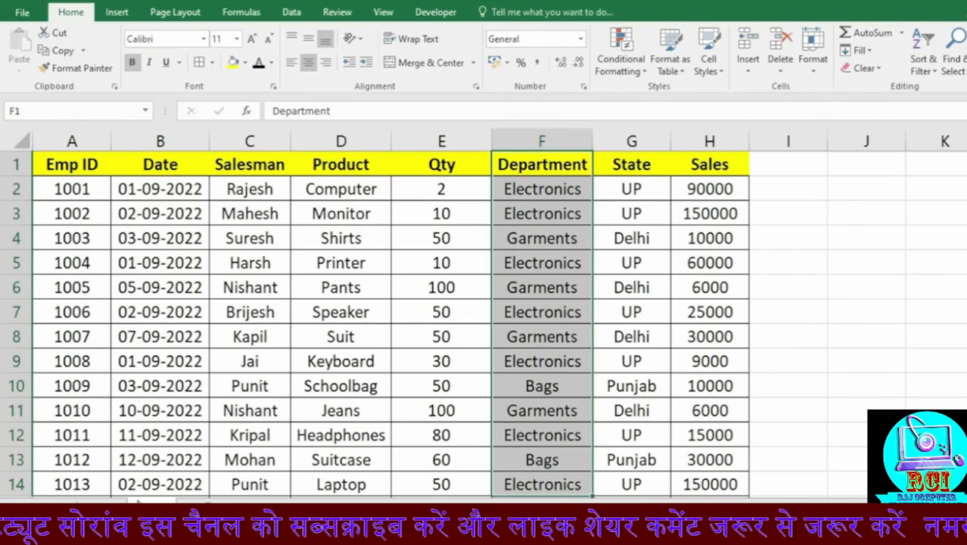
pyautogui.click(113, 499)
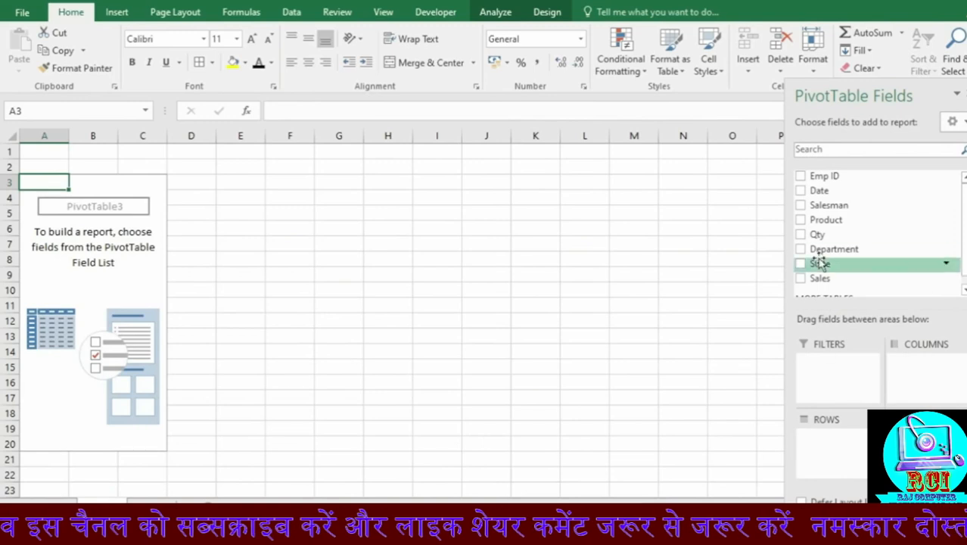
# - Add Department as the PivotTable's row field and Sales as its summed value field
pyautogui.moveTo(818, 257); pyautogui.dragTo(818, 445)
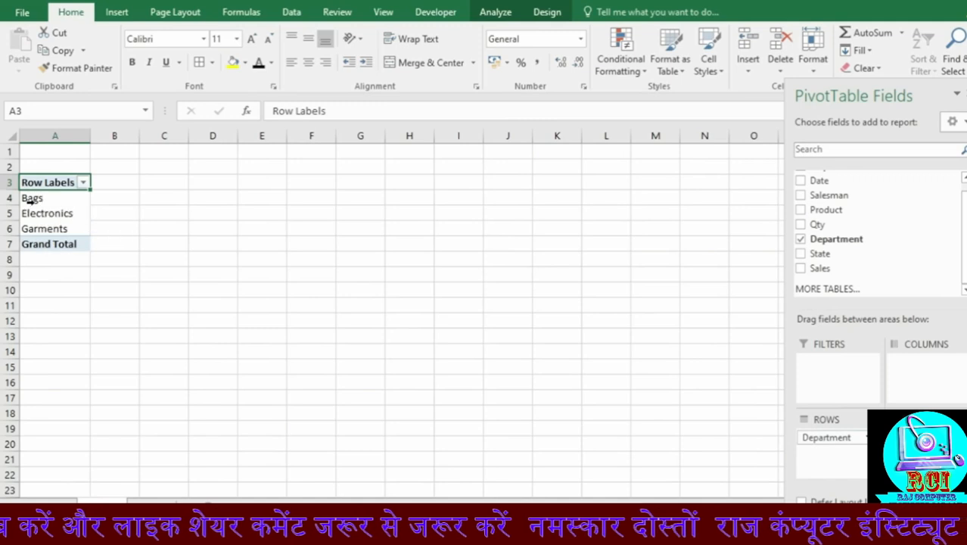
pyautogui.click(28, 200)
pyautogui.click(32, 214)
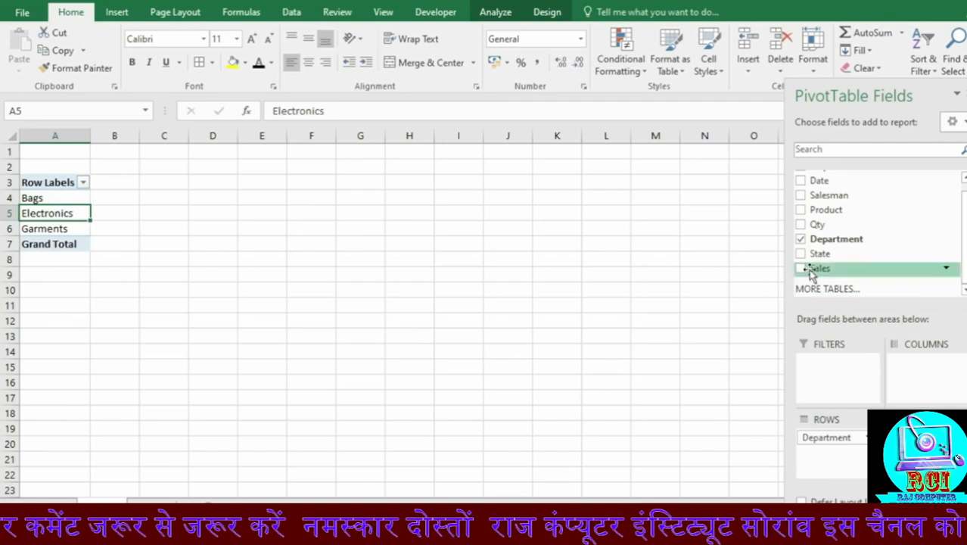
pyautogui.moveTo(810, 270); pyautogui.dragTo(925, 454)
pyautogui.click(134, 261)
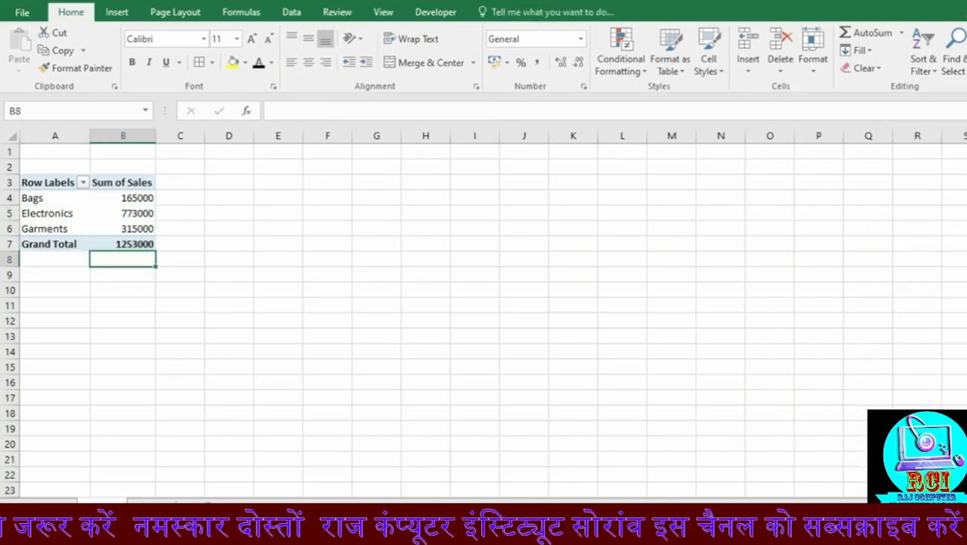
# - Compare the source data's Sales column with the department sums and the grand total in the PivotTable
pyautogui.click(152, 504)
pyautogui.moveTo(709, 189); pyautogui.dragTo(710, 465)
pyautogui.scroll(1, 533, 352)
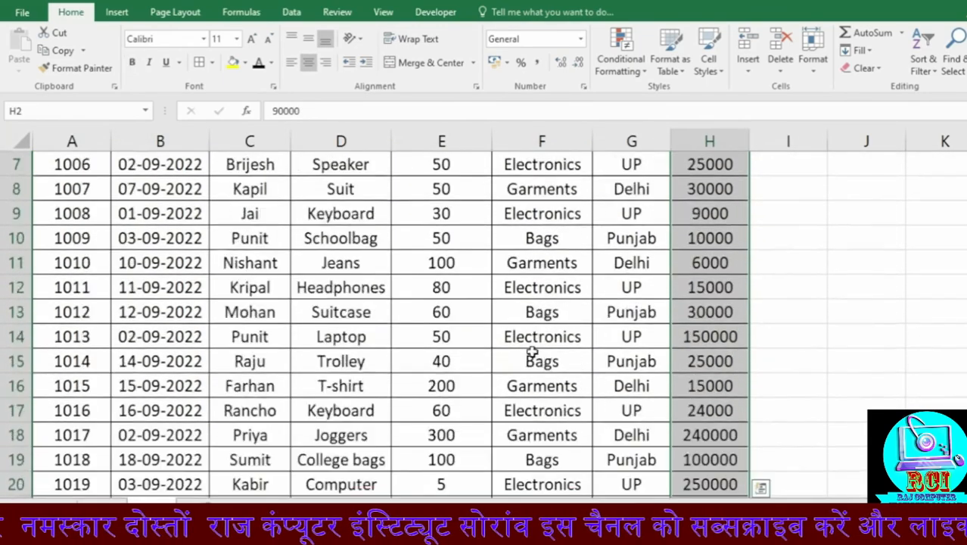
pyautogui.scroll(2, 533, 352)
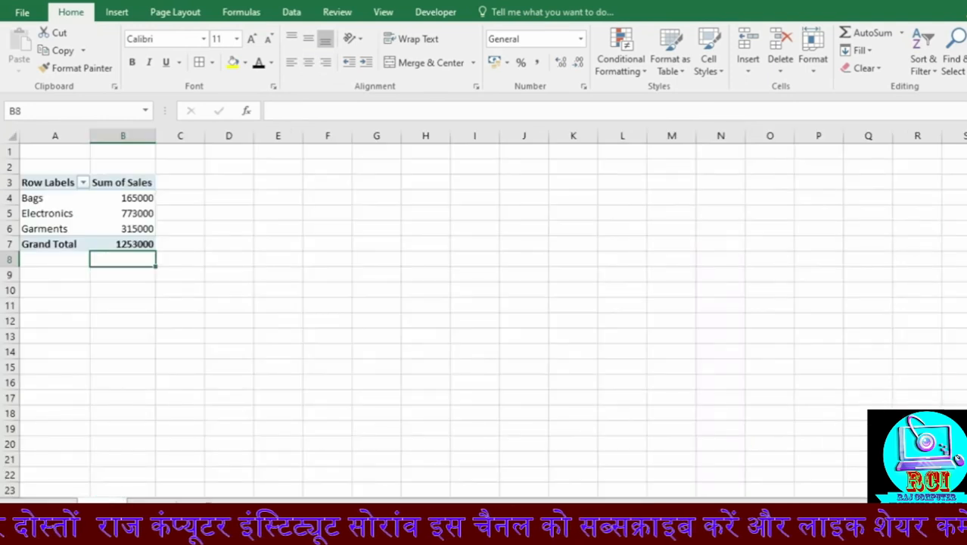
pyautogui.click(32, 197)
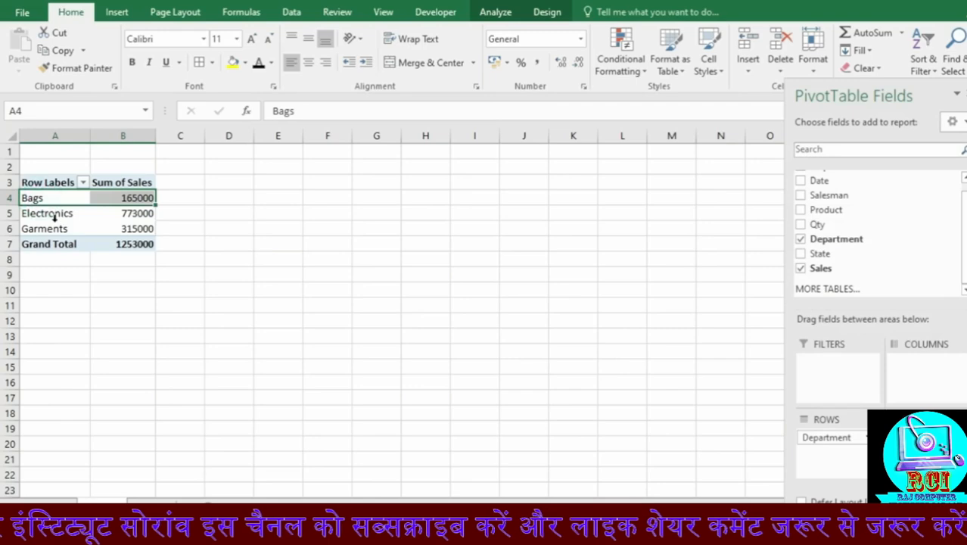
pyautogui.click(121, 215)
pyautogui.scroll(2, 117, 280)
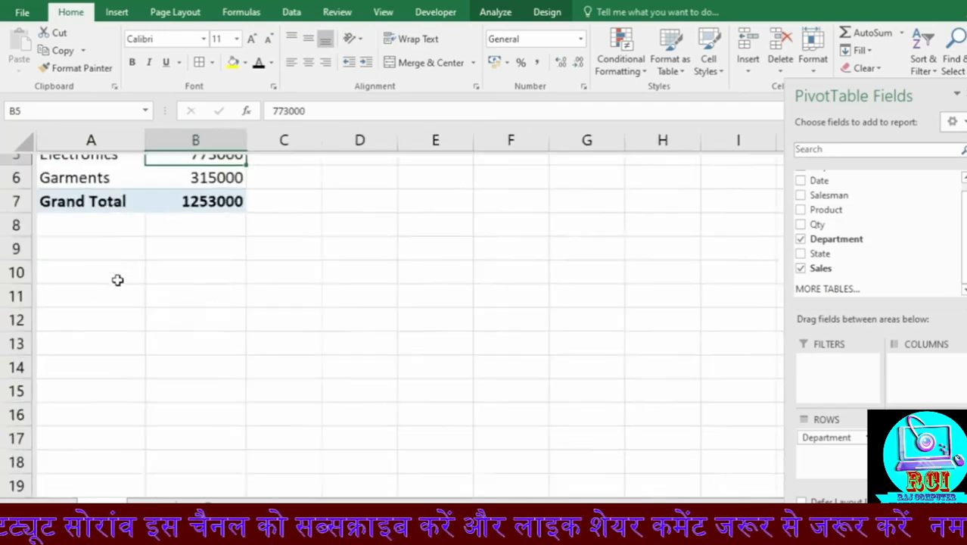
pyautogui.scroll(2, 118, 280)
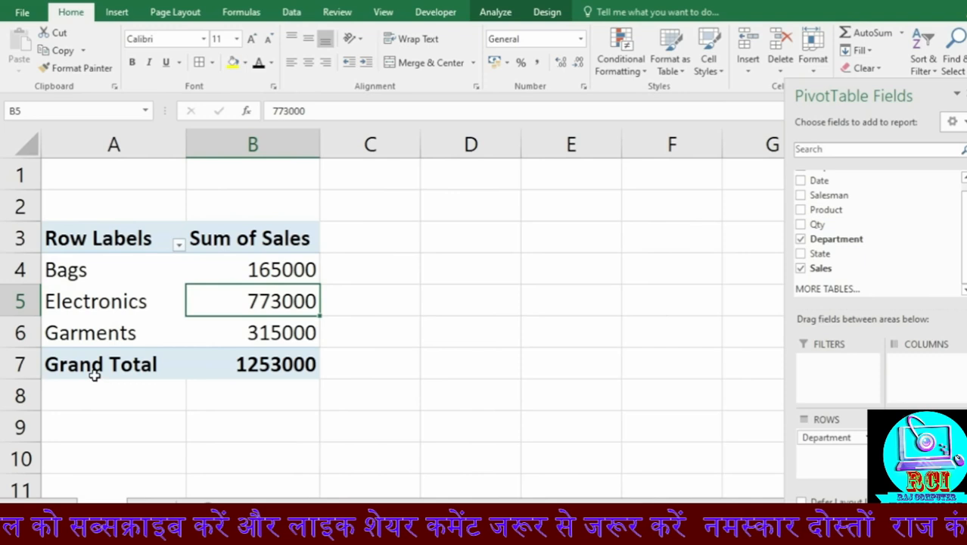
pyautogui.click(233, 362)
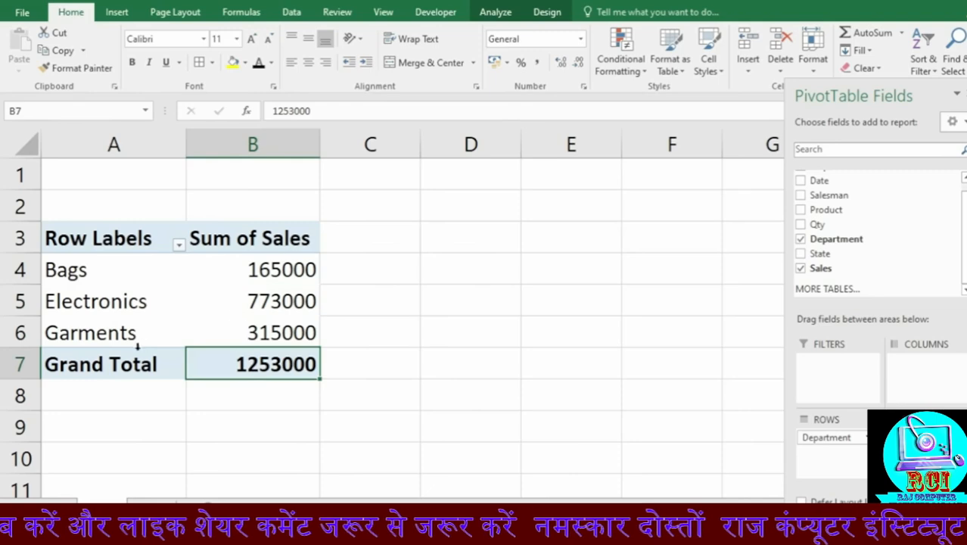
pyautogui.keyDown('ctrl'); pyautogui.scroll(-4, 138, 346); pyautogui.keyUp('ctrl')
pyautogui.keyDown('ctrl'); pyautogui.scroll(1, 137, 346); pyautogui.keyUp('ctrl')
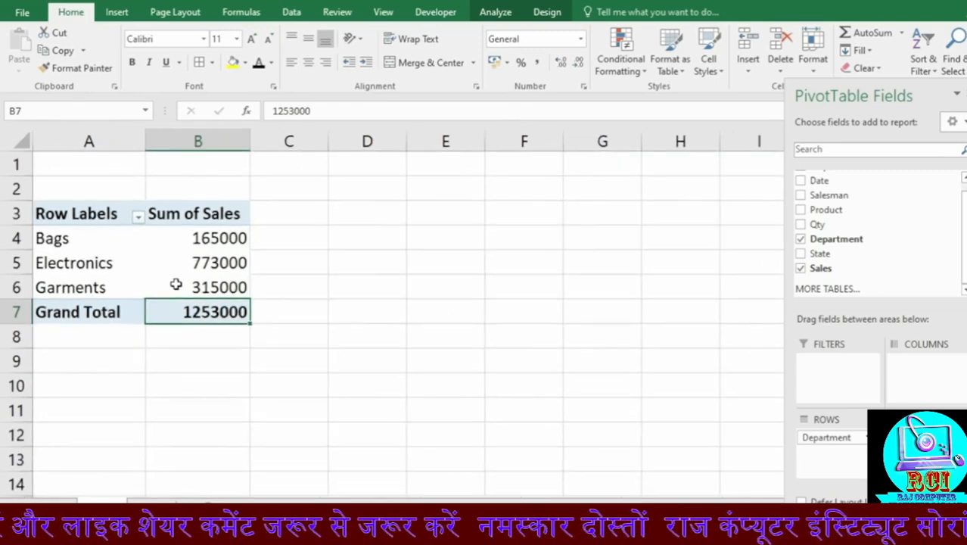
# - Drill down into the Electronics sales total on a new sheet and widen the Date column to fit its dates
pyautogui.click(188, 263)
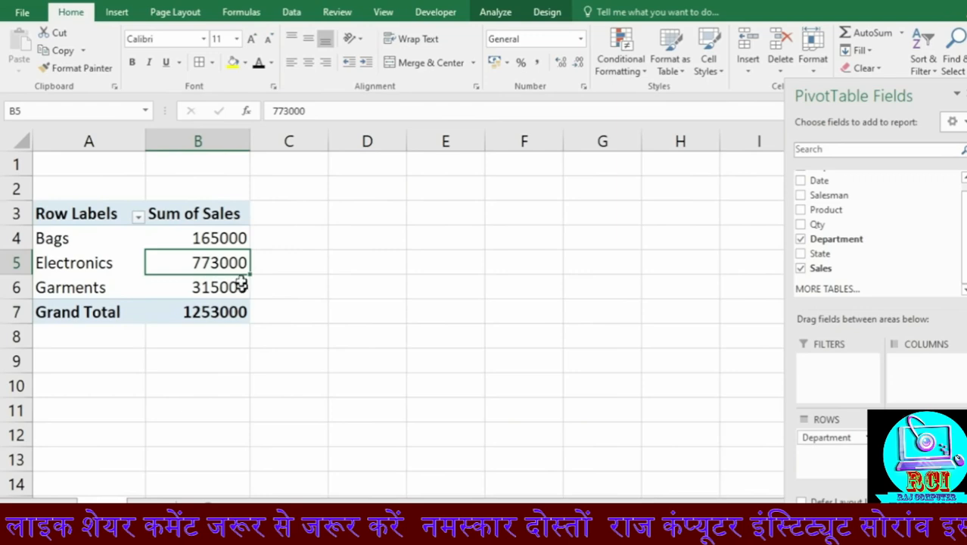
pyautogui.doubleClick(223, 263)
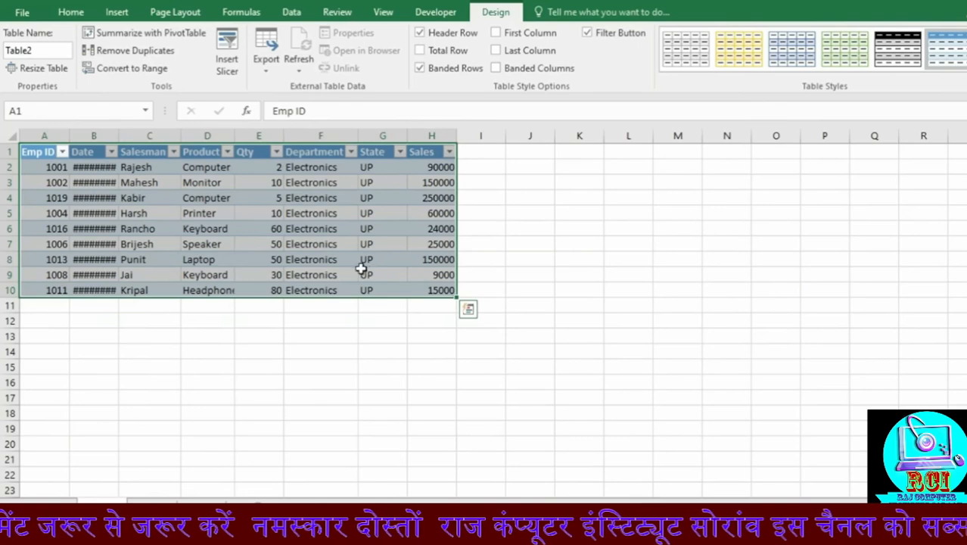
pyautogui.doubleClick(118, 136)
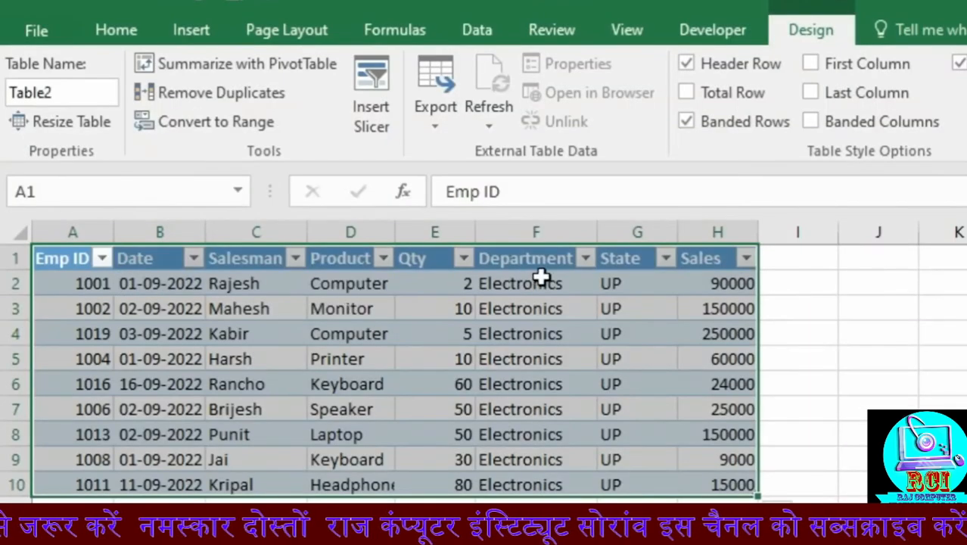
pyautogui.moveTo(541, 281); pyautogui.dragTo(536, 473)
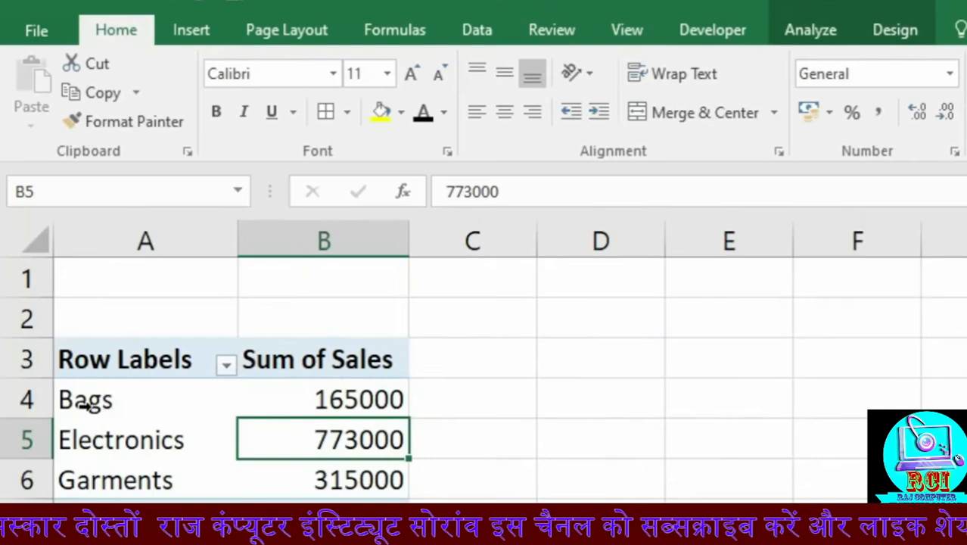
# - Drill down into the Bags sales total on a new sheet and widen its Date column
pyautogui.click(76, 400)
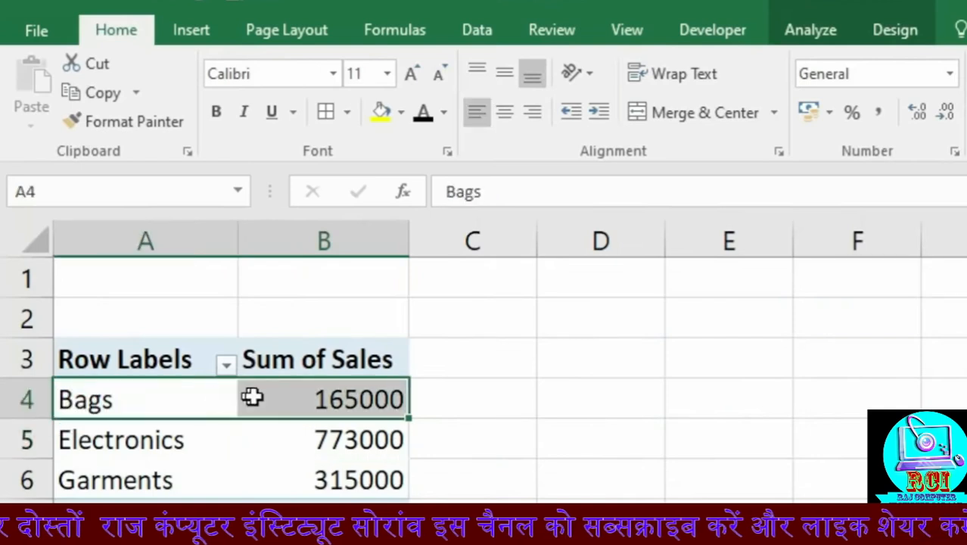
pyautogui.click(296, 394)
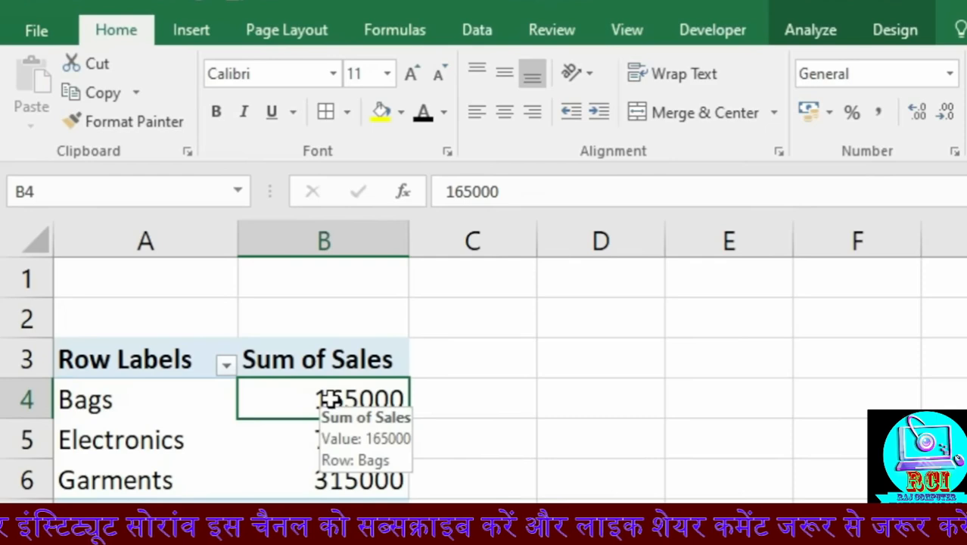
pyautogui.doubleClick(330, 399)
pyautogui.moveTo(194, 227); pyautogui.dragTo(221, 231)
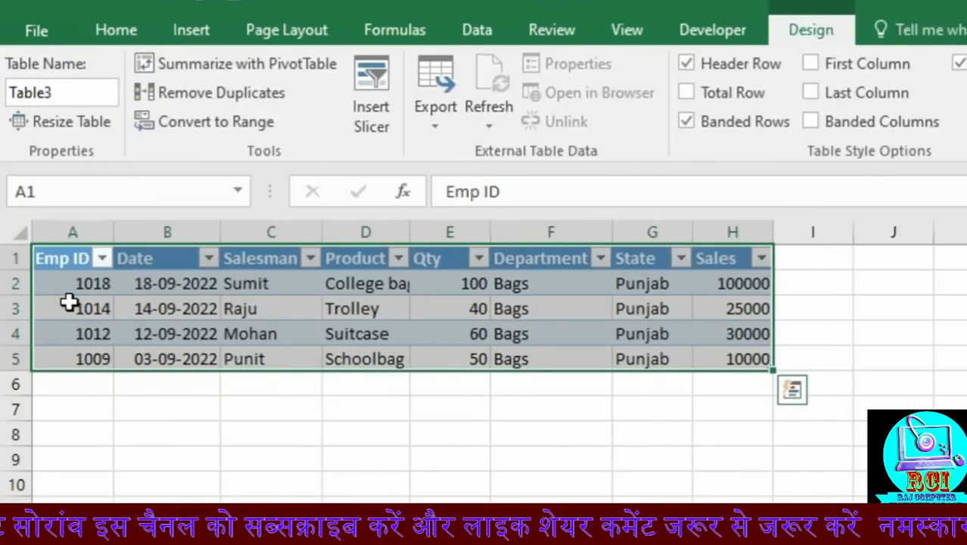
# - Widen the Product column on the Bags detail sheet and check the salesmen and sales amounts listed there
pyautogui.click(286, 278)
pyautogui.moveTo(292, 333); pyautogui.dragTo(291, 363)
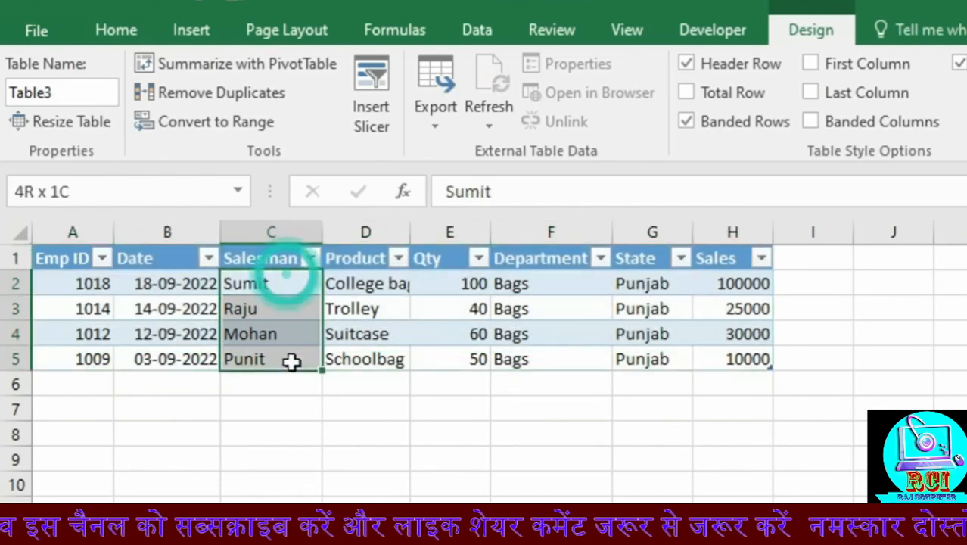
pyautogui.doubleClick(412, 230)
pyautogui.moveTo(745, 285); pyautogui.dragTo(747, 361)
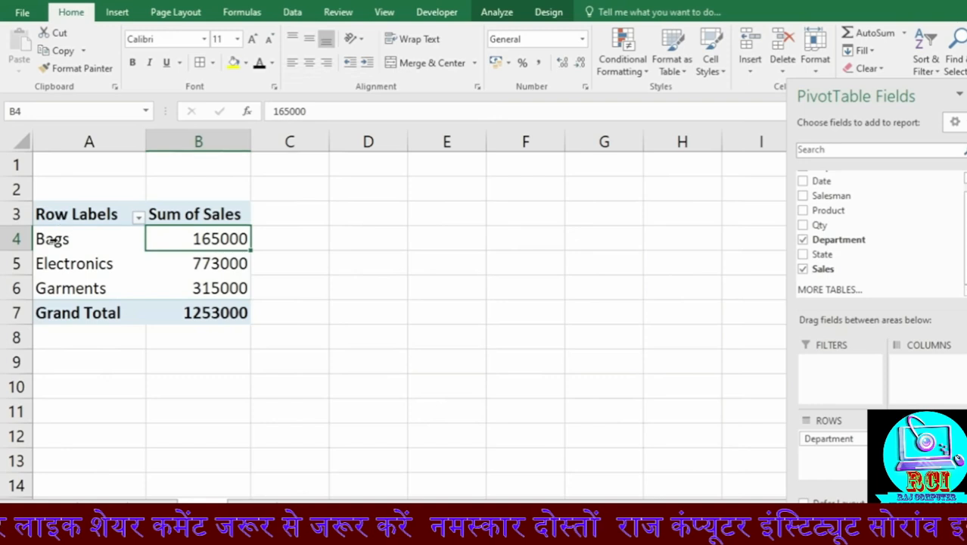
# - Compare the PivotTable's department sums with the detail records on the drill-down sheets
pyautogui.moveTo(55, 241); pyautogui.dragTo(177, 242)
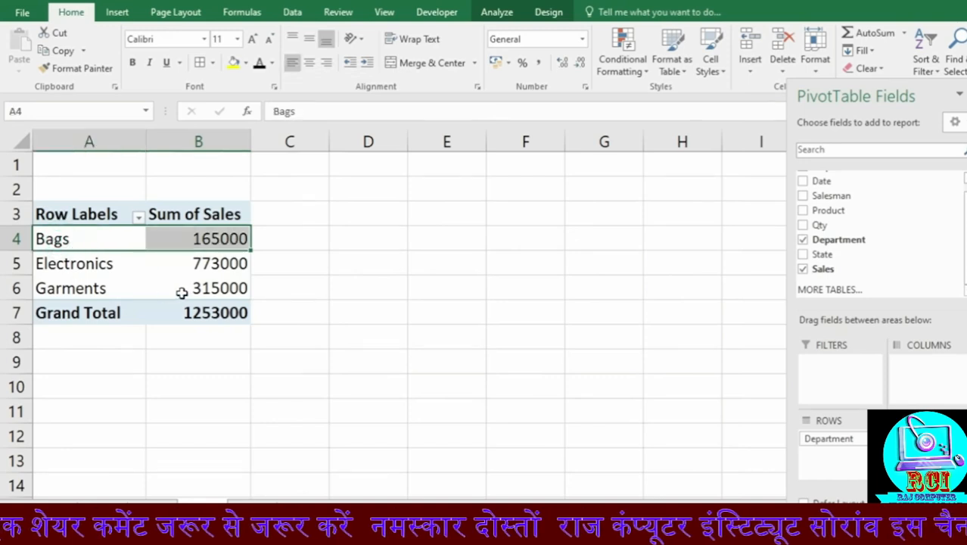
pyautogui.moveTo(211, 215); pyautogui.dragTo(218, 309)
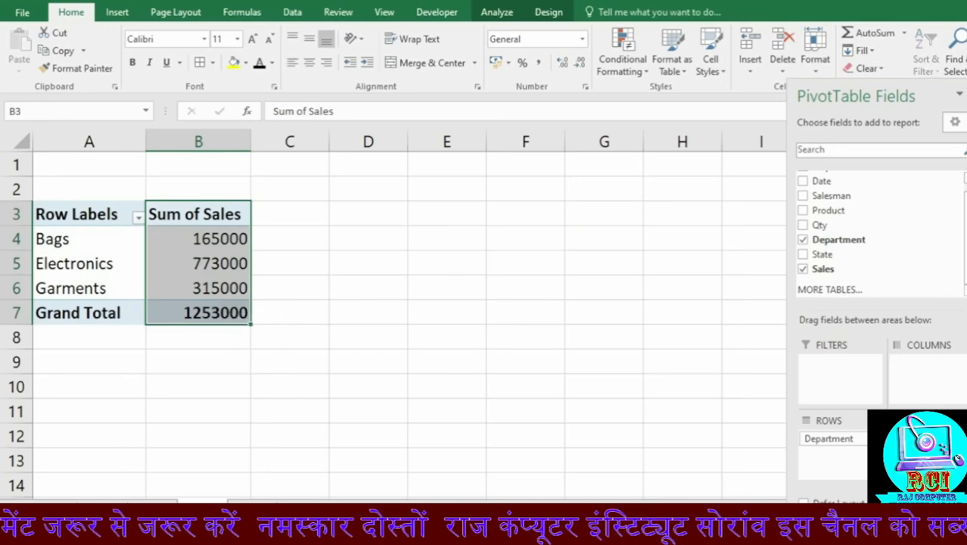
pyautogui.click(106, 507)
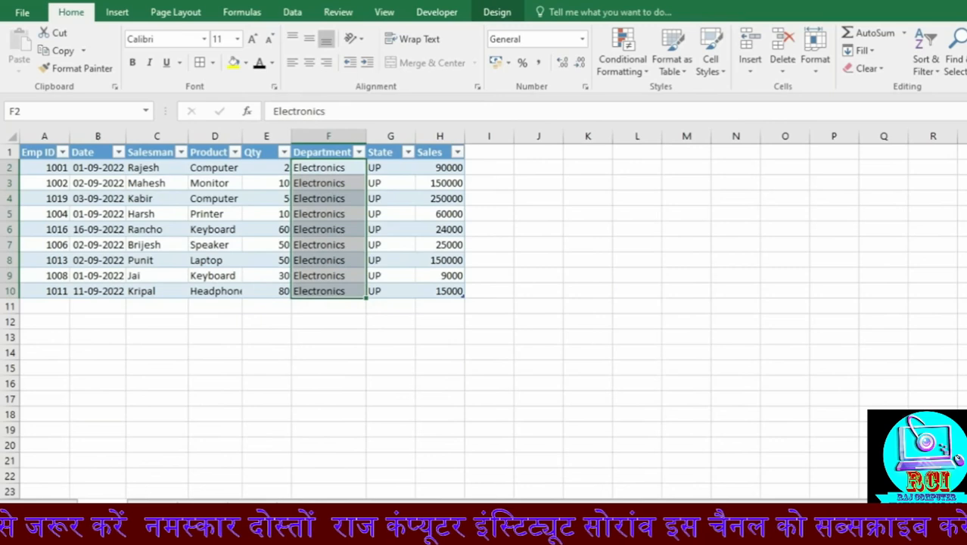
pyautogui.click(154, 506)
pyautogui.click(198, 503)
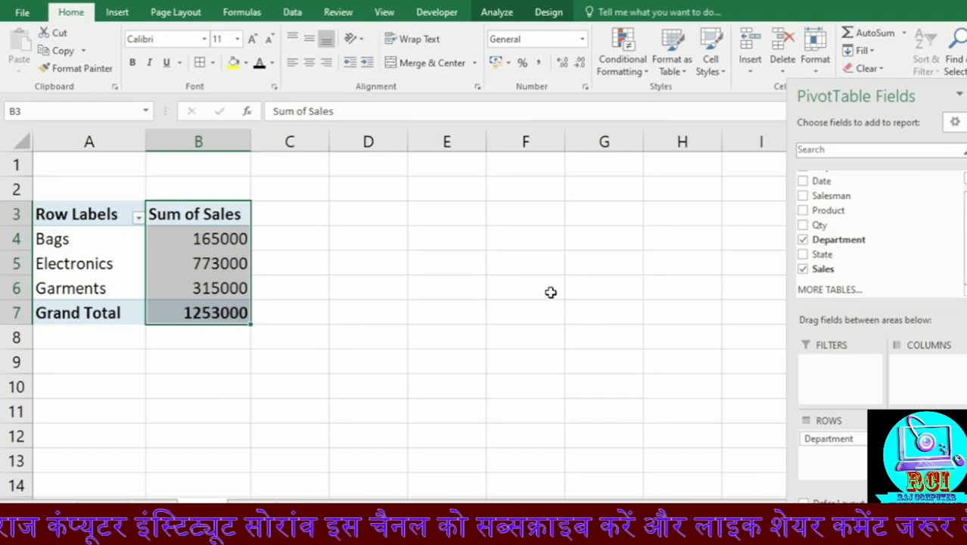
# - Remove the summed Sales field and the Department row field from the PivotTable, leaving it empty
pyautogui.rightClick(218, 270)
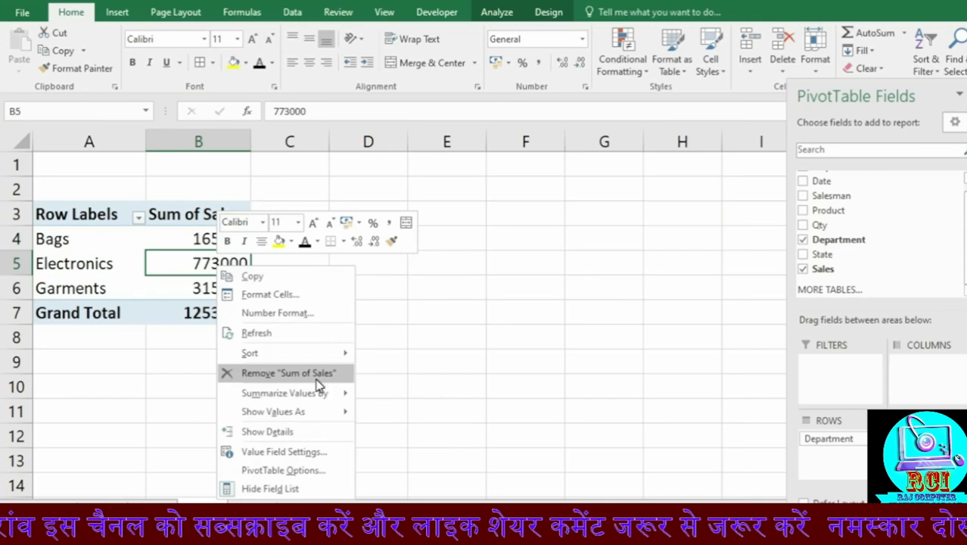
pyautogui.click(791, 357)
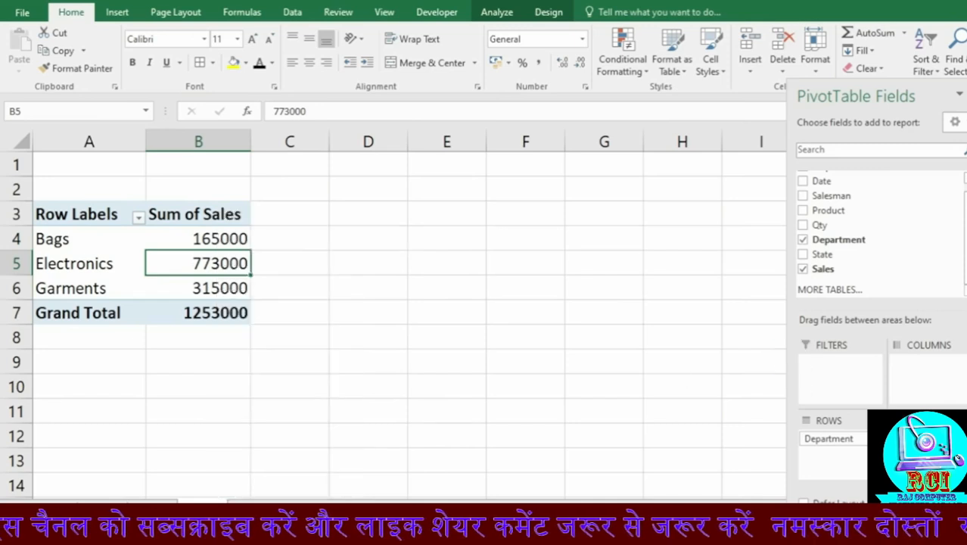
pyautogui.click(832, 438)
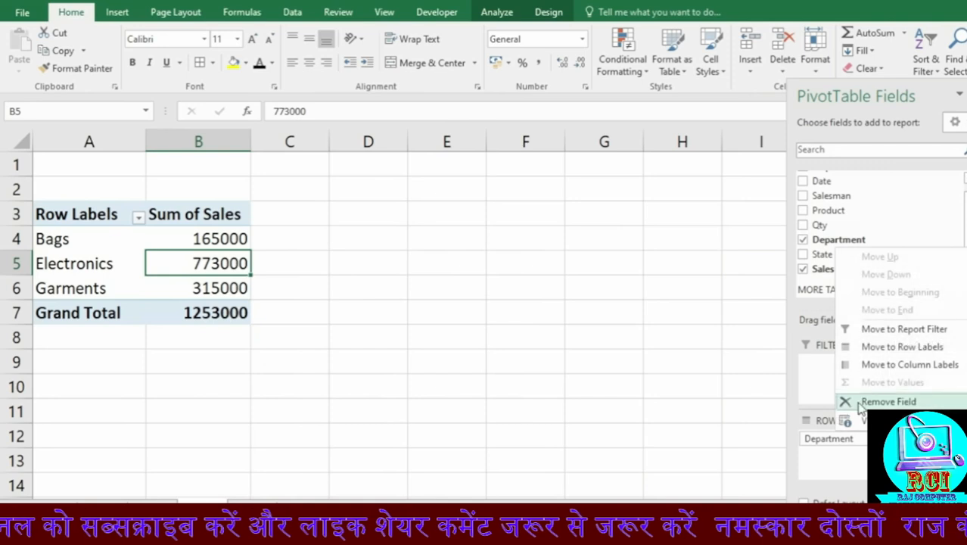
pyautogui.click(892, 402)
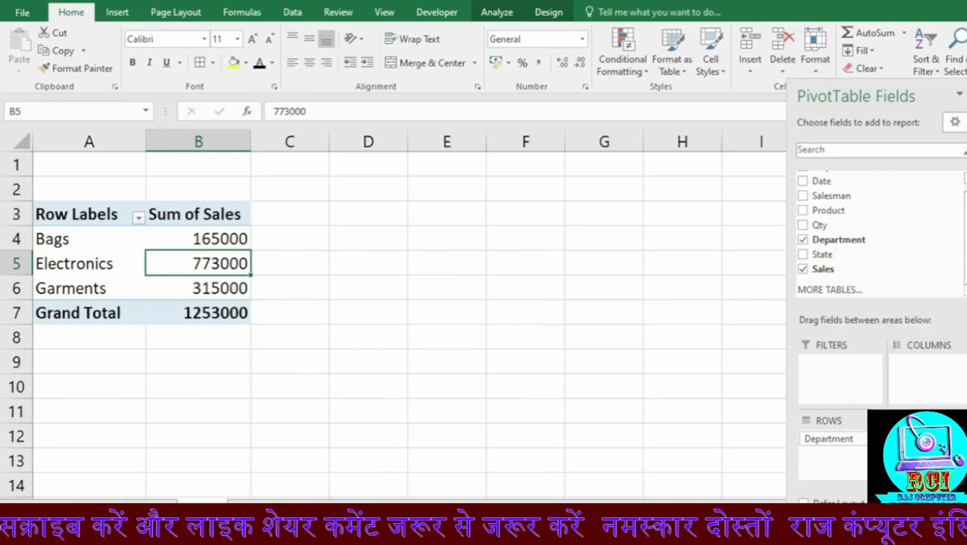
pyautogui.moveTo(912, 455); pyautogui.dragTo(880, 262)
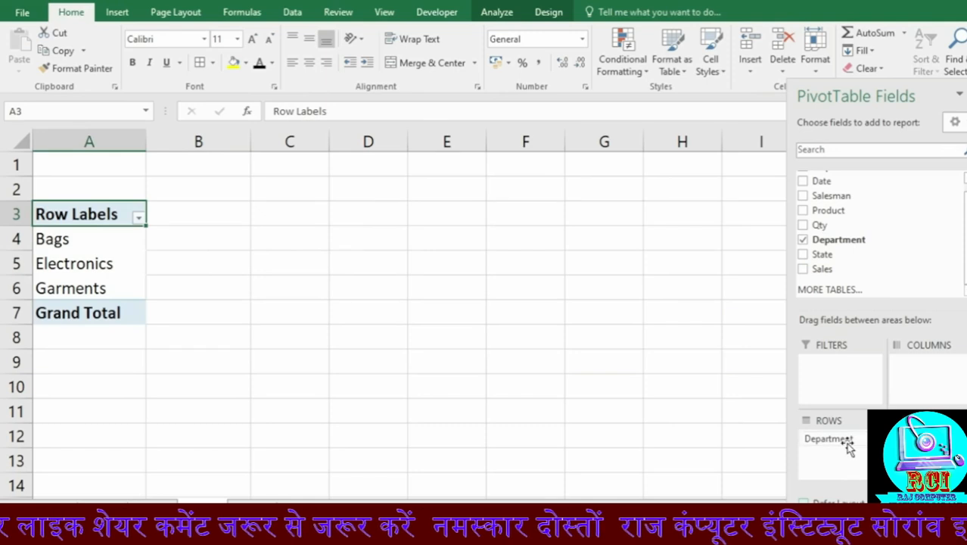
pyautogui.moveTo(847, 443); pyautogui.dragTo(834, 267)
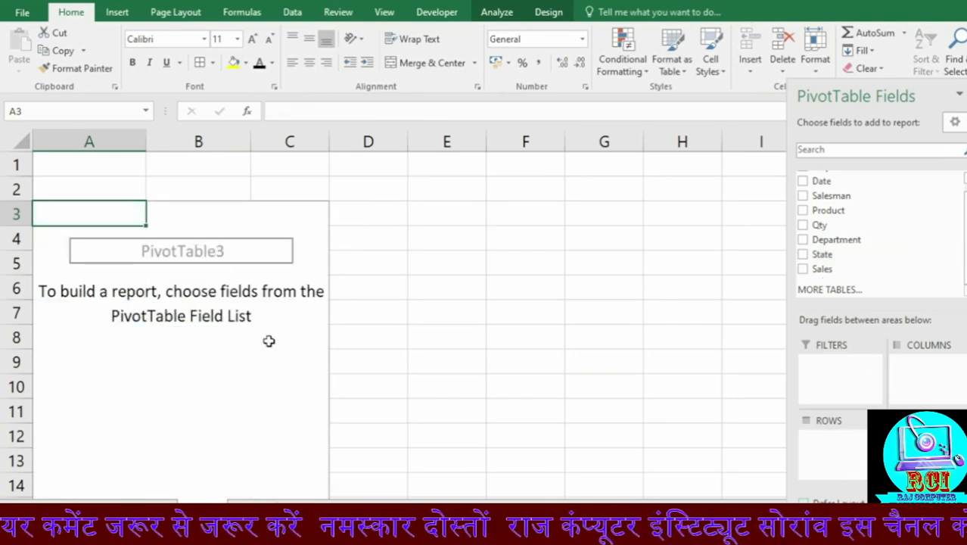
# - Rebuild the emptied PivotTable with Department in the rows and Sales as the summed values
pyautogui.click(470, 310)
pyautogui.scroll(-2, 288, 294)
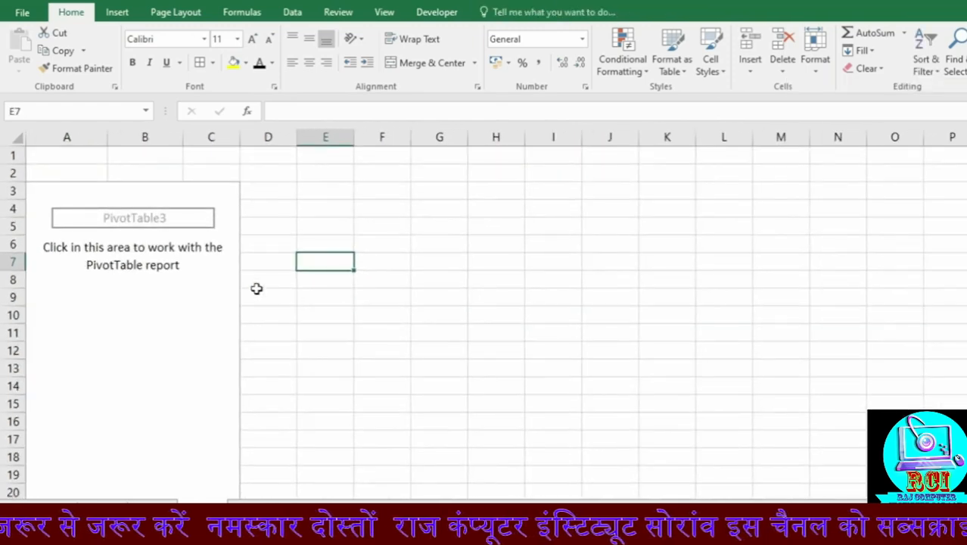
pyautogui.click(157, 302)
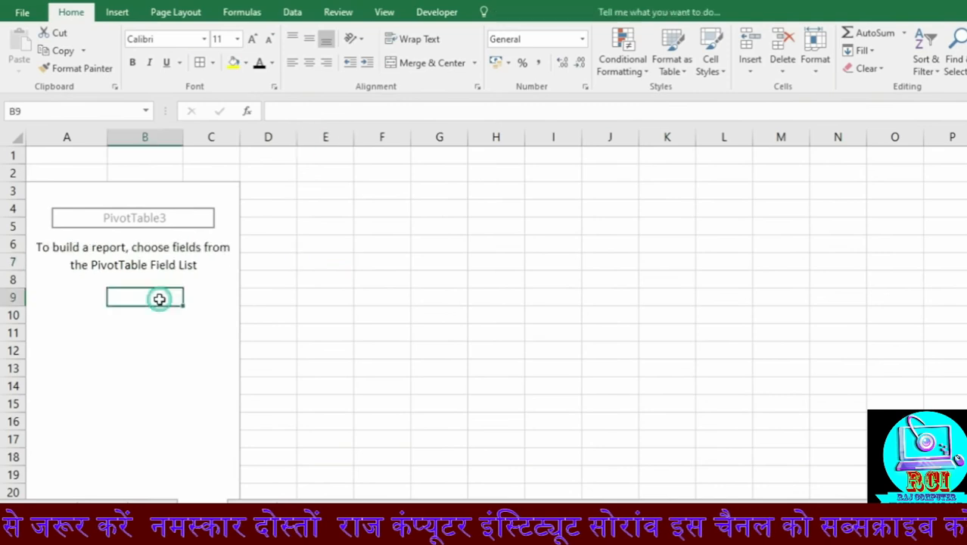
pyautogui.click(559, 245)
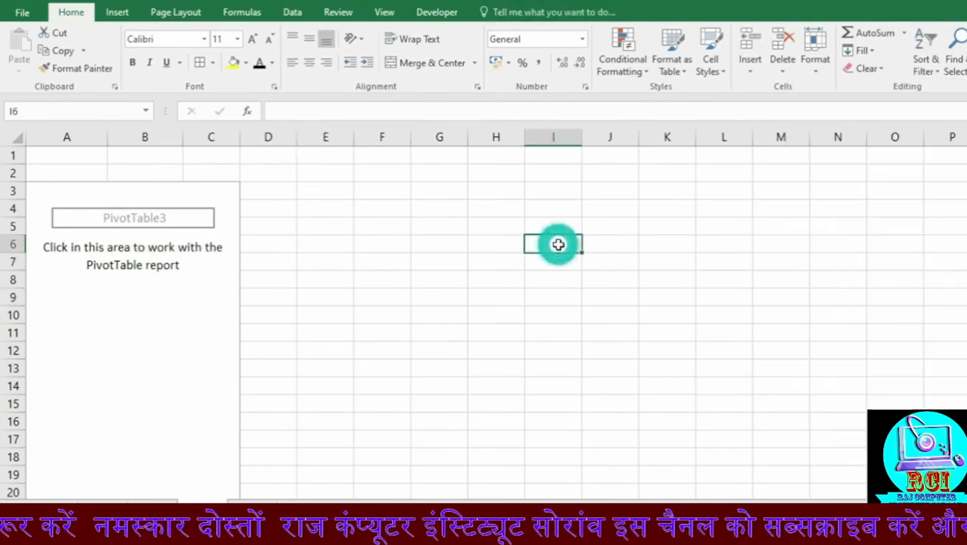
pyautogui.click(81, 277)
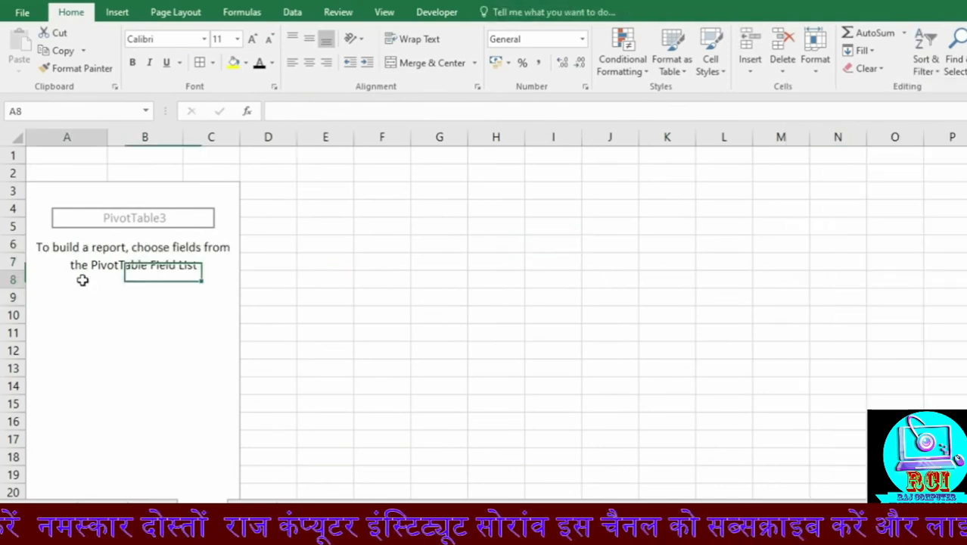
pyautogui.moveTo(833, 240); pyautogui.dragTo(825, 439)
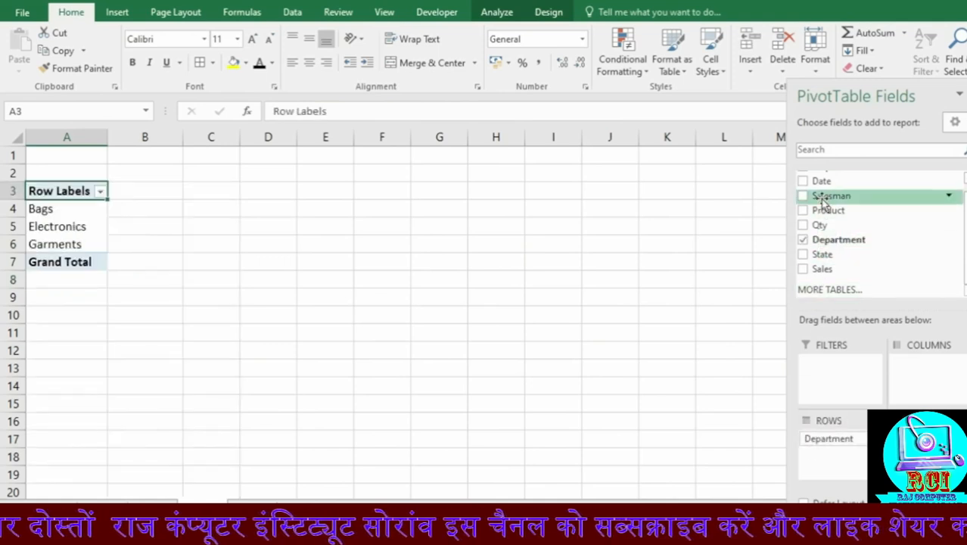
pyautogui.moveTo(825, 268); pyautogui.dragTo(876, 398)
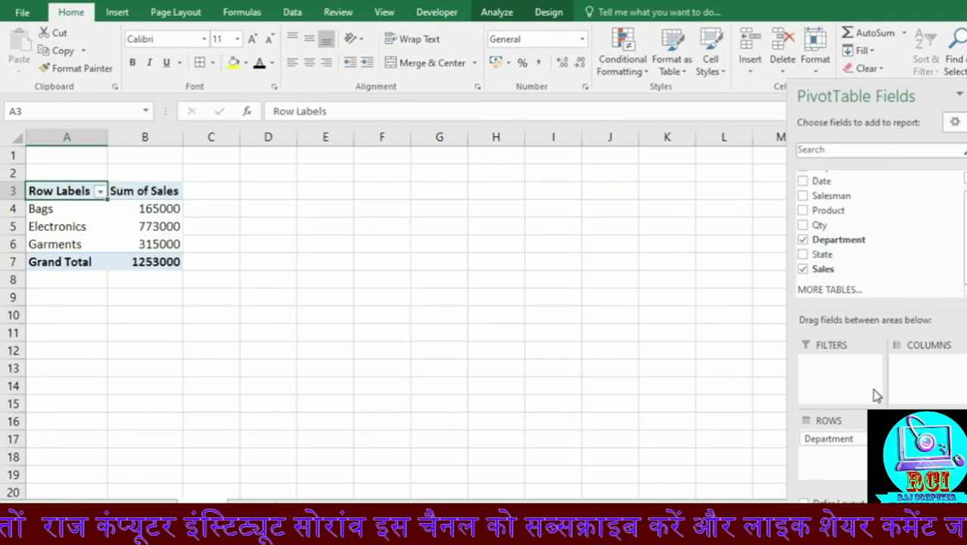
# - Close the PivotTable's field list
pyautogui.click(460, 280)
pyautogui.click(144, 235)
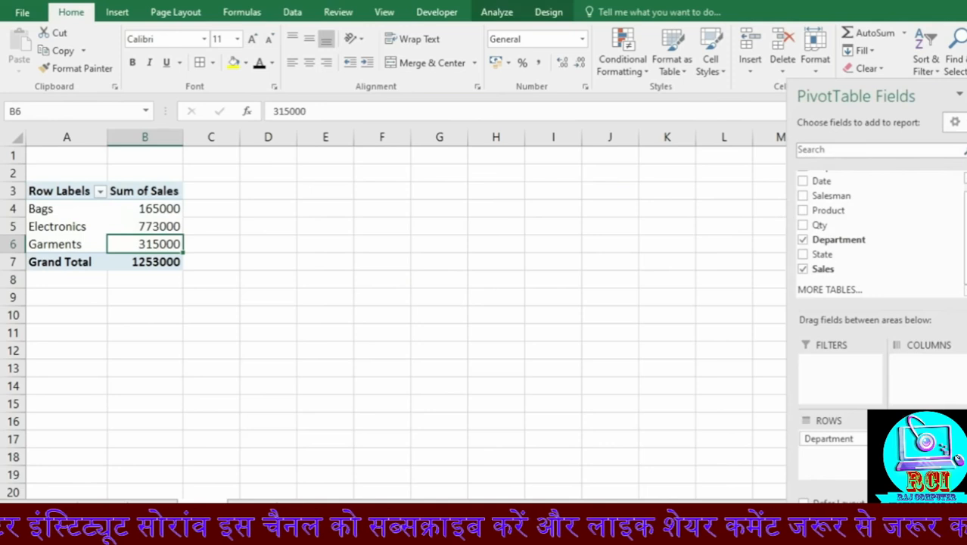
pyautogui.click(963, 95)
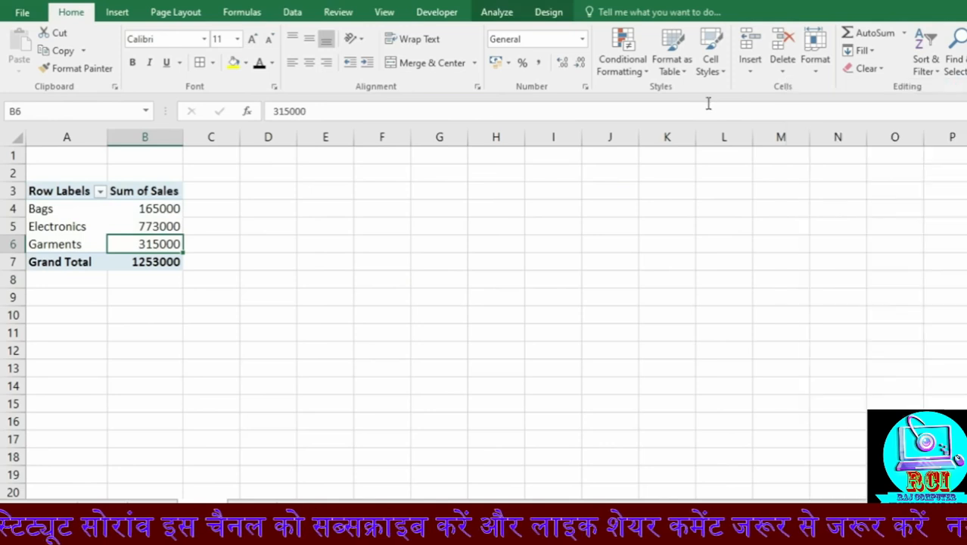
pyautogui.click(383, 226)
pyautogui.click(369, 263)
pyautogui.click(451, 273)
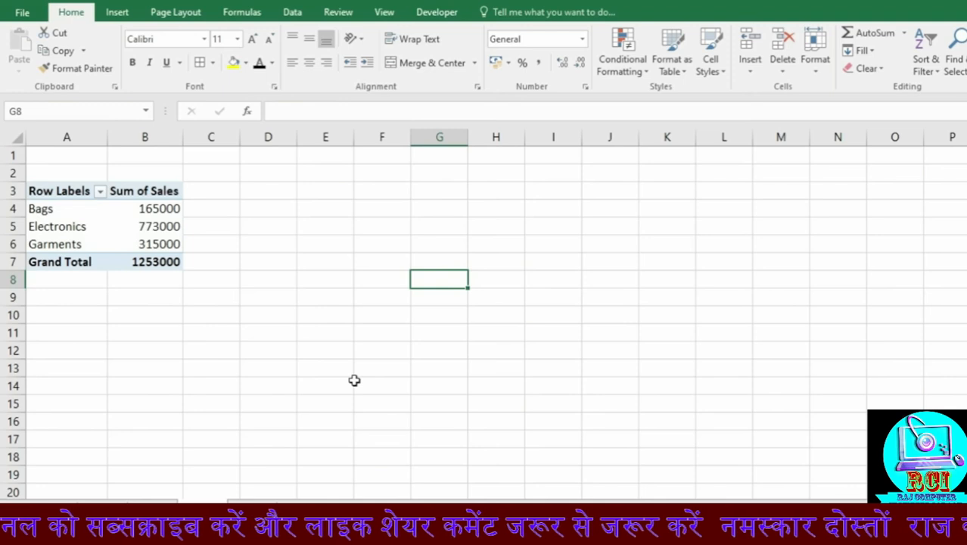
# - Display the PivotTable's field list again and move it closer to the table
pyautogui.click(130, 228)
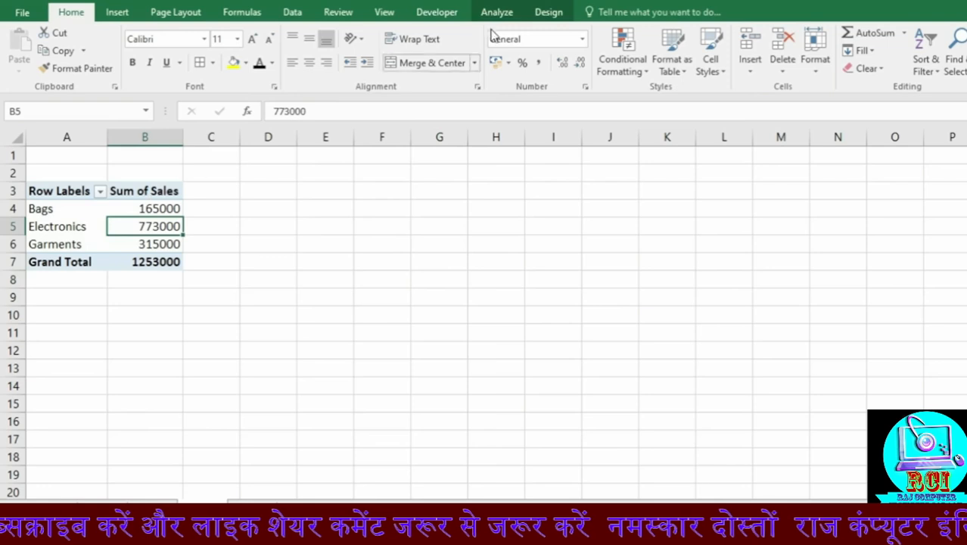
pyautogui.click(511, 17)
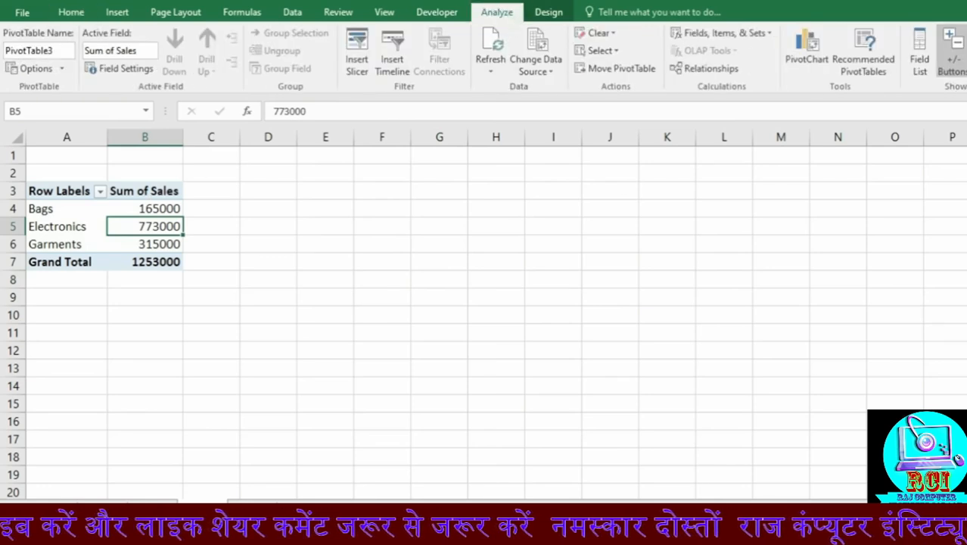
pyautogui.click(920, 55)
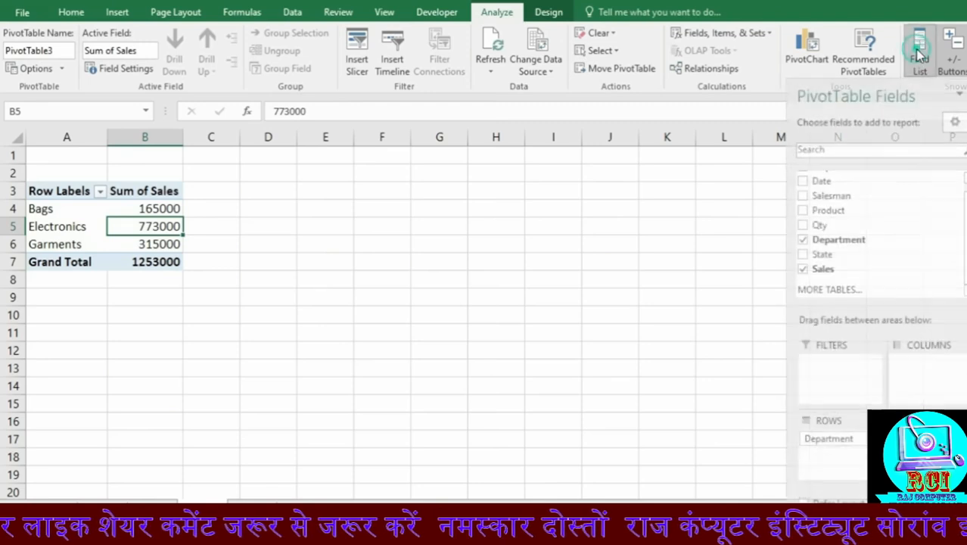
pyautogui.moveTo(880, 93); pyautogui.dragTo(712, 127)
pyautogui.scroll(3, 294, 280)
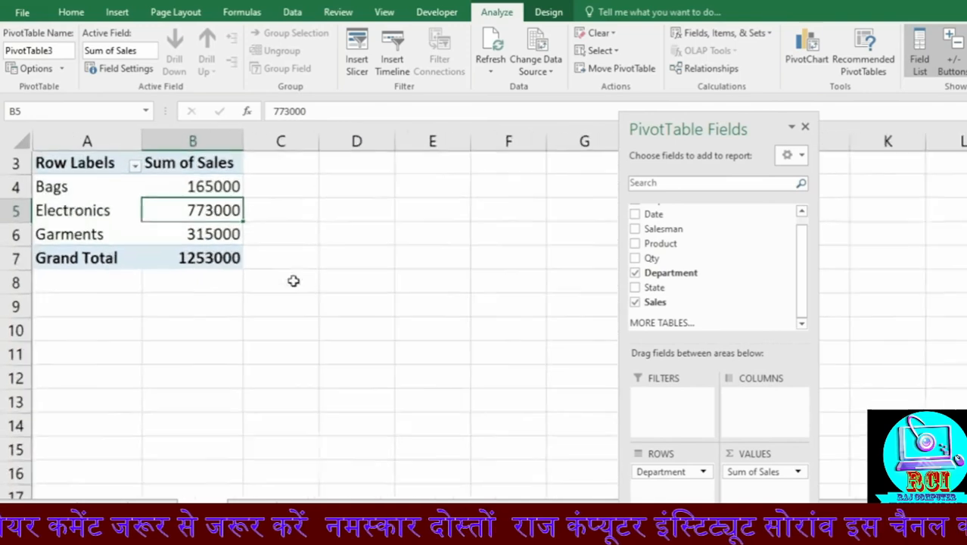
pyautogui.scroll(1, 294, 281)
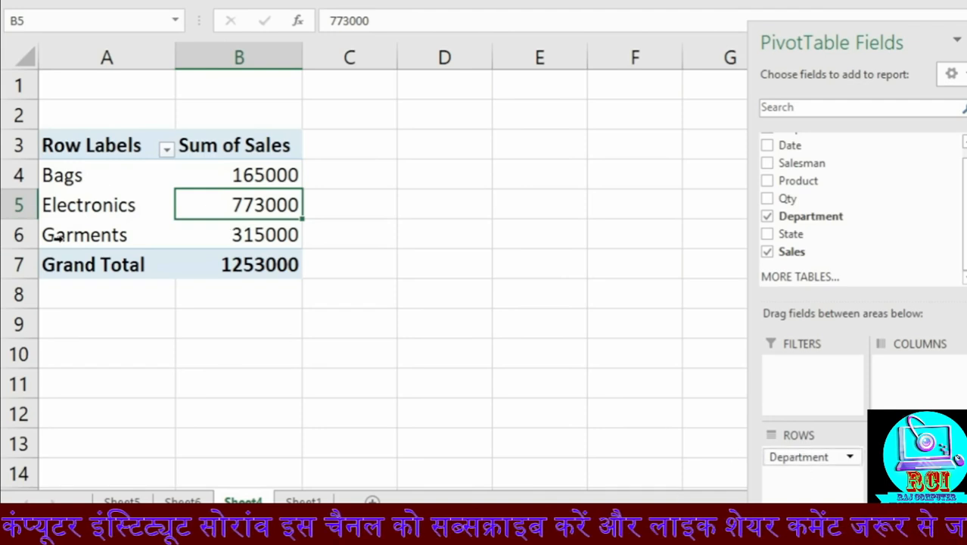
# - Move Department from the PivotTable's rows to its columns and add Salesman as the row field
pyautogui.moveTo(795, 459); pyautogui.dragTo(878, 386)
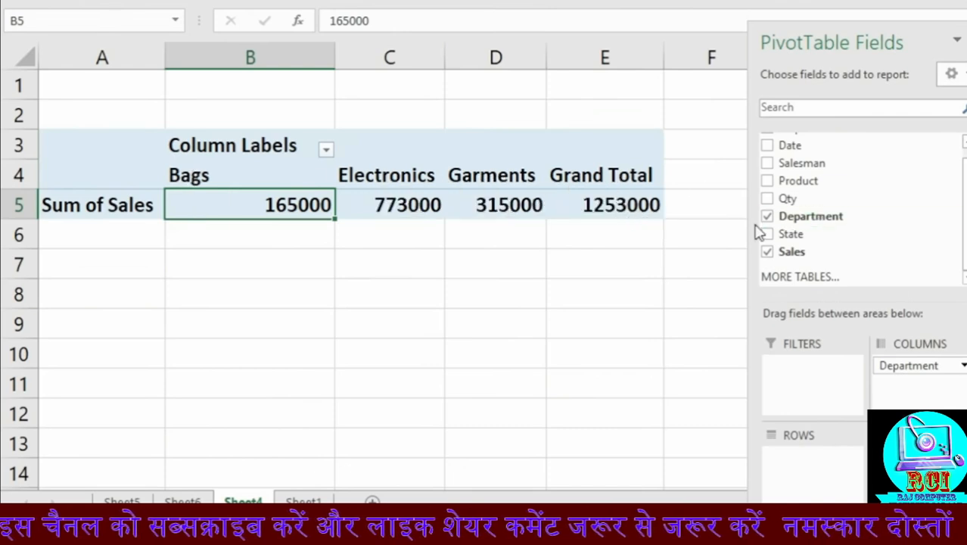
pyautogui.moveTo(783, 167); pyautogui.dragTo(791, 458)
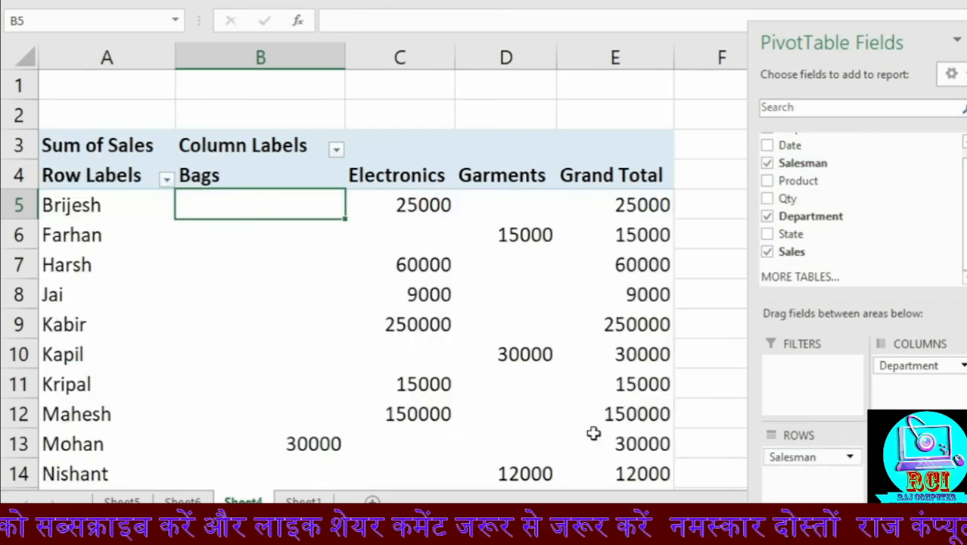
# - Examine the sales of the individual salesmen in each department, row by row
pyautogui.scroll(-1, 104, 236)
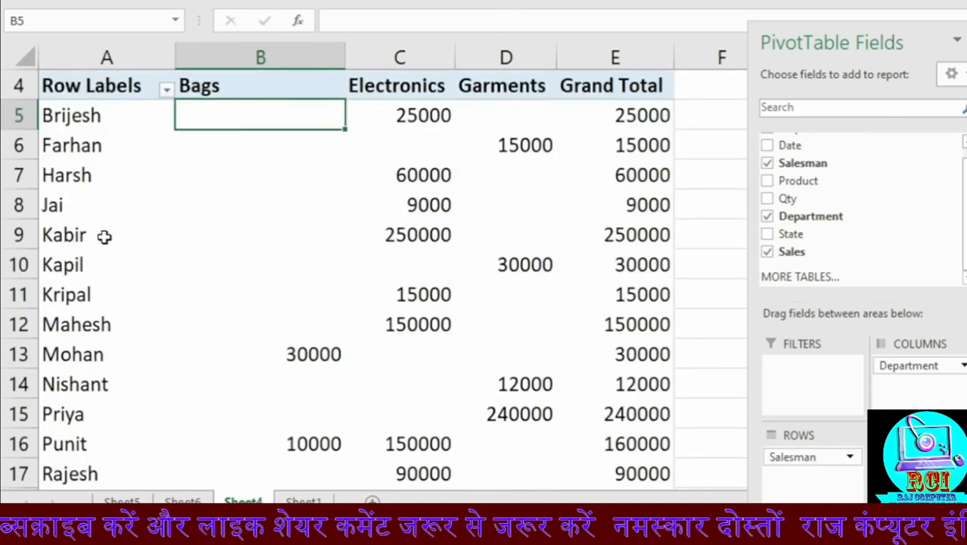
pyautogui.scroll(3, 104, 236)
pyautogui.click(80, 203)
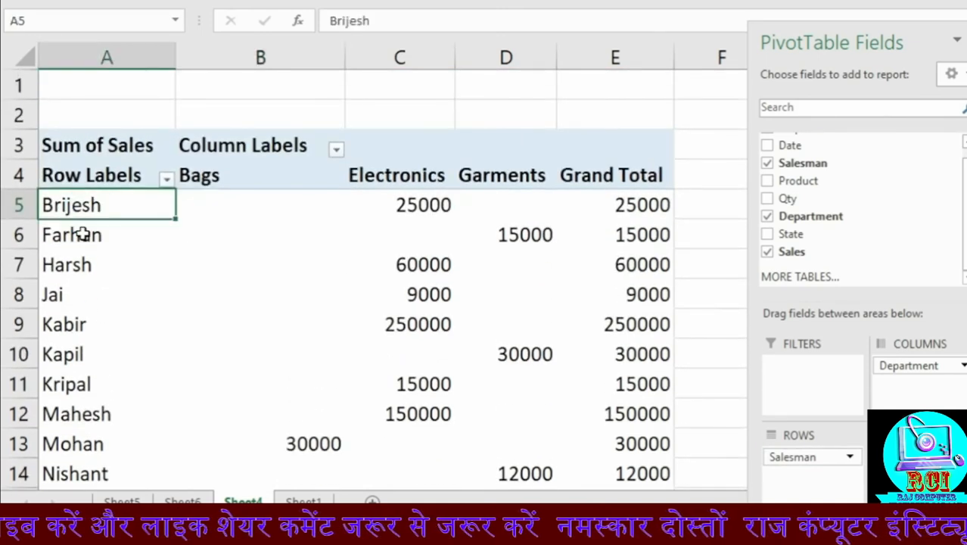
pyautogui.click(75, 240)
pyautogui.click(72, 269)
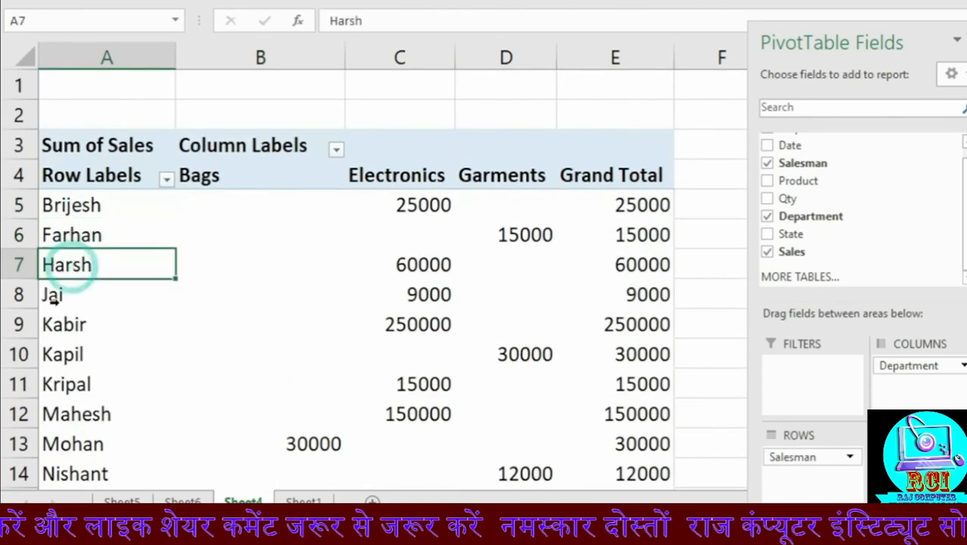
pyautogui.click(54, 298)
pyautogui.click(63, 325)
pyautogui.click(65, 356)
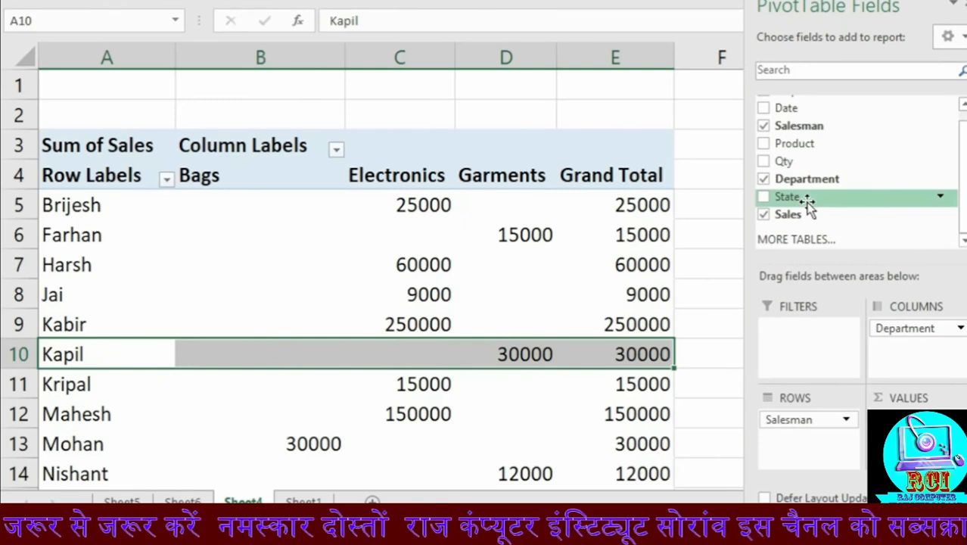
# - Try Salesman as a second column field beneath Department, and return it to the rows
pyautogui.moveTo(806, 421); pyautogui.dragTo(903, 363)
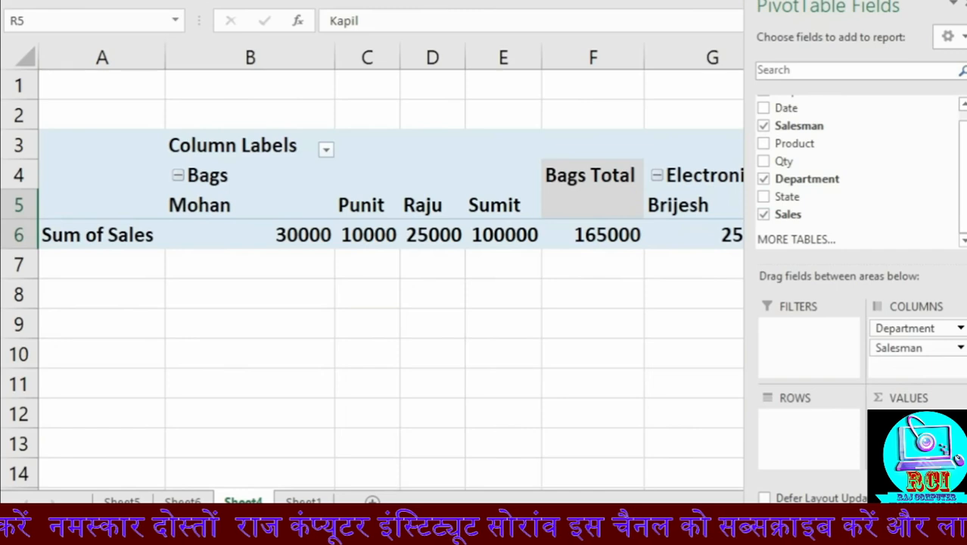
pyautogui.moveTo(621, 505)
pyautogui.mouseDown()
pyautogui.moveTo(700, 505)
pyautogui.moveTo(620, 505)
pyautogui.mouseUp()
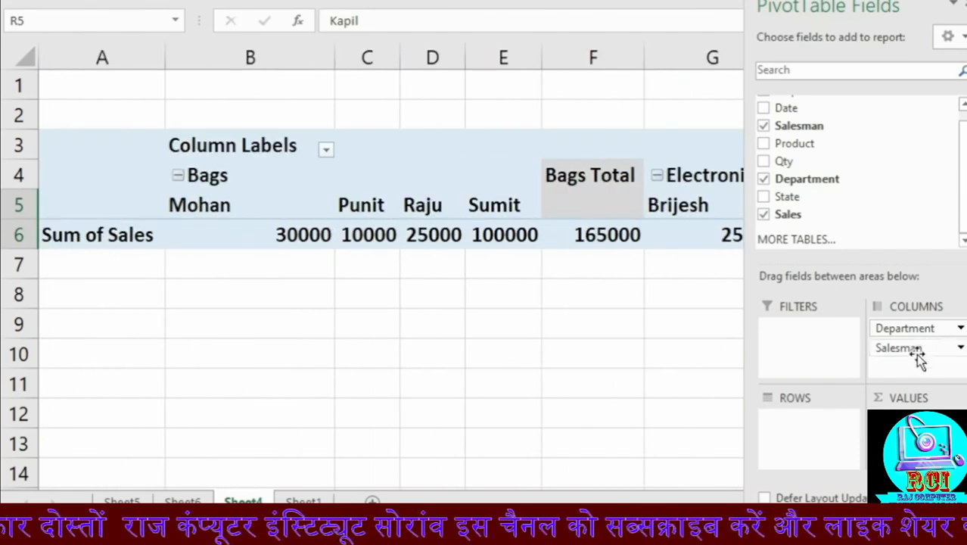
pyautogui.moveTo(918, 350); pyautogui.dragTo(802, 425)
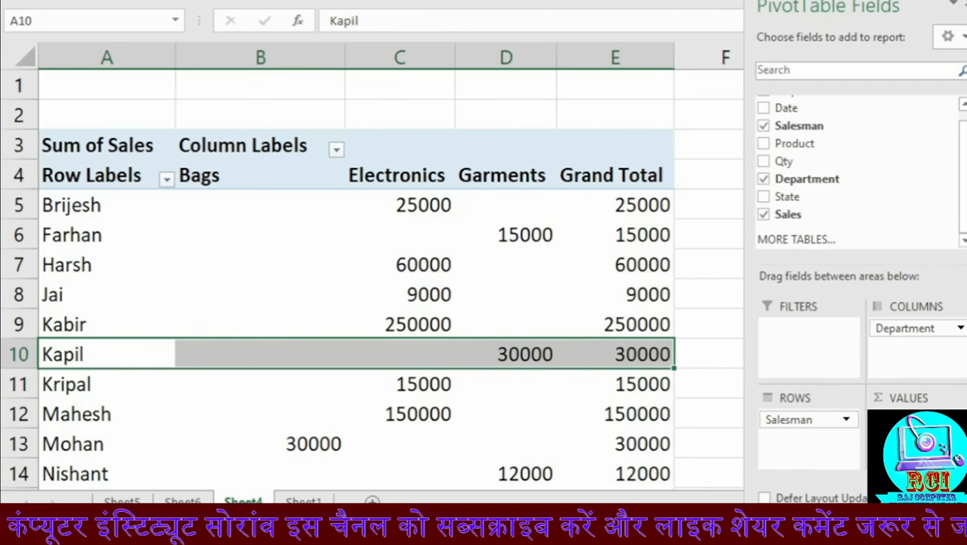
# - Examine the sales figures in the Electronics, Bags and Garments columns, one department at a time
pyautogui.moveTo(410, 200); pyautogui.dragTo(409, 378)
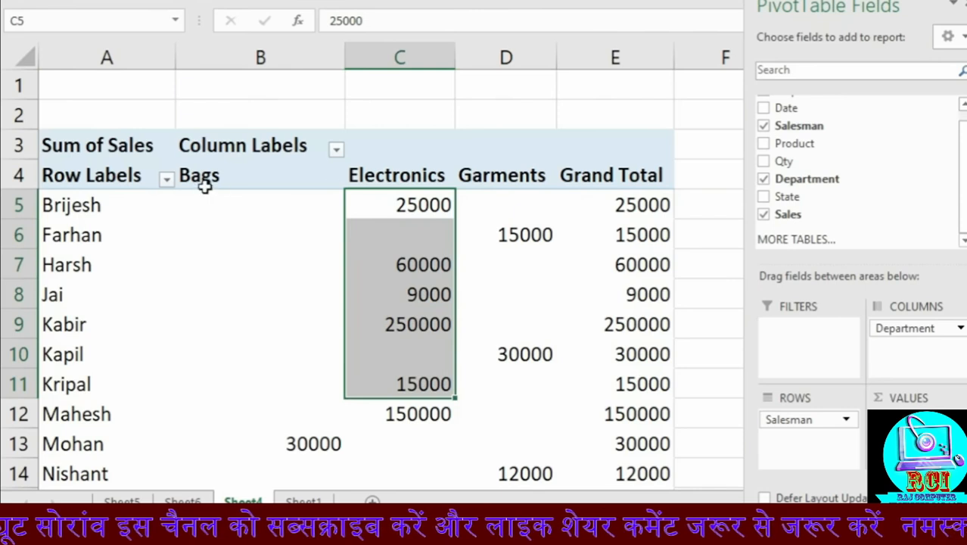
pyautogui.moveTo(201, 199); pyautogui.dragTo(222, 394)
pyautogui.moveTo(408, 195); pyautogui.dragTo(417, 350)
pyautogui.moveTo(526, 206); pyautogui.dragTo(533, 350)
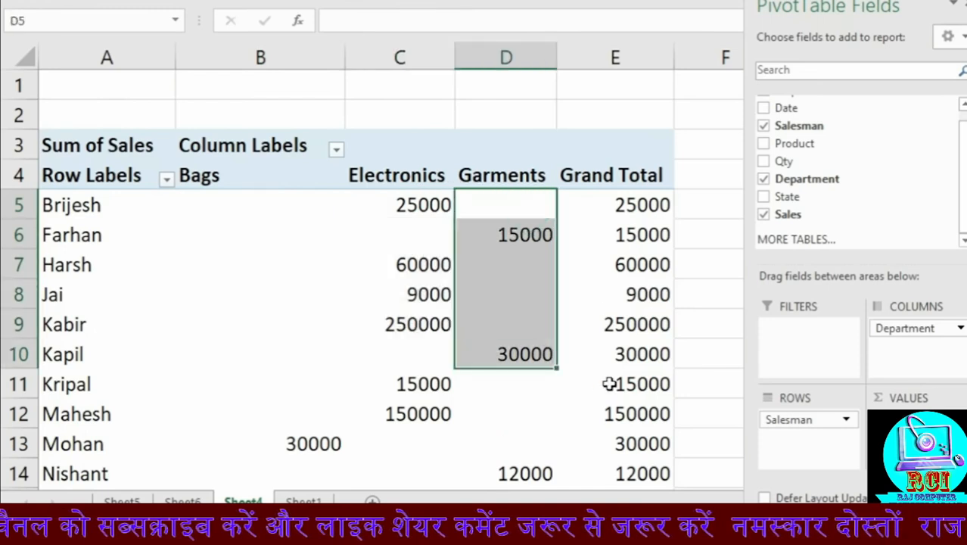
# - Move Department from the PivotTable's columns to its report filter and look over the full list of salesmen
pyautogui.moveTo(942, 328); pyautogui.dragTo(807, 346)
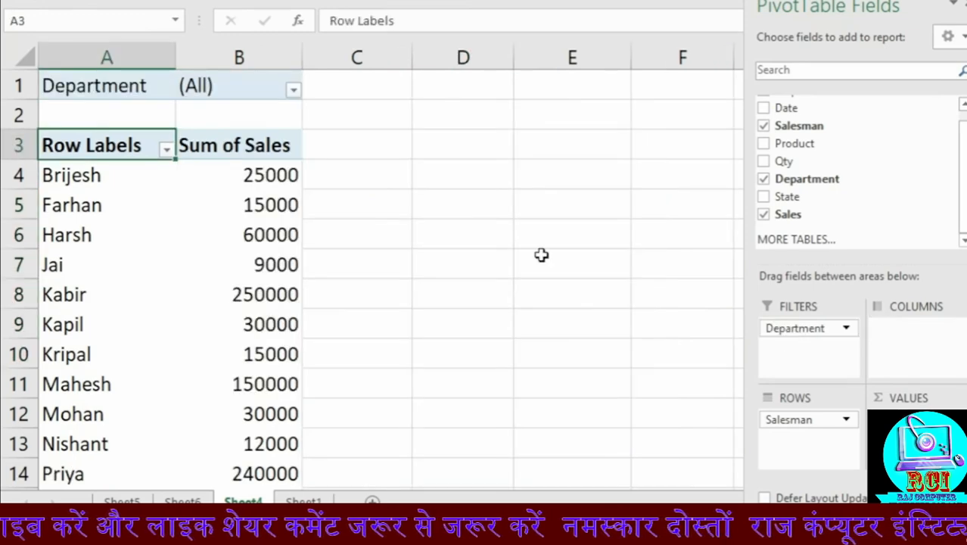
pyautogui.scroll(-2, 473, 265)
pyautogui.scroll(-4, 461, 259)
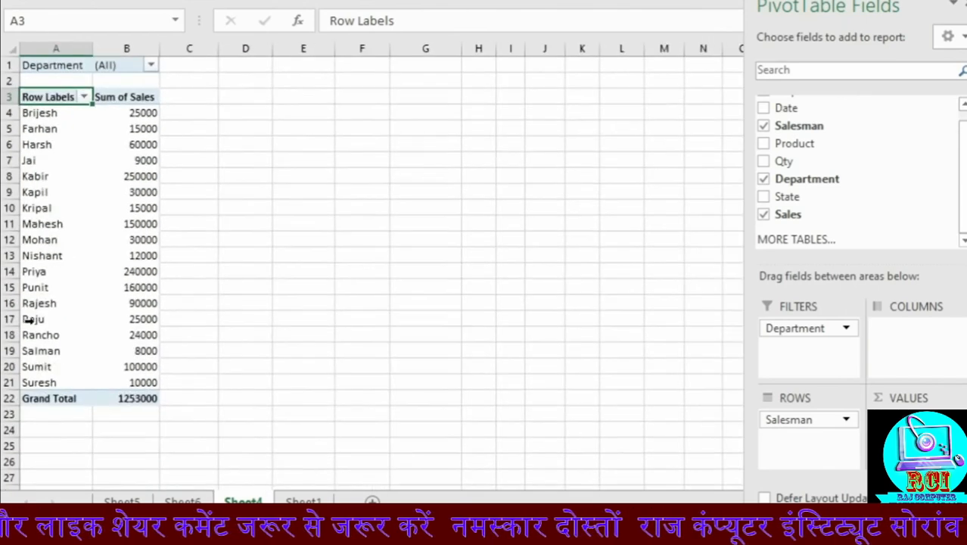
pyautogui.scroll(4, 62, 326)
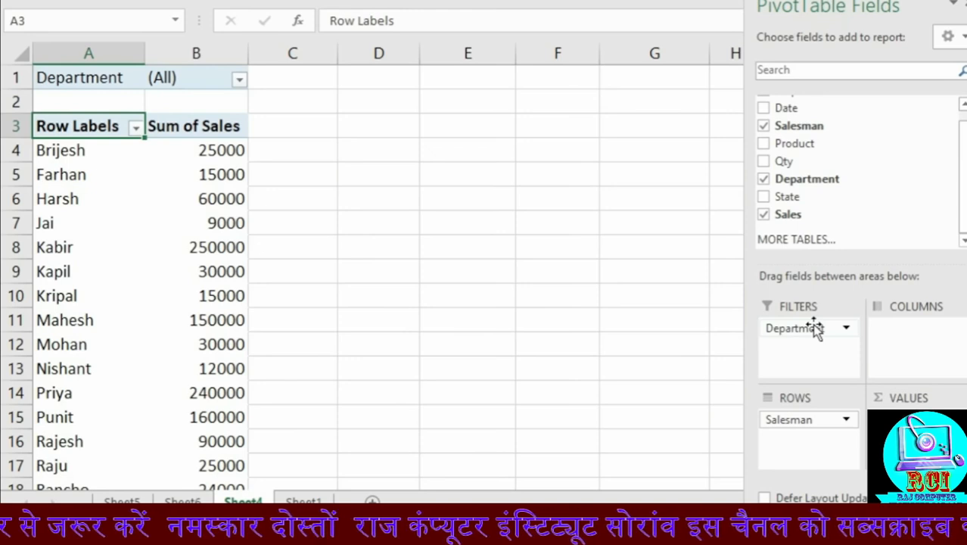
# - Filter the PivotTable to show only the Bags department
pyautogui.click(240, 80)
pyautogui.click(60, 140)
pyautogui.click(56, 143)
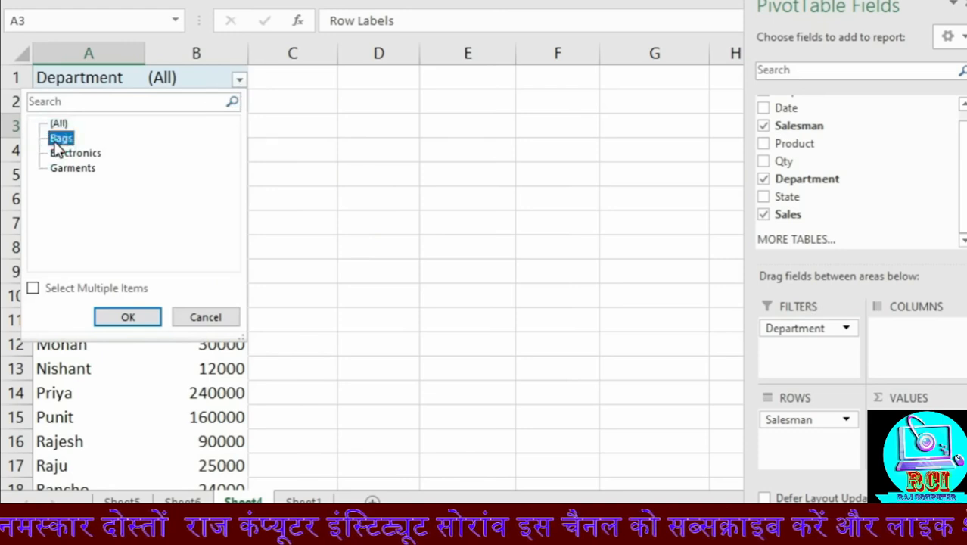
pyautogui.click(123, 320)
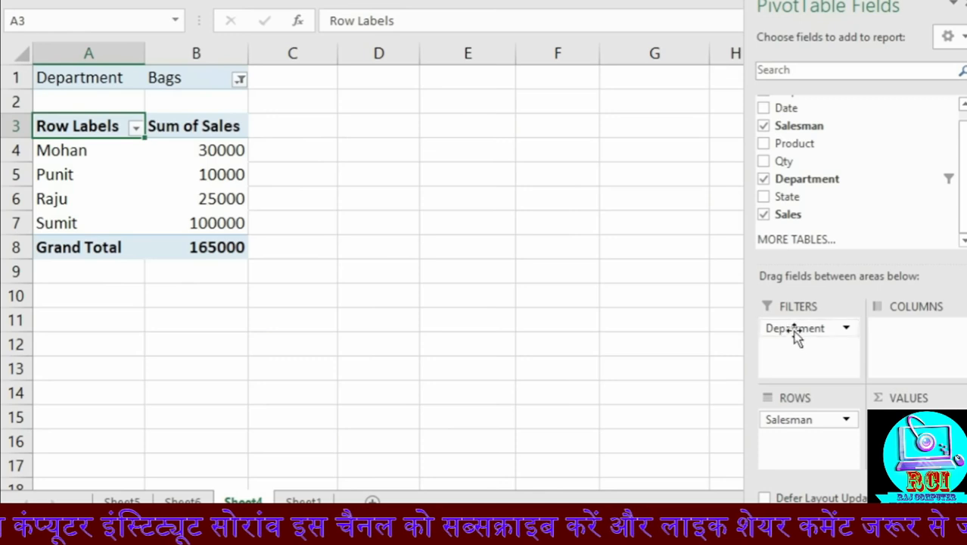
# - Switch the Department filter to Electronics and check that department's grand total
pyautogui.click(239, 80)
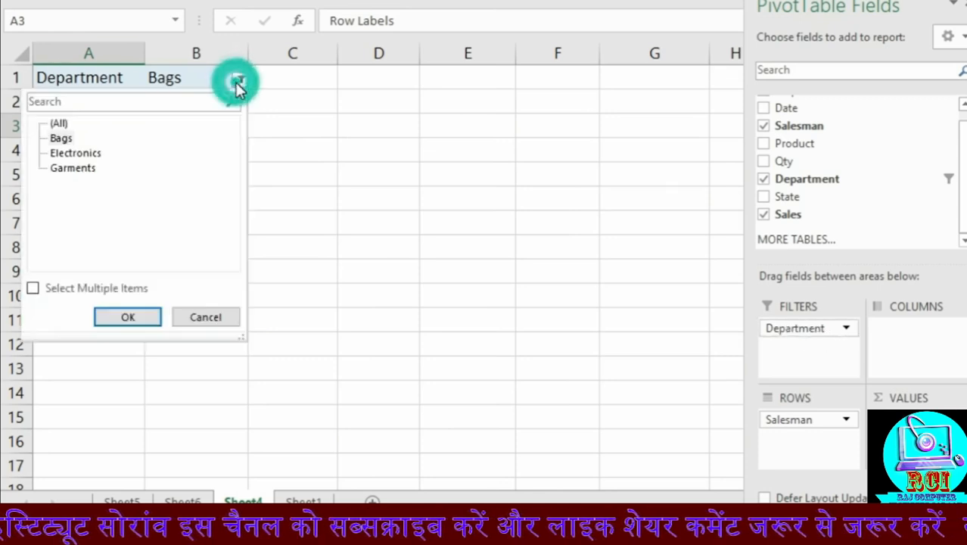
pyautogui.click(86, 153)
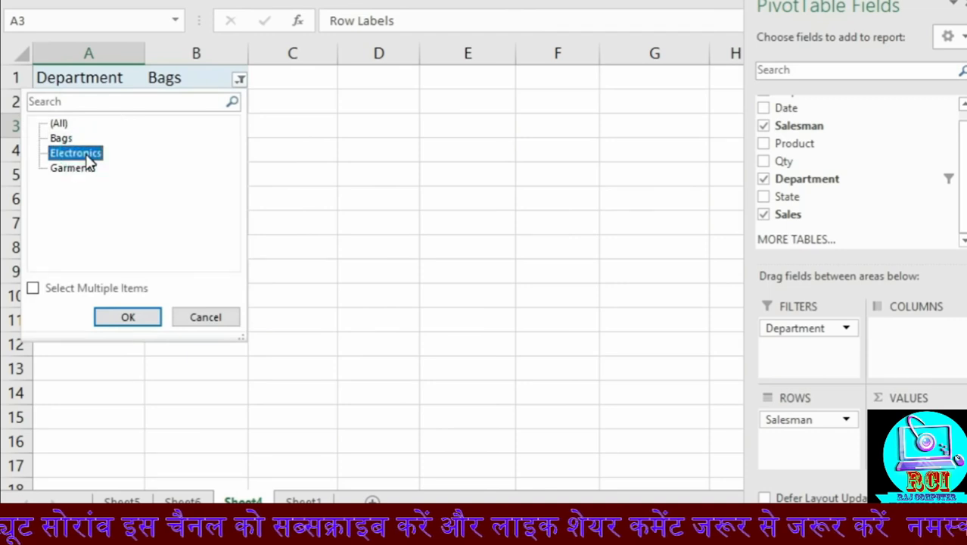
pyautogui.click(119, 315)
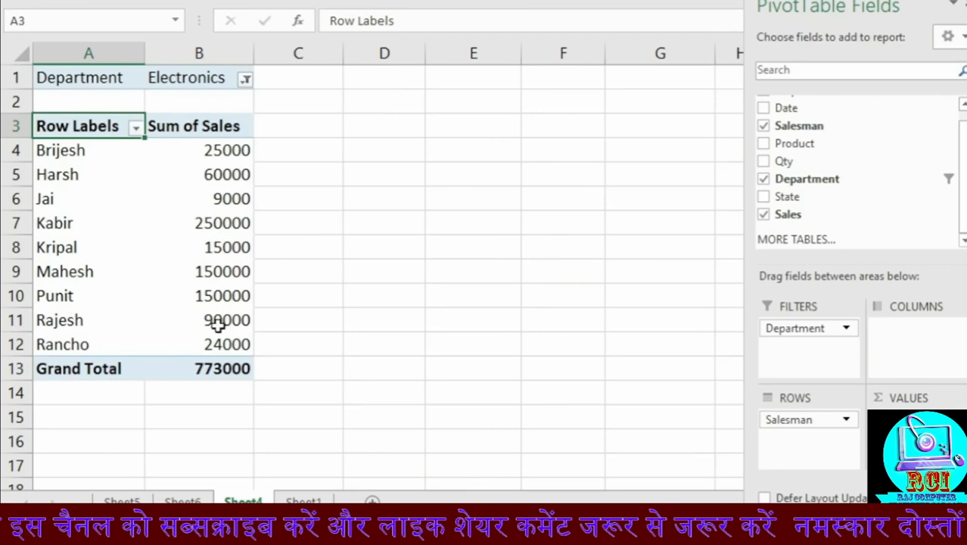
pyautogui.moveTo(218, 324)
pyautogui.click(194, 371)
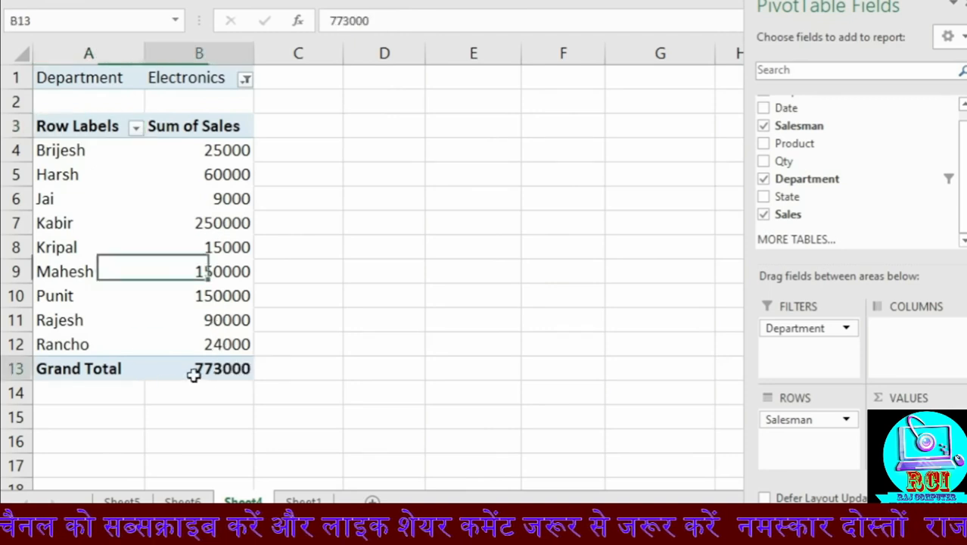
# - Switch the Department filter to Garments and check its salesmen's figures
pyautogui.click(244, 79)
pyautogui.click(74, 168)
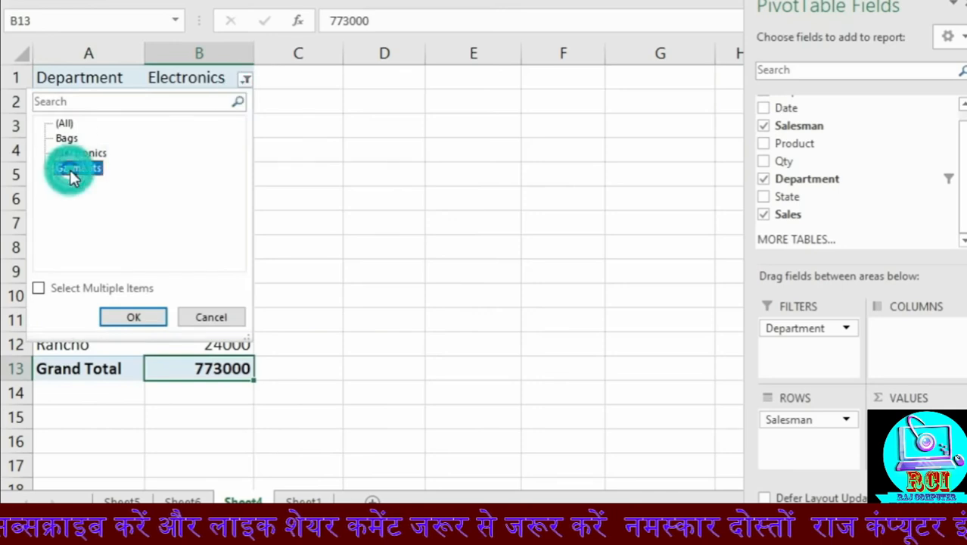
pyautogui.click(121, 317)
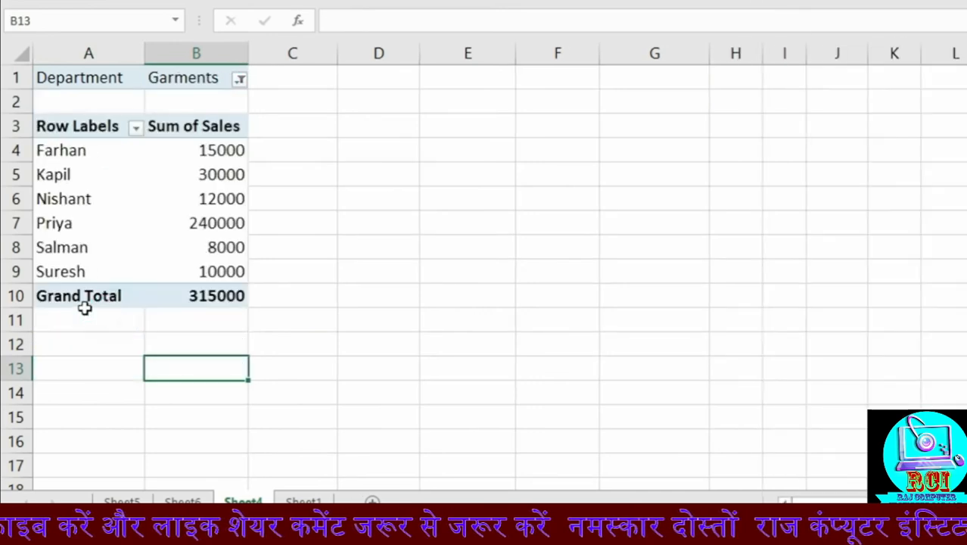
pyautogui.click(168, 197)
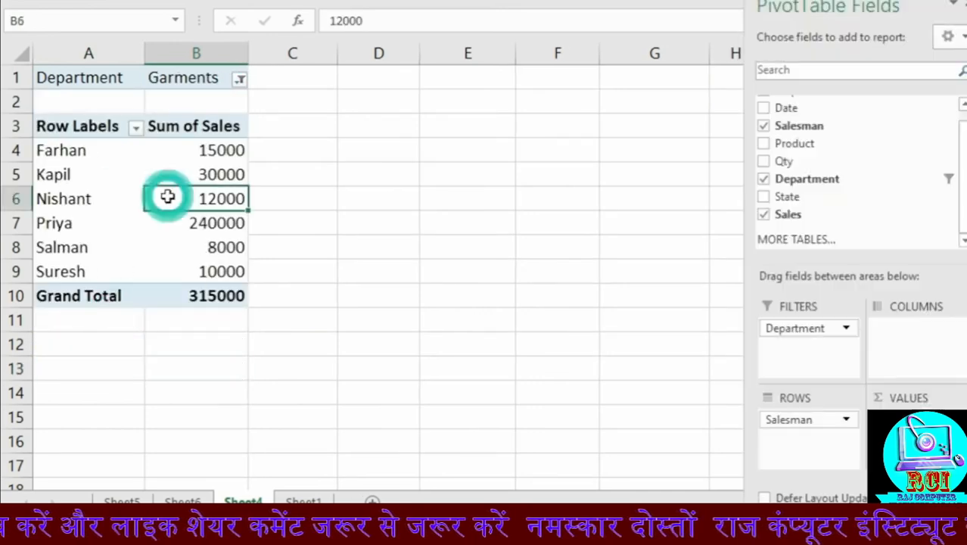
# - Set the Department filter back to (All) to include every department
pyautogui.click(239, 81)
pyautogui.click(59, 123)
pyautogui.click(114, 326)
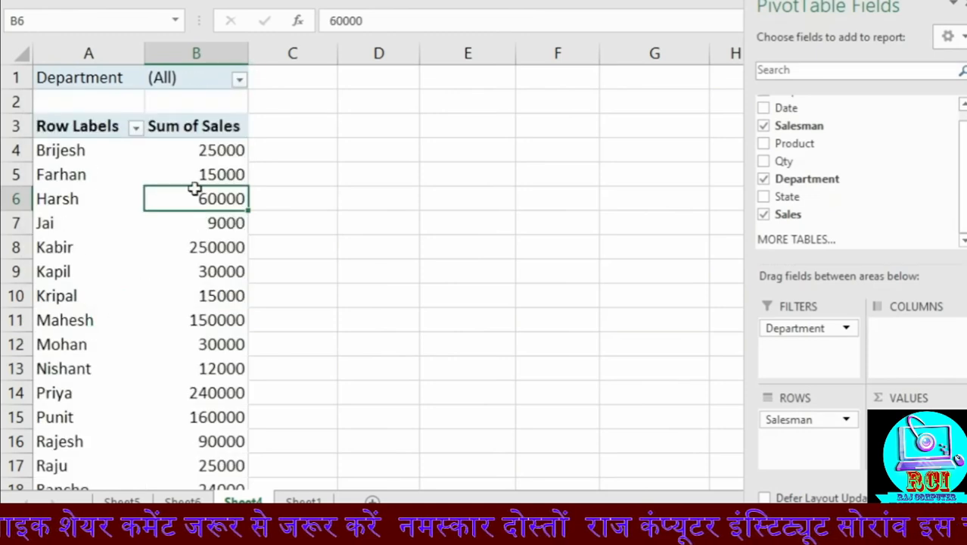
pyautogui.moveTo(200, 283)
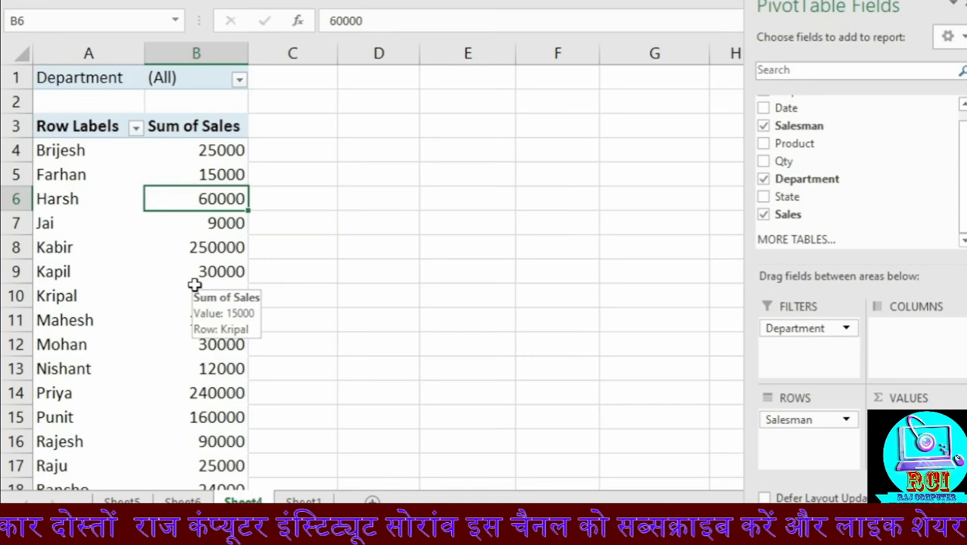
# - Replace Department with State as the PivotTable's report filter and show only Delhi
pyautogui.moveTo(833, 334); pyautogui.dragTo(829, 183)
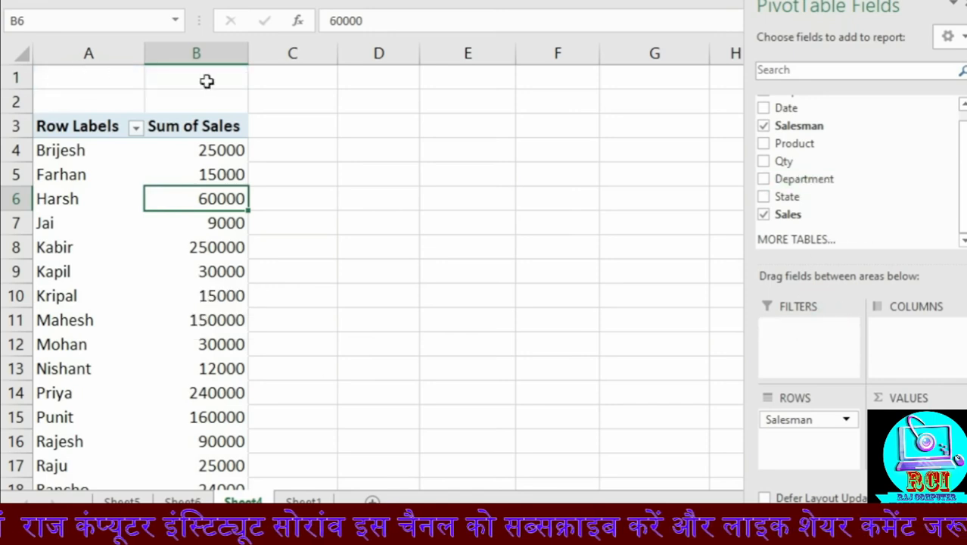
pyautogui.moveTo(766, 198); pyautogui.dragTo(803, 333)
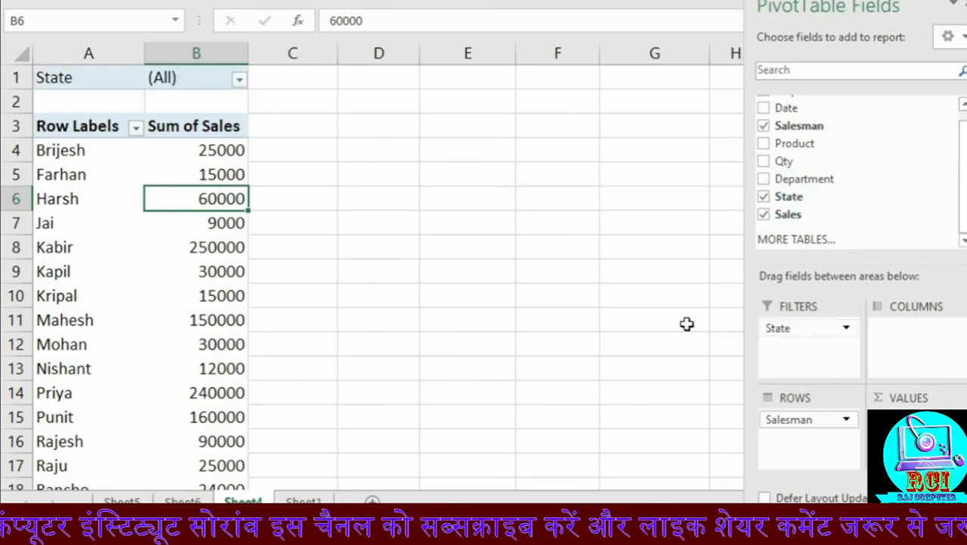
pyautogui.click(239, 80)
pyautogui.click(72, 137)
pyautogui.click(125, 318)
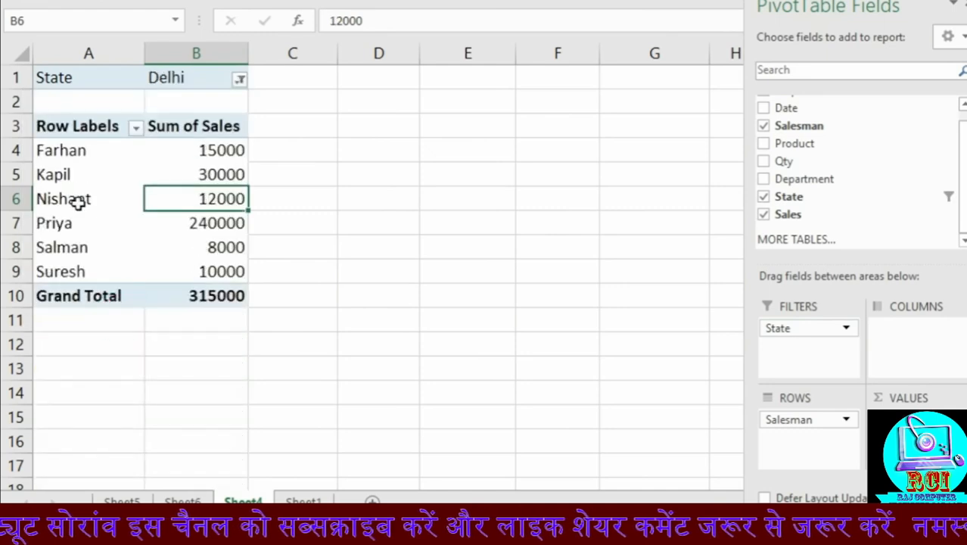
# - Change the State filter to Punjab
pyautogui.moveTo(228, 256)
pyautogui.click(239, 78)
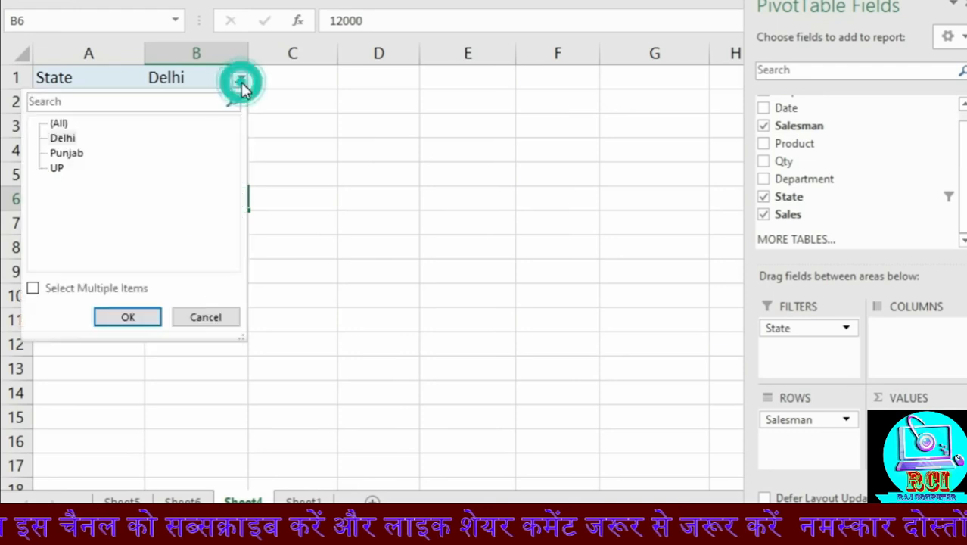
pyautogui.click(66, 154)
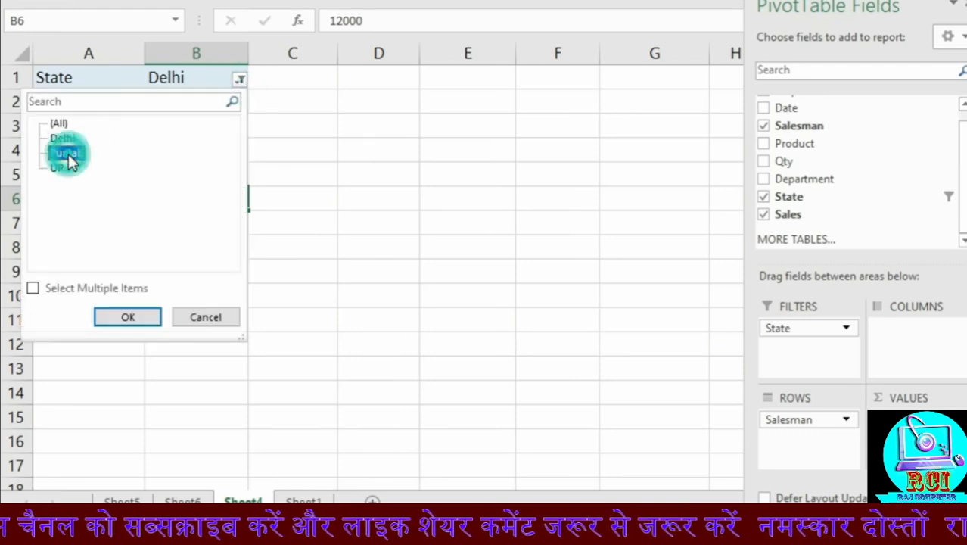
pyautogui.click(123, 320)
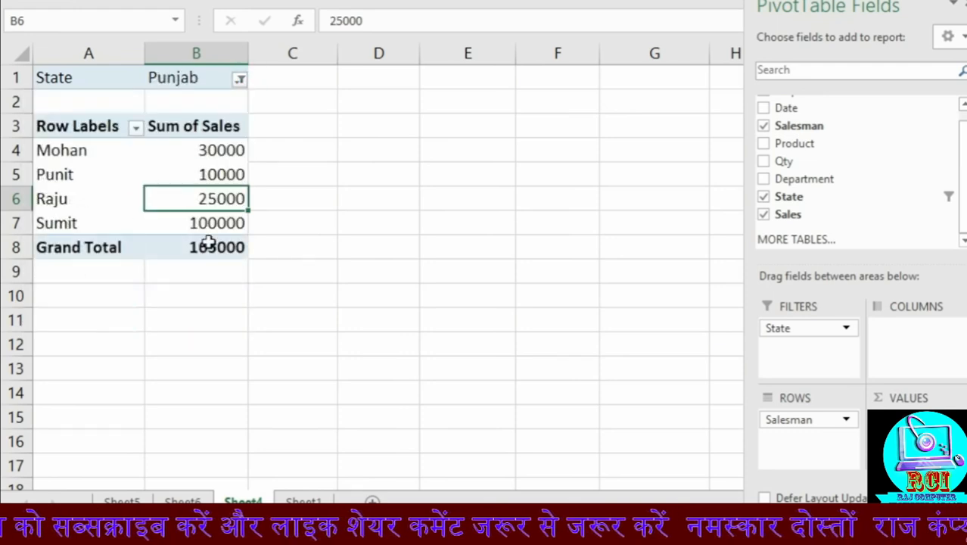
# - Change the State filter to UP
pyautogui.click(239, 79)
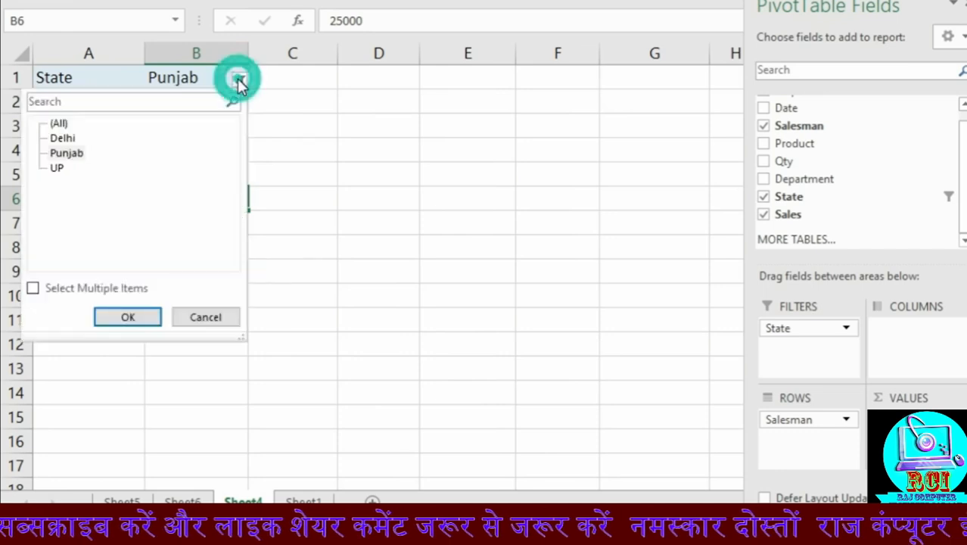
pyautogui.click(73, 173)
pyautogui.click(61, 170)
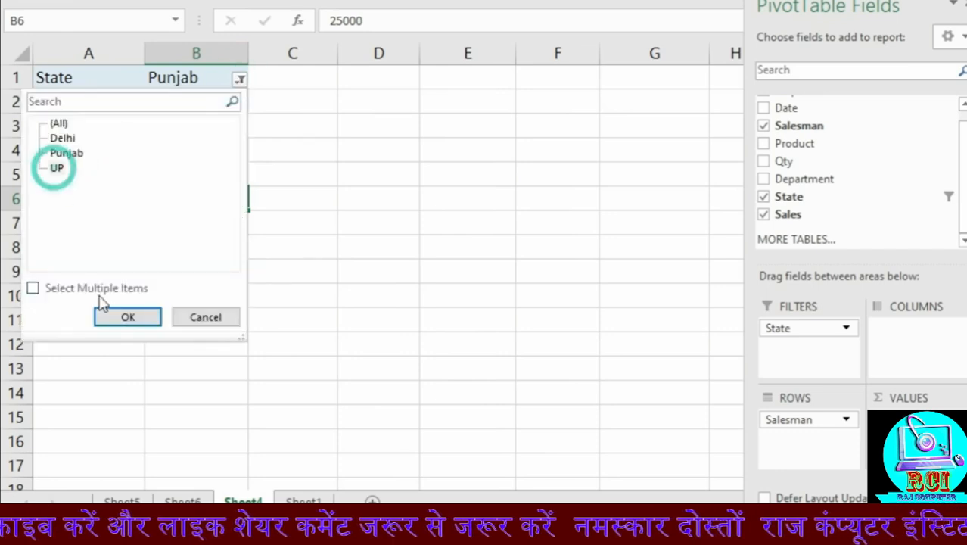
pyautogui.click(114, 321)
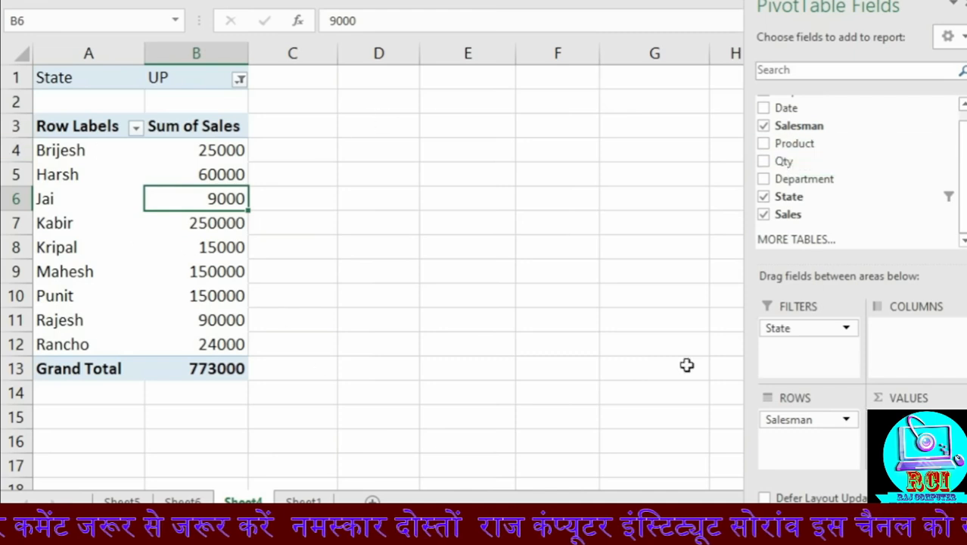
# - Remove Salesman from the PivotTable's rows and add Product as the row field
pyautogui.click(916, 339)
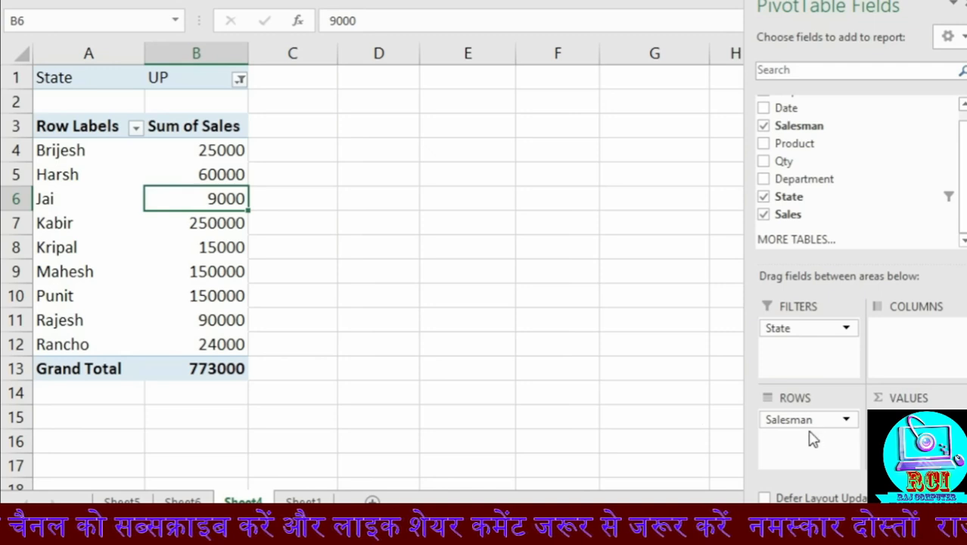
pyautogui.moveTo(810, 425); pyautogui.dragTo(825, 195)
pyautogui.moveTo(823, 154); pyautogui.dragTo(803, 430)
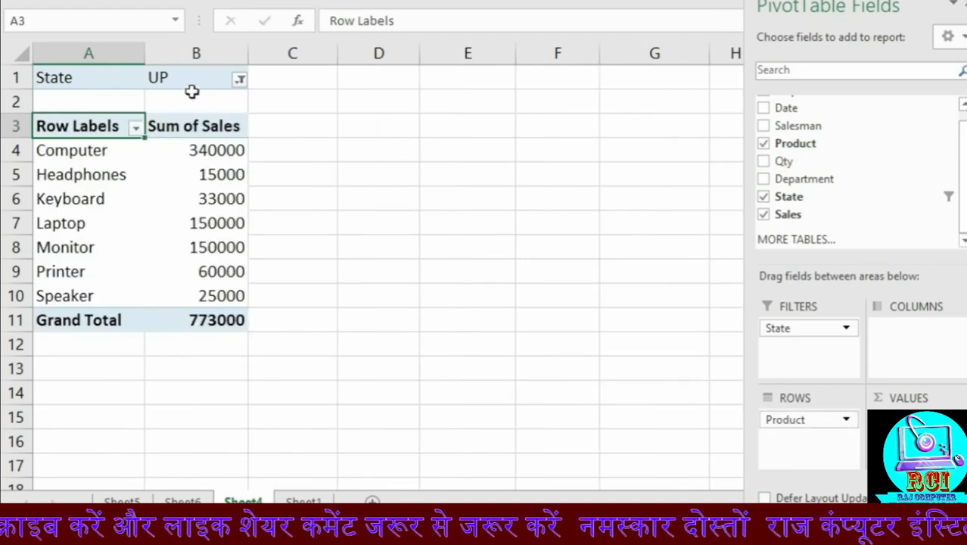
# - Review the products sold in UP and check the State filter's choices without changing the selection
pyautogui.moveTo(94, 172); pyautogui.dragTo(90, 247)
pyautogui.click(239, 81)
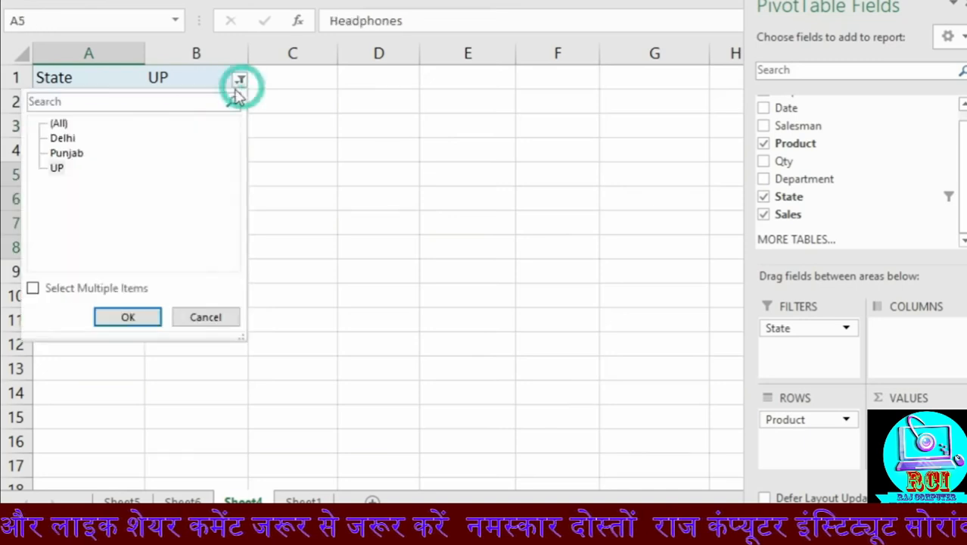
pyautogui.click(199, 317)
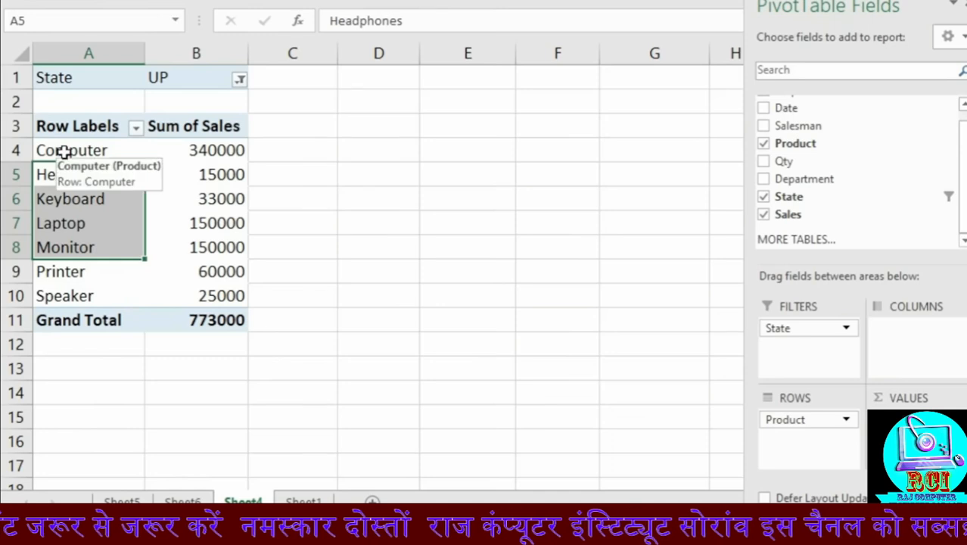
pyautogui.click(68, 180)
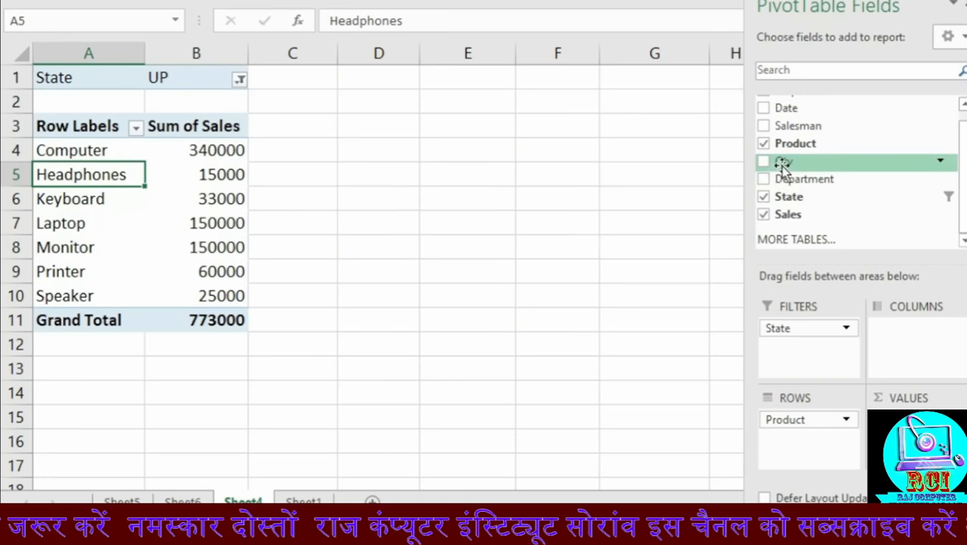
# - Add Qty beneath Product in the rows, check the Computer sales by quantity, and add Salesman beneath Qty
pyautogui.moveTo(784, 163); pyautogui.dragTo(787, 454)
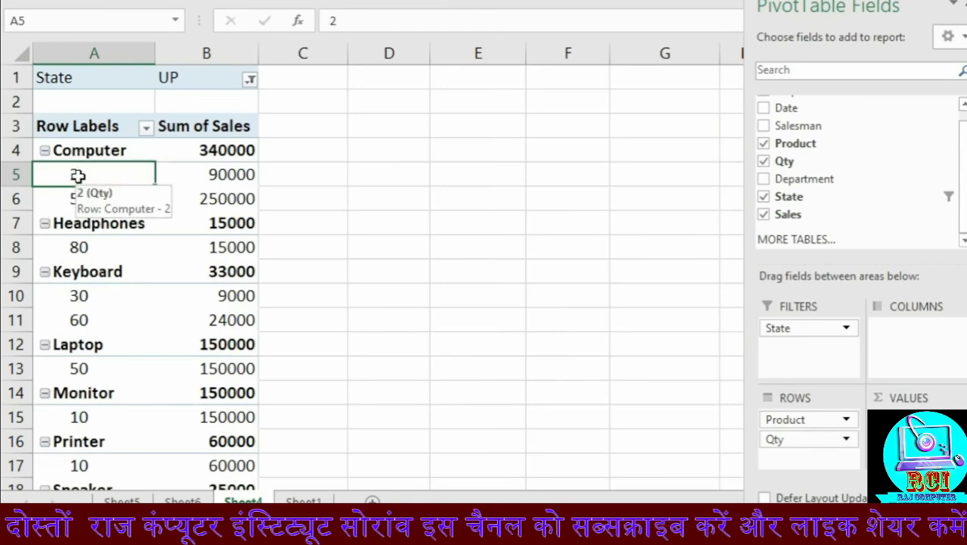
pyautogui.click(235, 176)
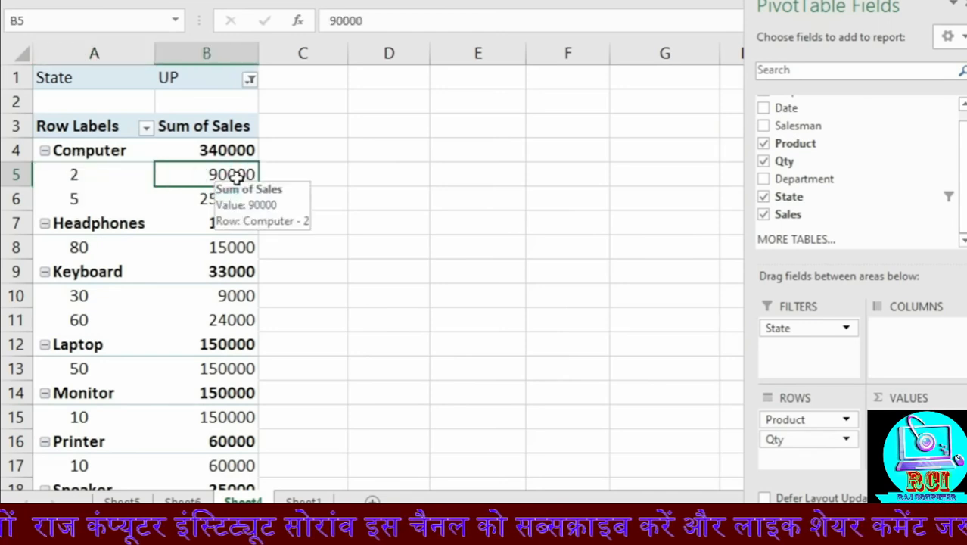
pyautogui.click(78, 199)
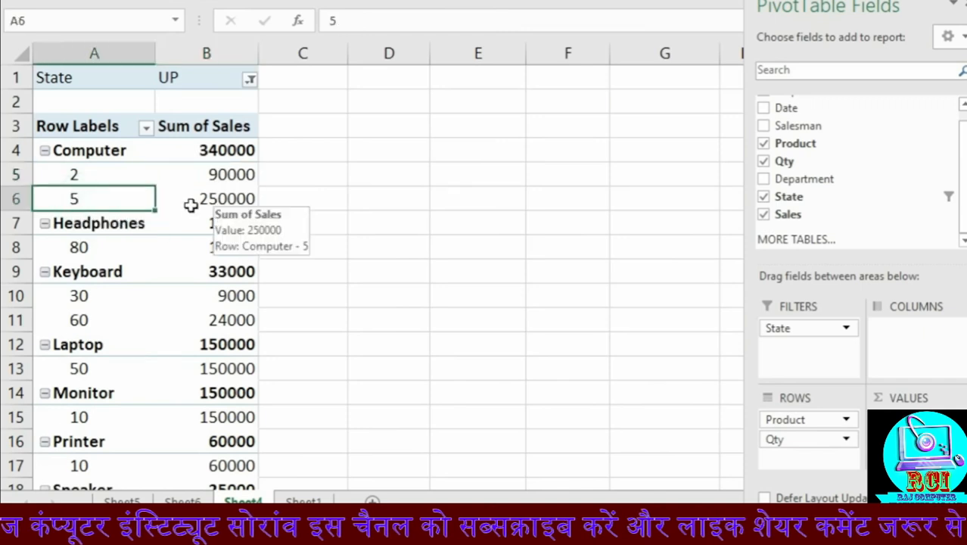
pyautogui.moveTo(208, 174); pyautogui.dragTo(211, 196)
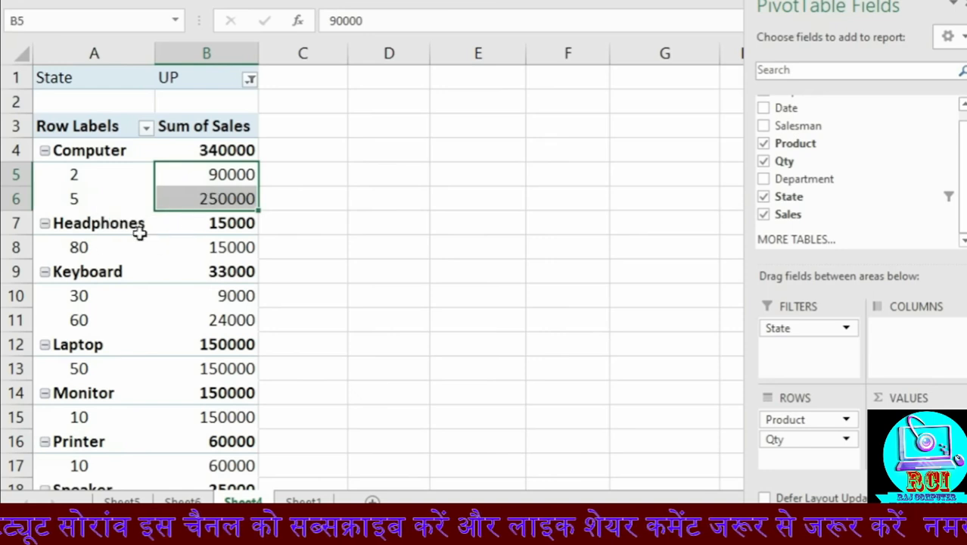
pyautogui.moveTo(793, 187); pyautogui.dragTo(808, 467)
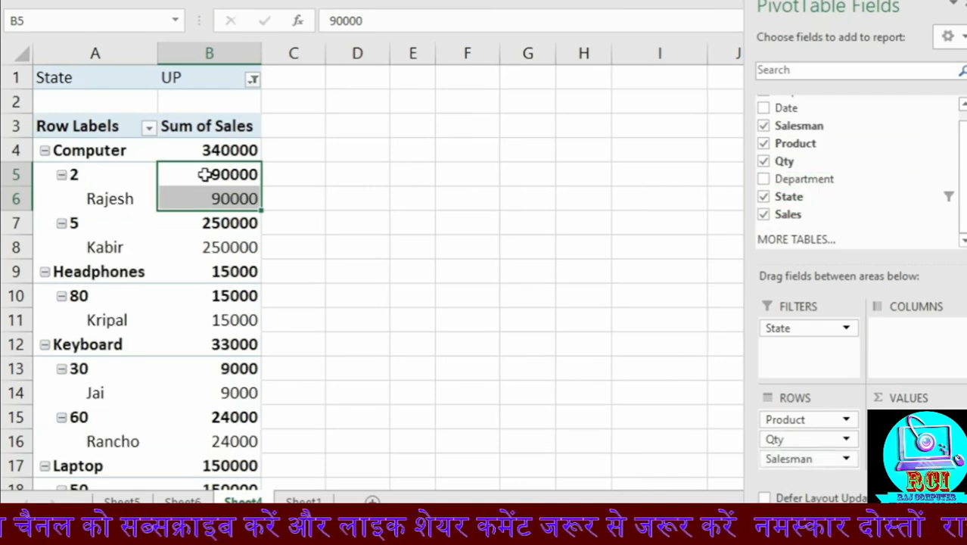
# - Check how the Computer sales break down by quantity and salesman
pyautogui.click(81, 152)
pyautogui.moveTo(203, 153)
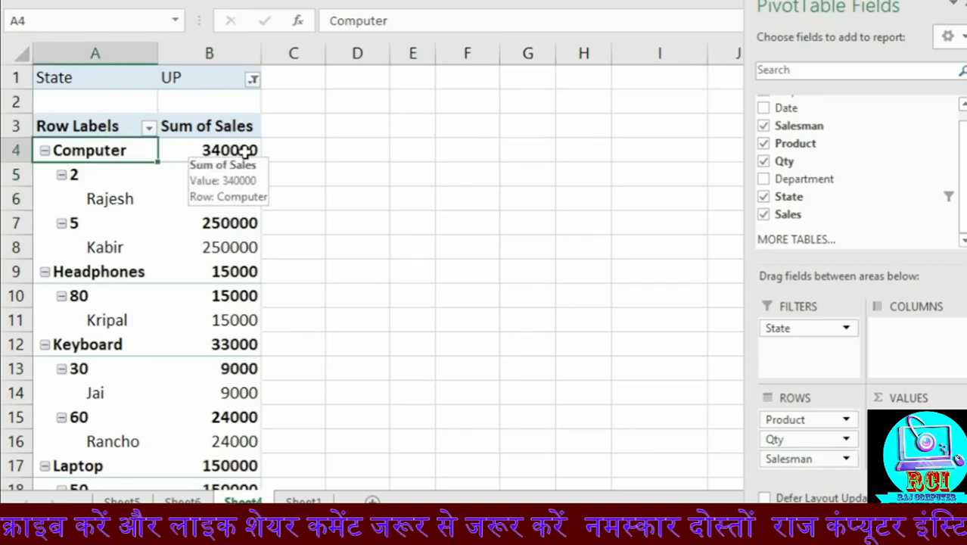
pyautogui.click(104, 199)
pyautogui.click(82, 176)
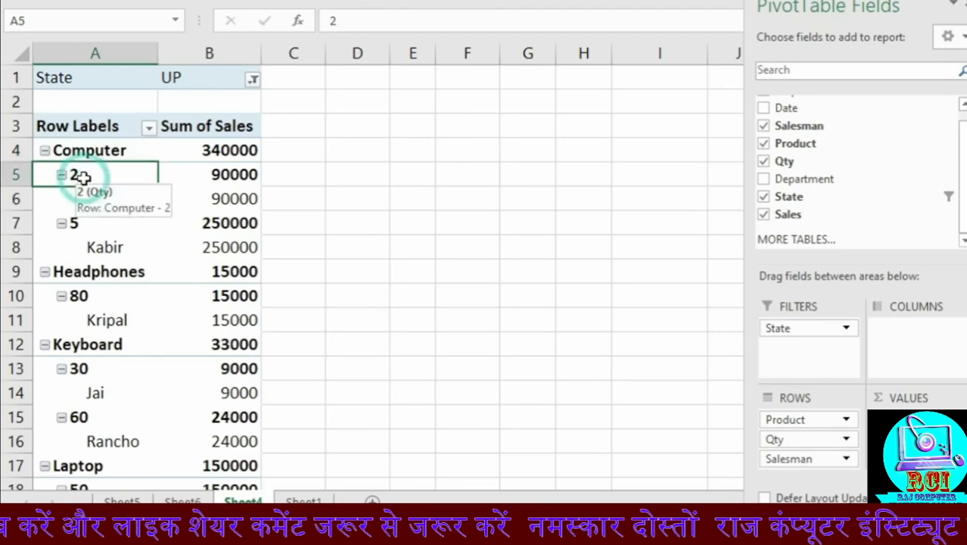
pyautogui.click(107, 247)
pyautogui.click(78, 224)
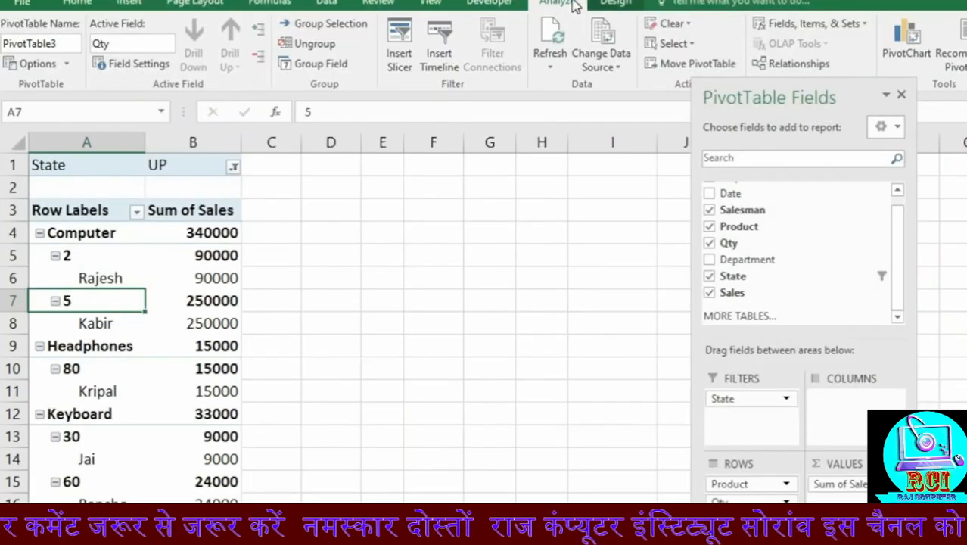
# - Change the PivotTable's report layout to Outline Form
pyautogui.click(608, 4)
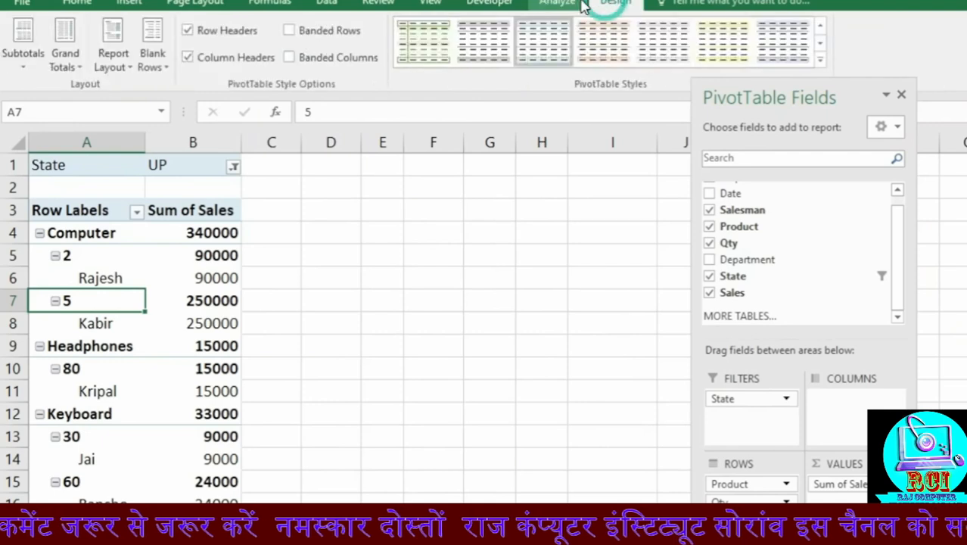
pyautogui.click(123, 66)
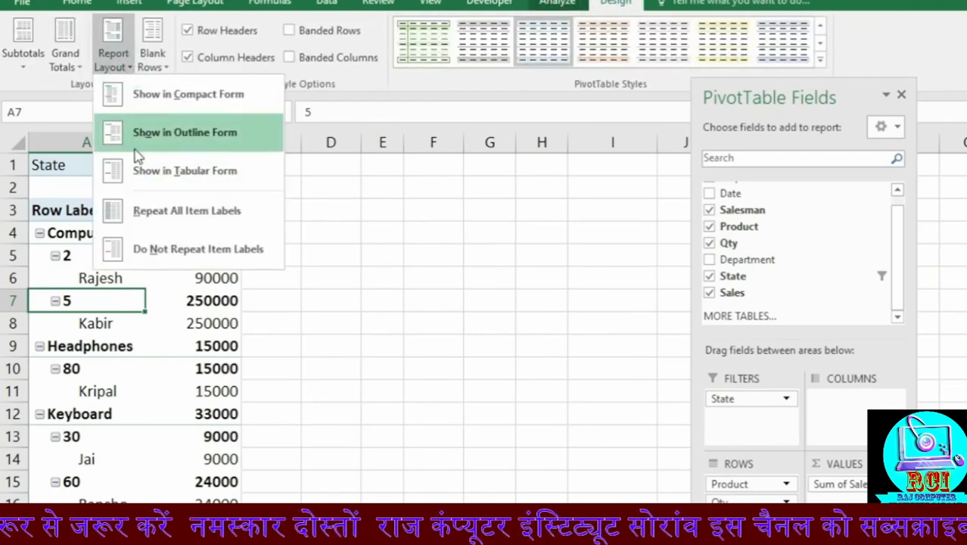
pyautogui.click(192, 139)
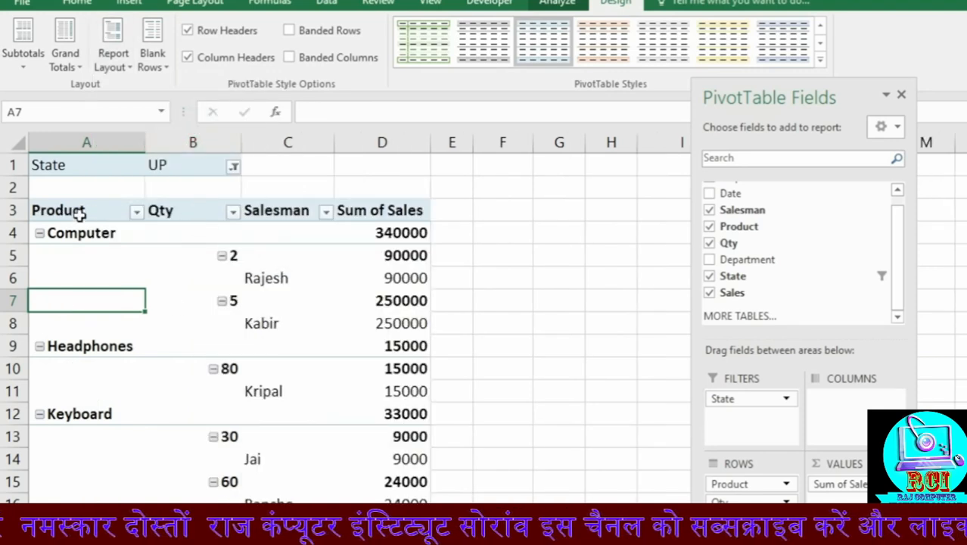
# - Examine the Product, Qty, Salesman and Sum of Sales columns, comparing the subtotal and detail values for Computer quantity 2
pyautogui.moveTo(78, 232); pyautogui.dragTo(79, 420)
pyautogui.moveTo(209, 212); pyautogui.dragTo(198, 476)
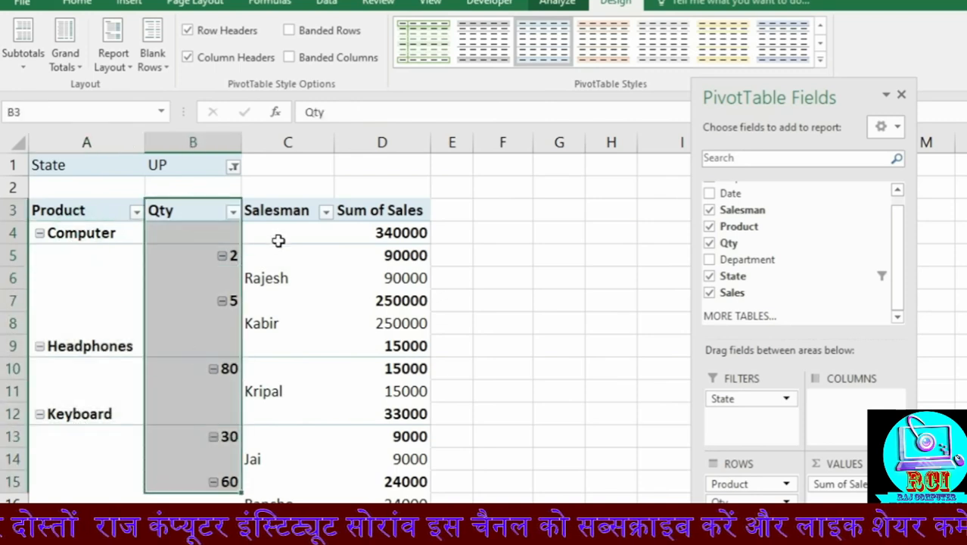
pyautogui.moveTo(277, 238); pyautogui.dragTo(334, 492)
pyautogui.moveTo(378, 233); pyautogui.dragTo(398, 437)
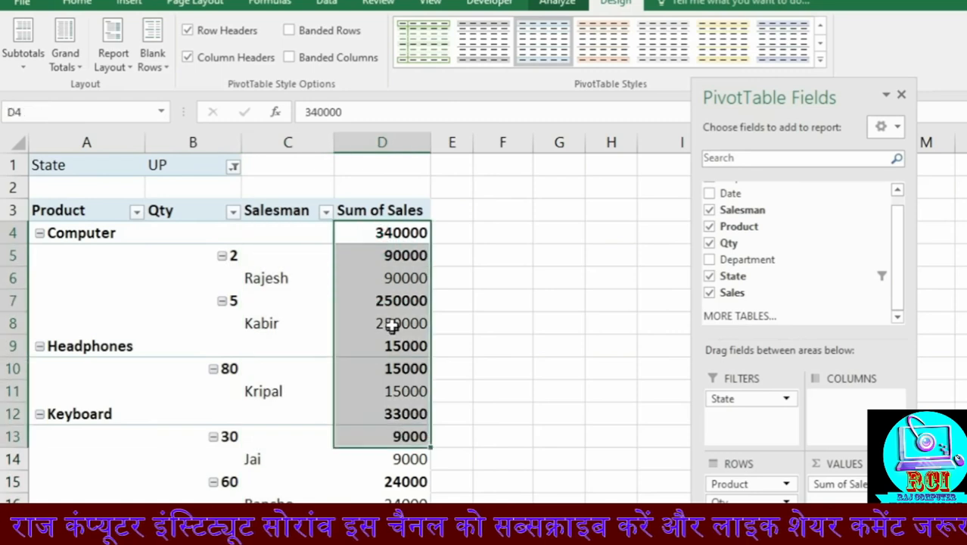
pyautogui.click(399, 255)
pyautogui.click(395, 275)
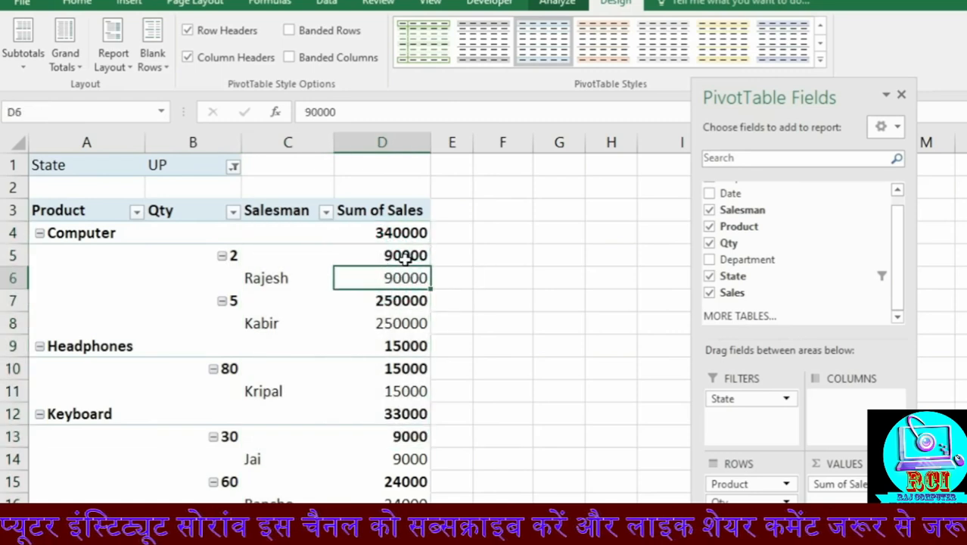
pyautogui.click(405, 258)
pyautogui.click(397, 278)
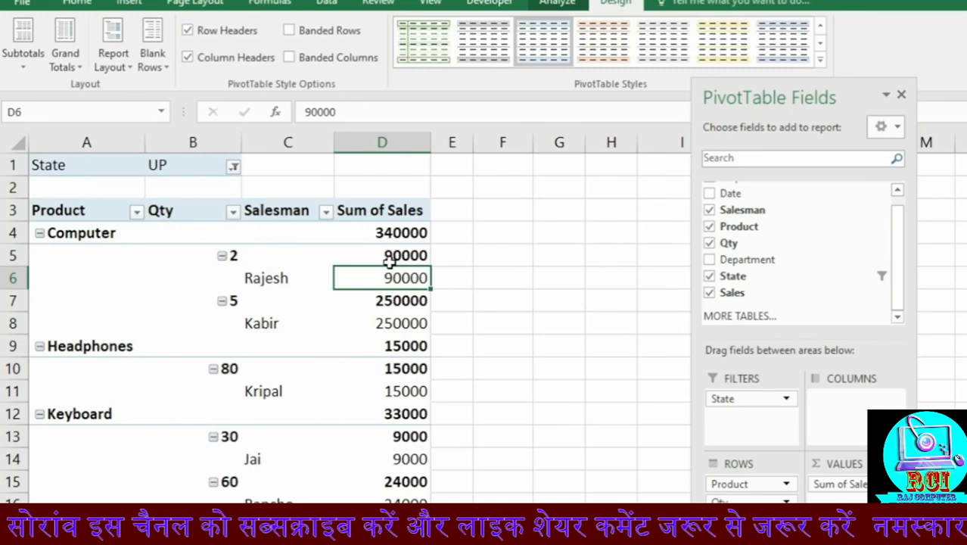
# - Turn off the PivotTable's subtotals and check the salesman's sales under Computer quantity 5
pyautogui.click(8, 70)
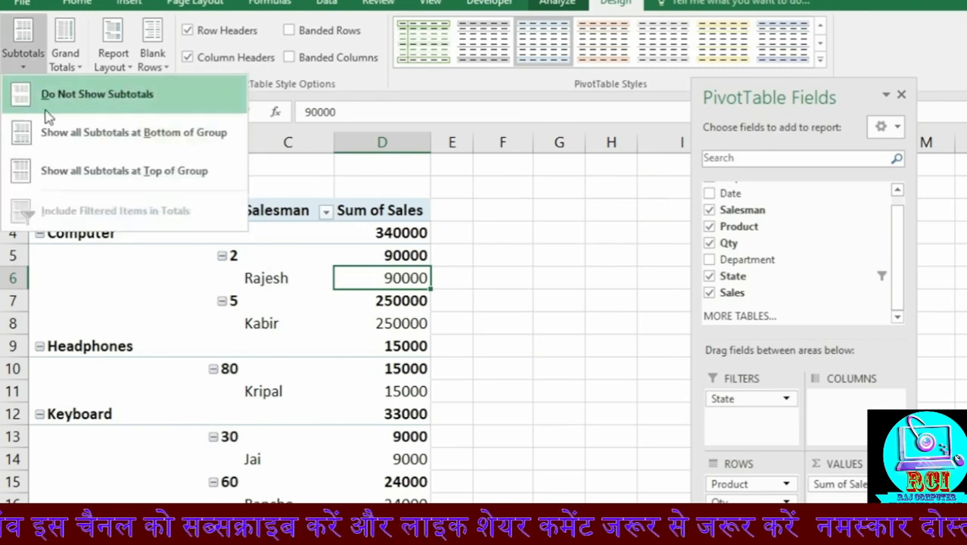
pyautogui.click(121, 109)
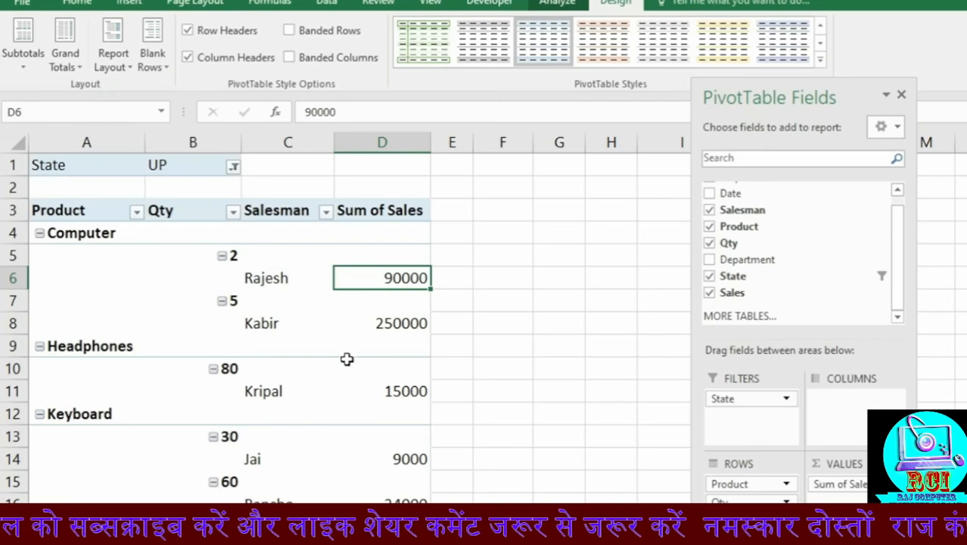
pyautogui.moveTo(257, 324); pyautogui.dragTo(376, 323)
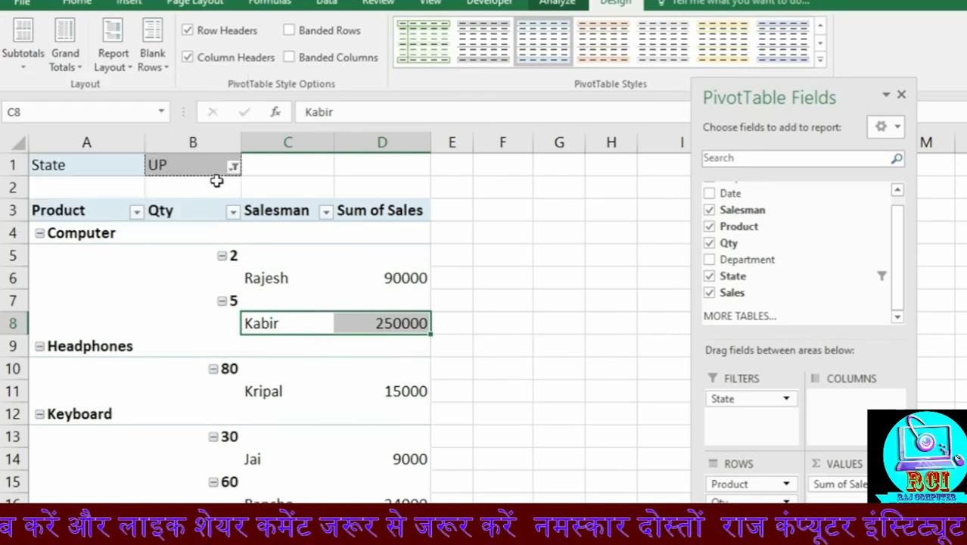
# - Show all subtotals at the bottom of each group and review the quantity and product totals
pyautogui.click(23, 47)
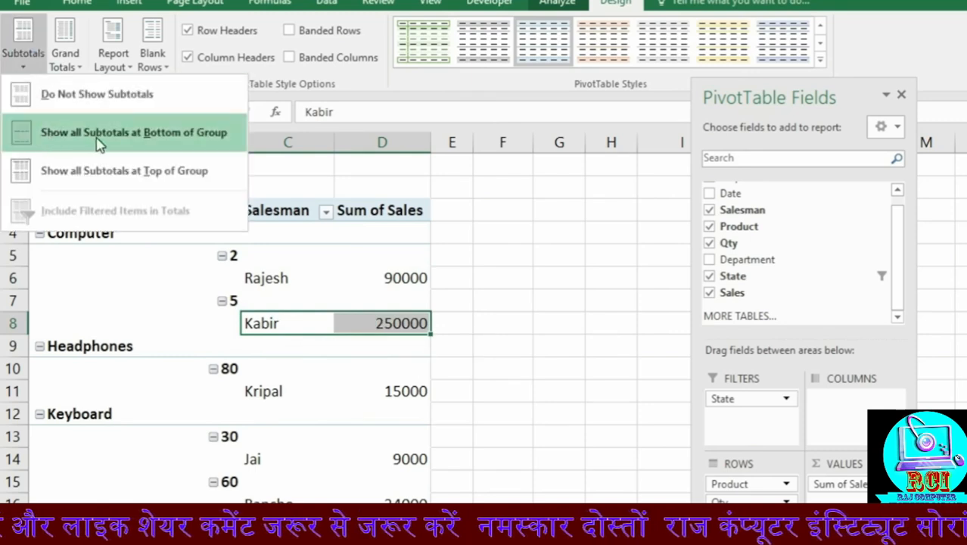
pyautogui.click(206, 138)
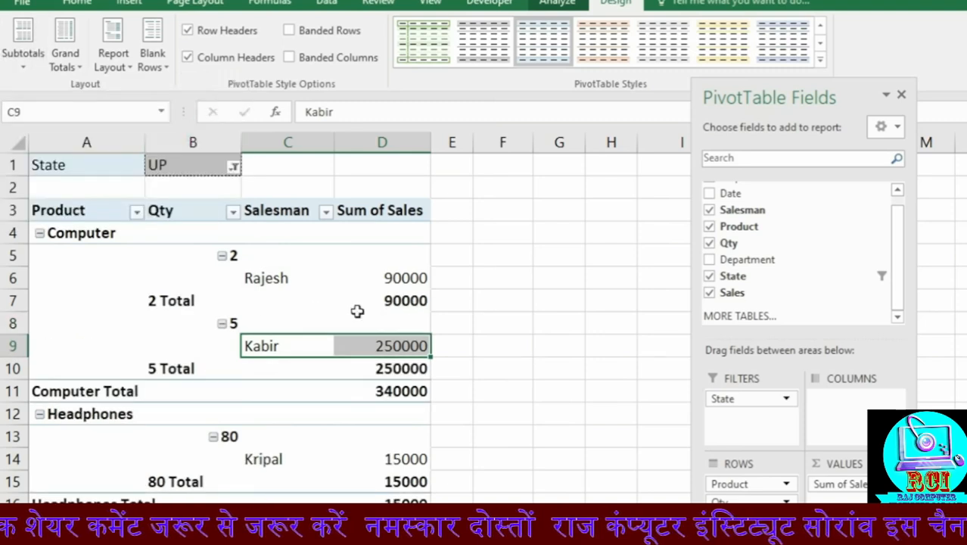
pyautogui.click(388, 301)
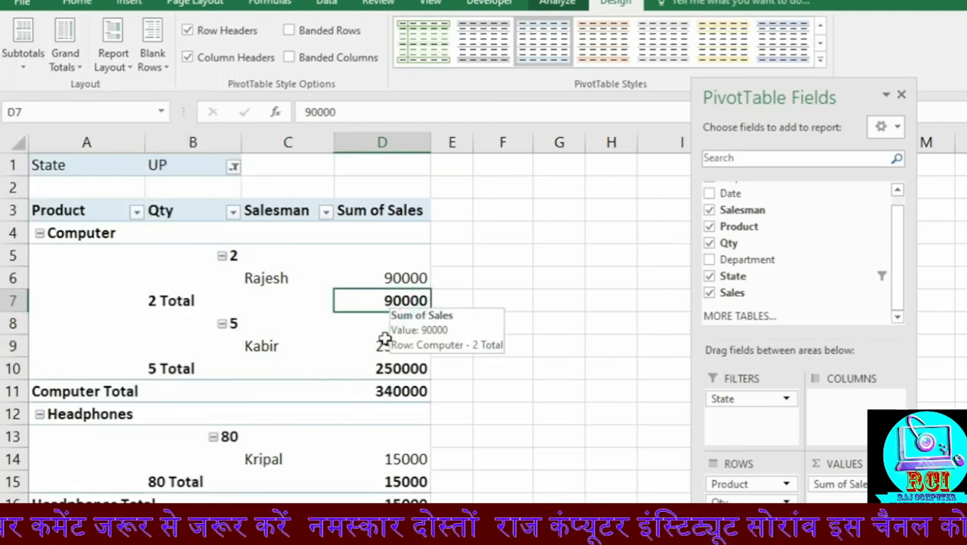
pyautogui.click(382, 371)
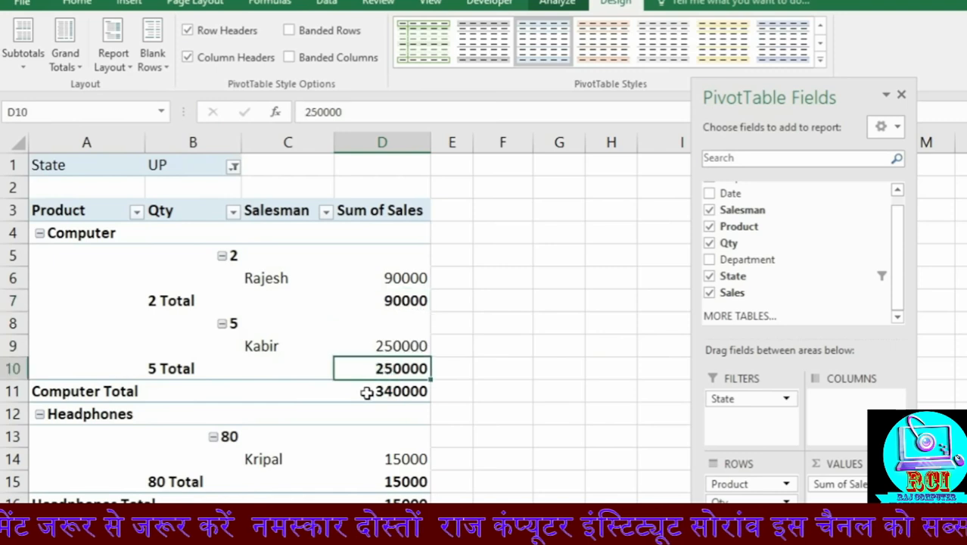
pyautogui.click(366, 391)
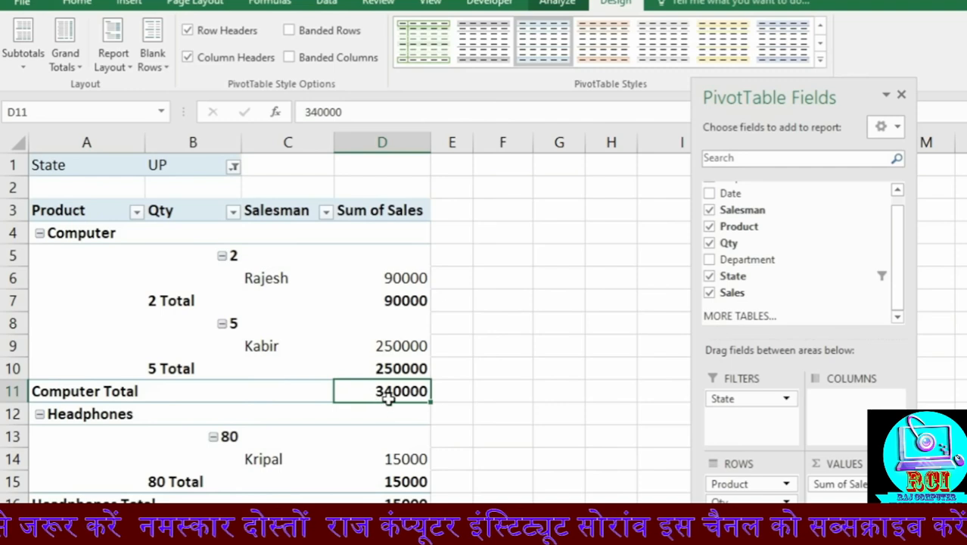
pyautogui.scroll(-3, 382, 407)
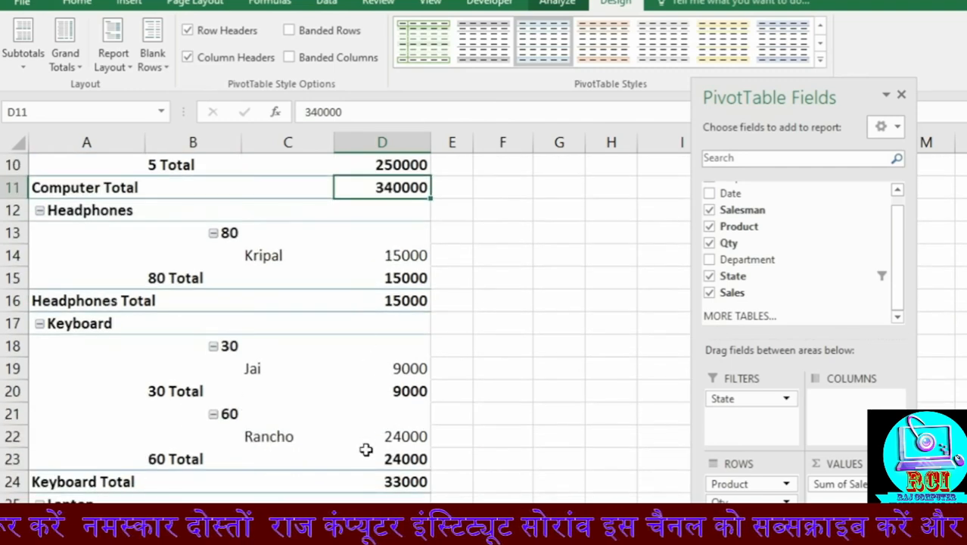
pyautogui.moveTo(365, 449)
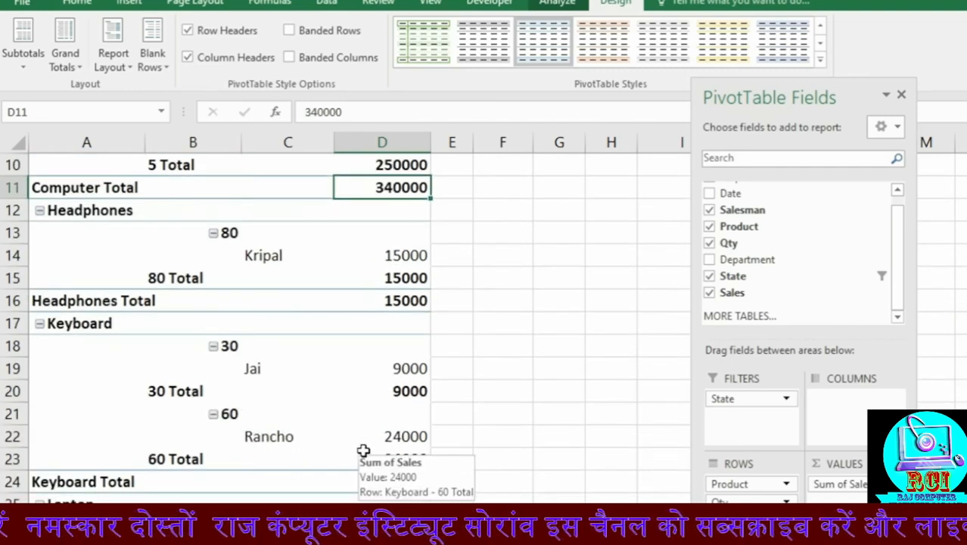
pyautogui.scroll(3, 363, 451)
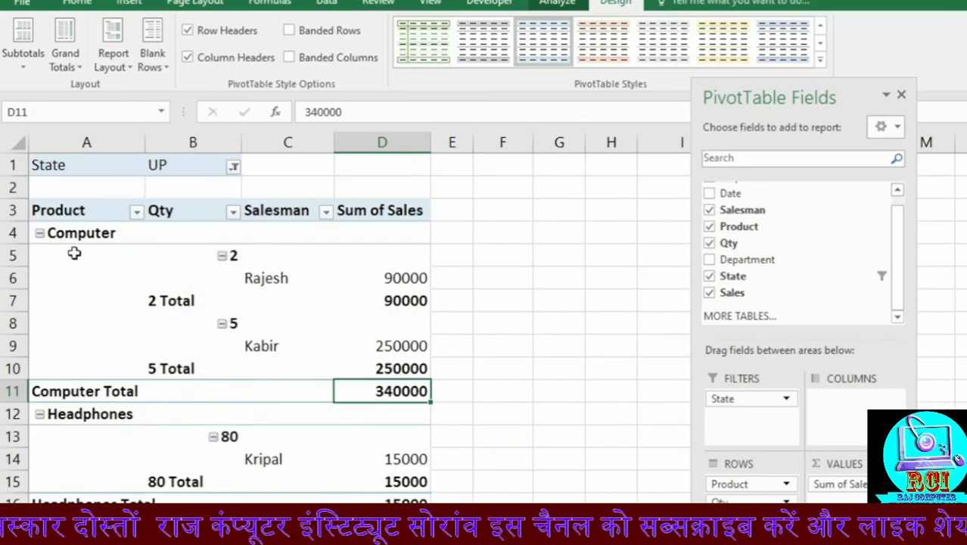
pyautogui.moveTo(68, 212); pyautogui.dragTo(378, 460)
pyautogui.scroll(9, 238, 391)
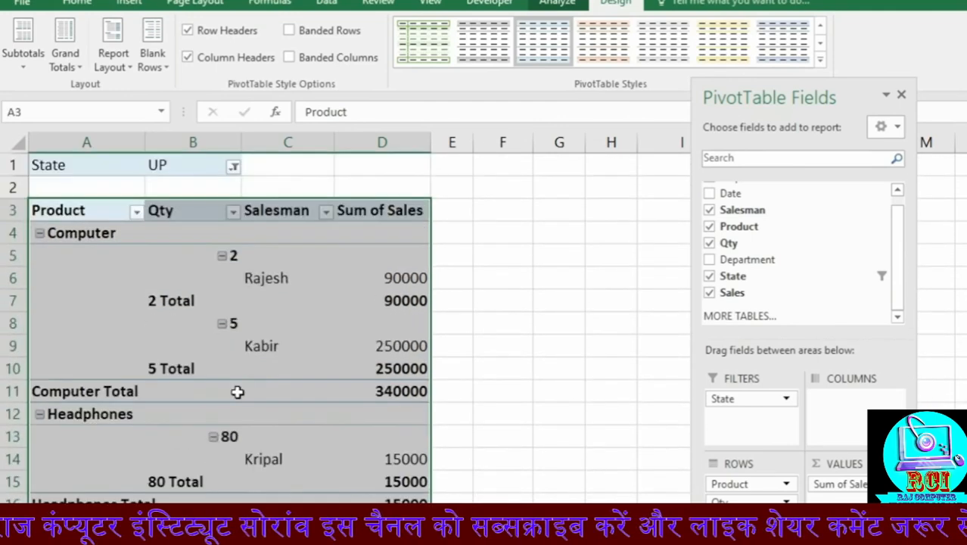
# - Change the State filter to Delhi and review the products and totals listed for it
pyautogui.click(181, 259)
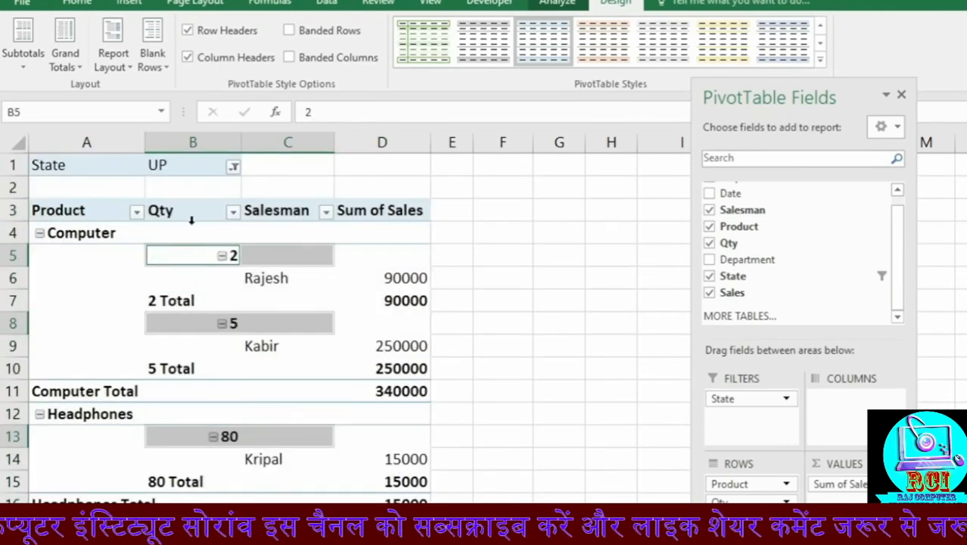
pyautogui.click(233, 168)
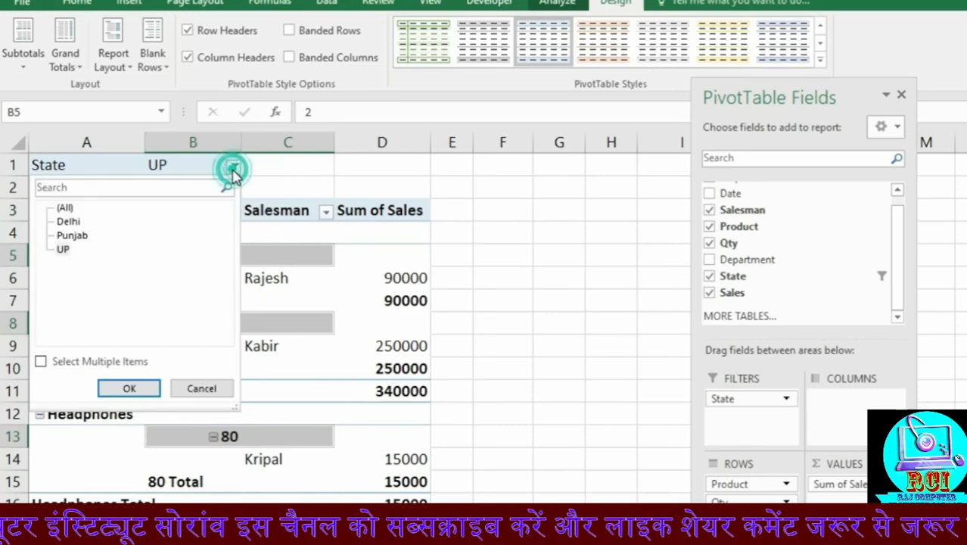
pyautogui.click(68, 224)
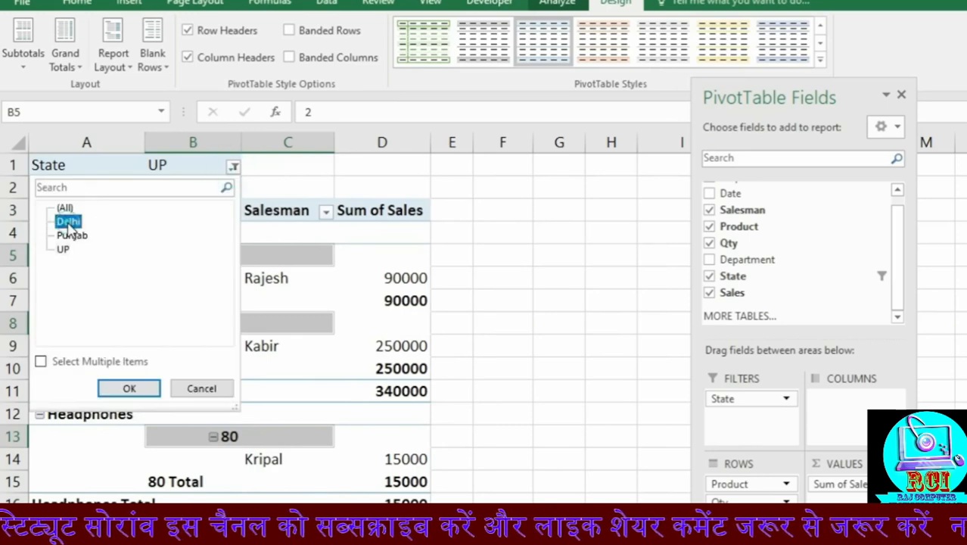
pyautogui.click(112, 389)
pyautogui.scroll(-4, 218, 438)
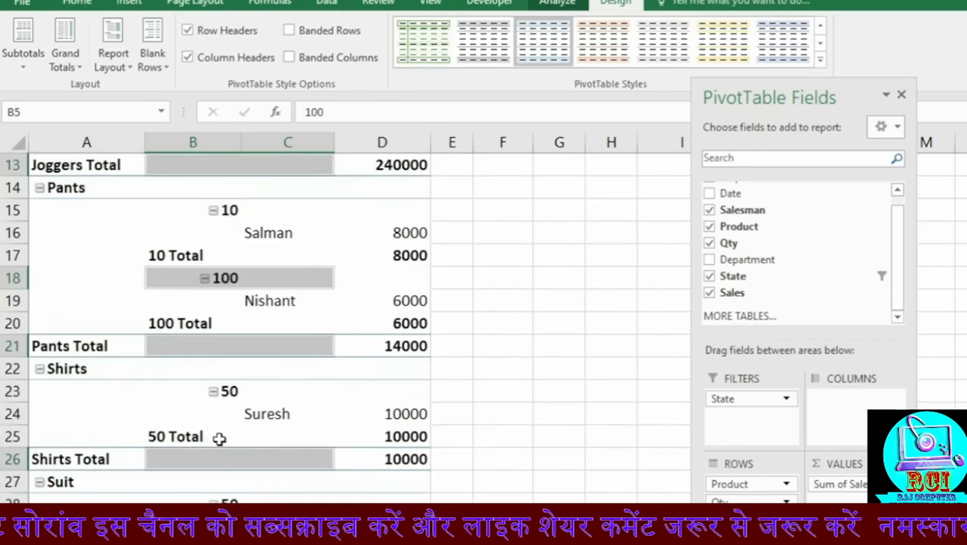
pyautogui.scroll(4, 218, 438)
pyautogui.click(363, 323)
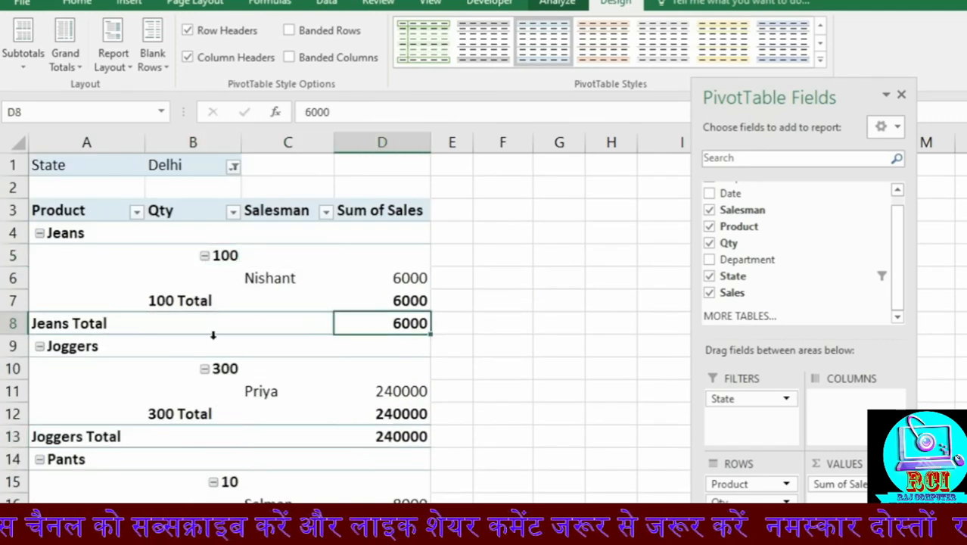
# - Show the report in Tabular Form without subtotals and check the Jeans row's quantity, salesman and sales
pyautogui.click(115, 68)
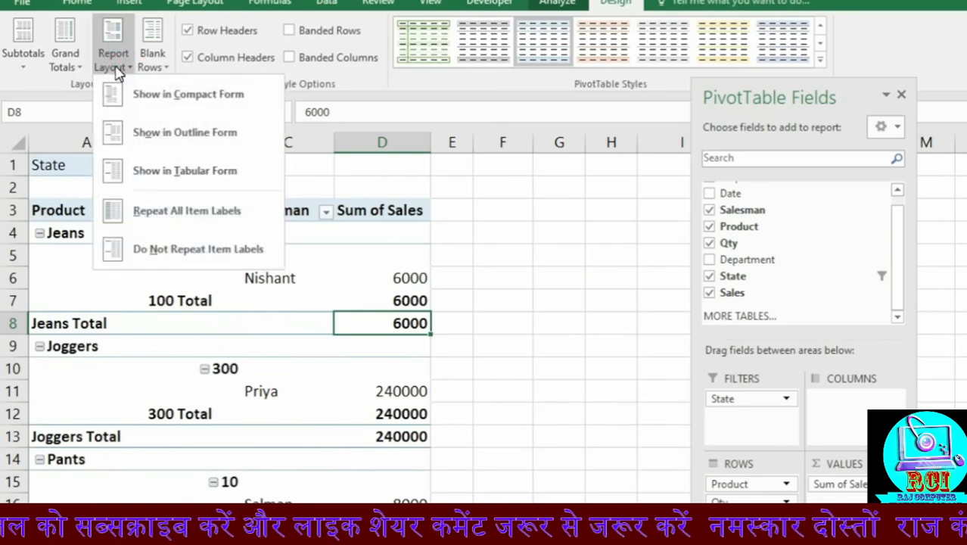
pyautogui.click(182, 175)
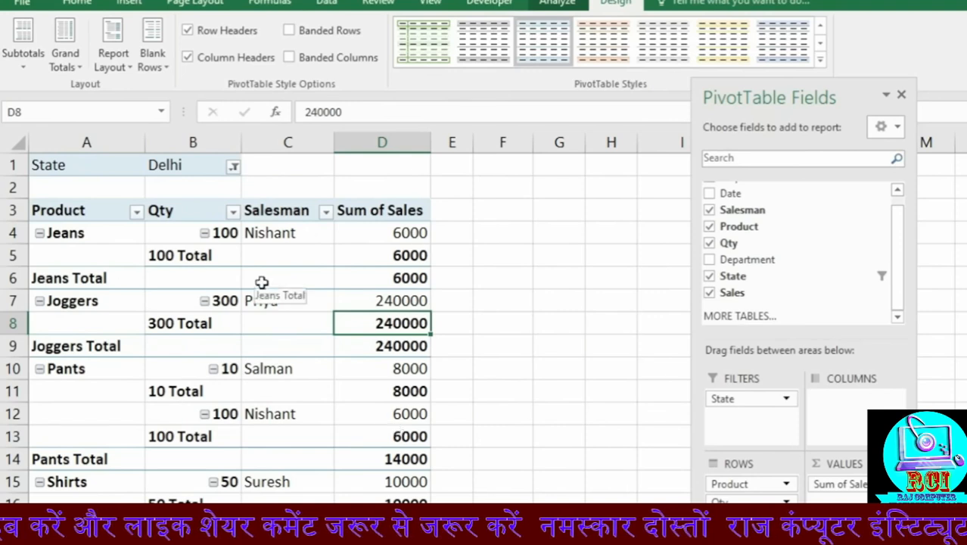
pyautogui.click(23, 72)
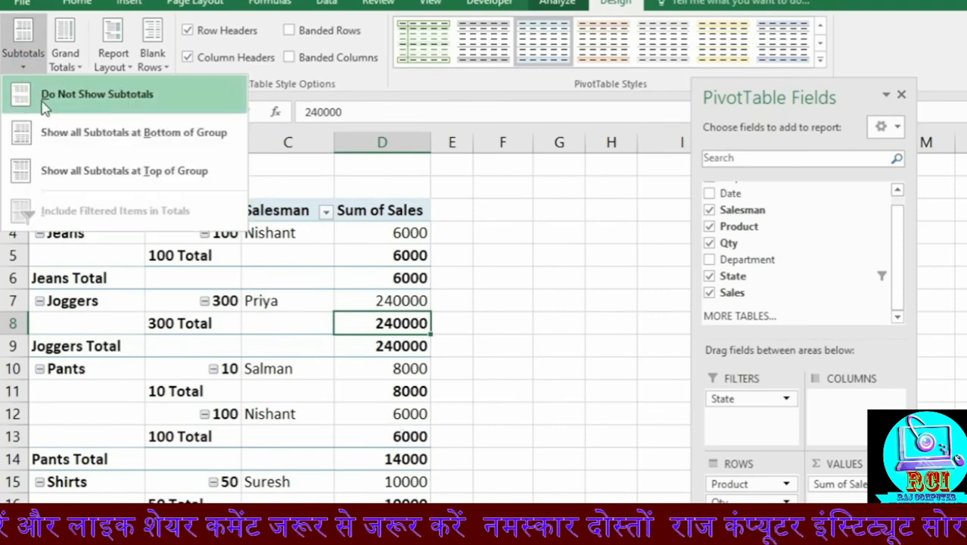
pyautogui.click(135, 96)
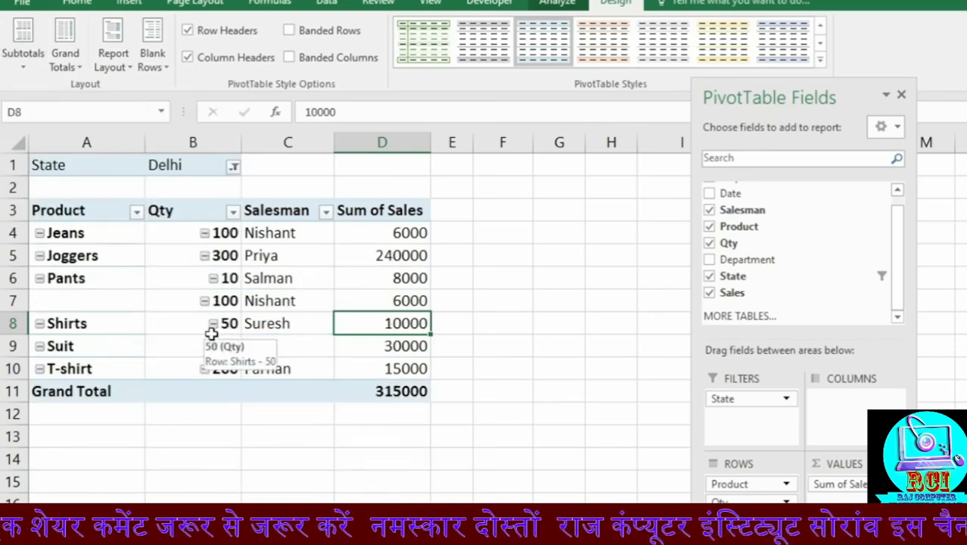
pyautogui.click(78, 234)
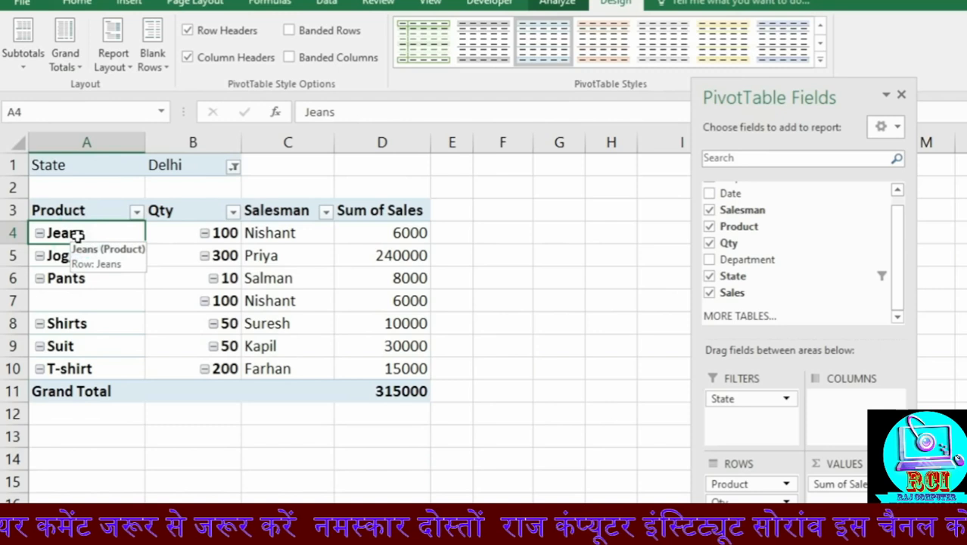
pyautogui.click(199, 233)
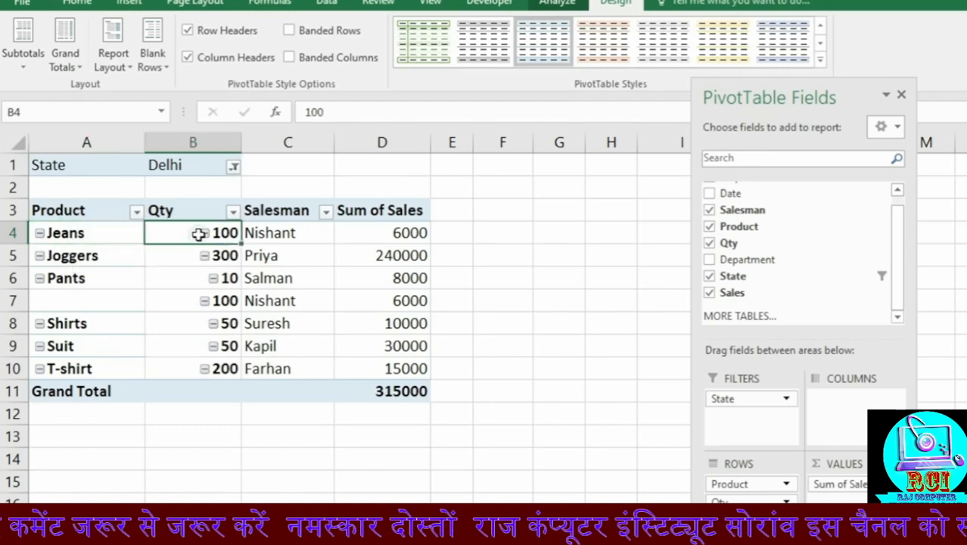
pyautogui.click(276, 234)
pyautogui.click(385, 238)
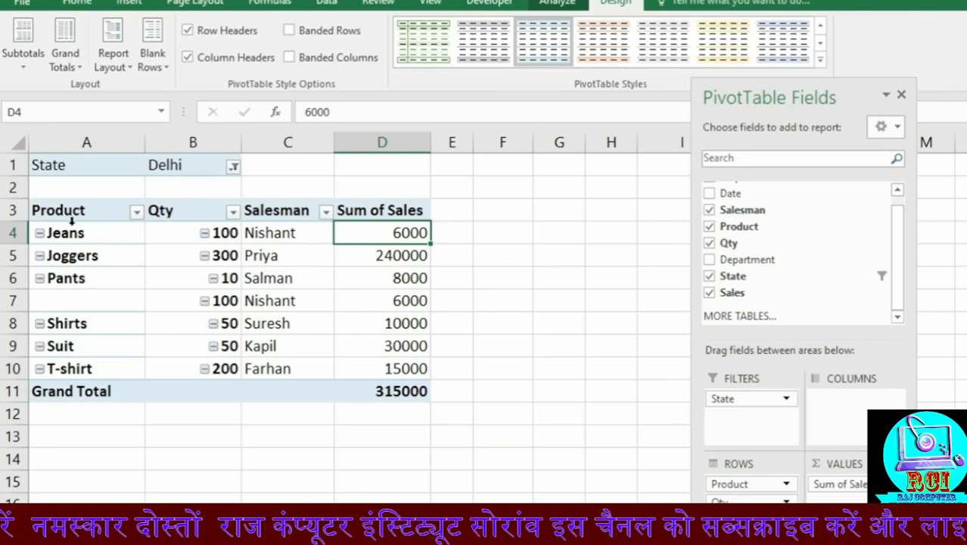
# - Apply the blue Medium PivotTable style with a solid header and shaded first column, and add all borders to A3:D11
pyautogui.click(821, 61)
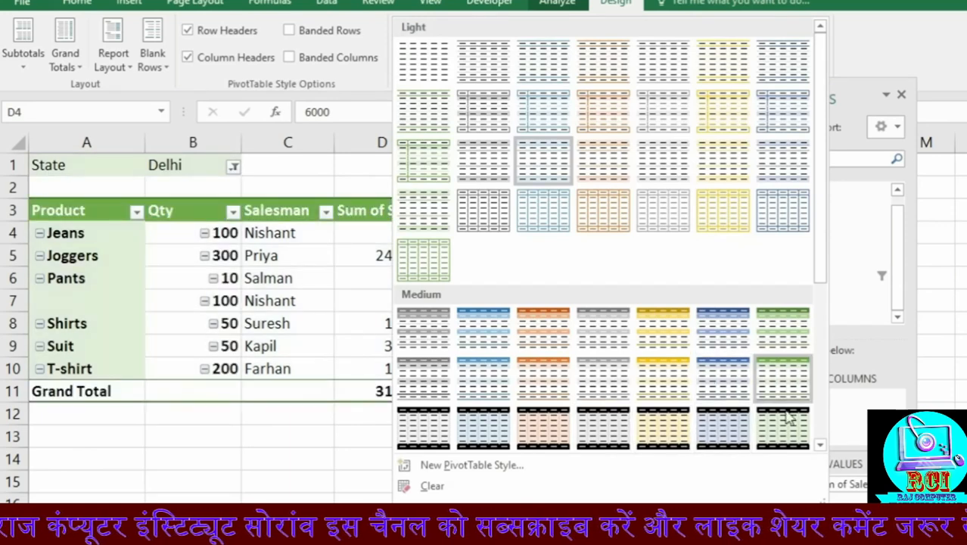
pyautogui.click(738, 402)
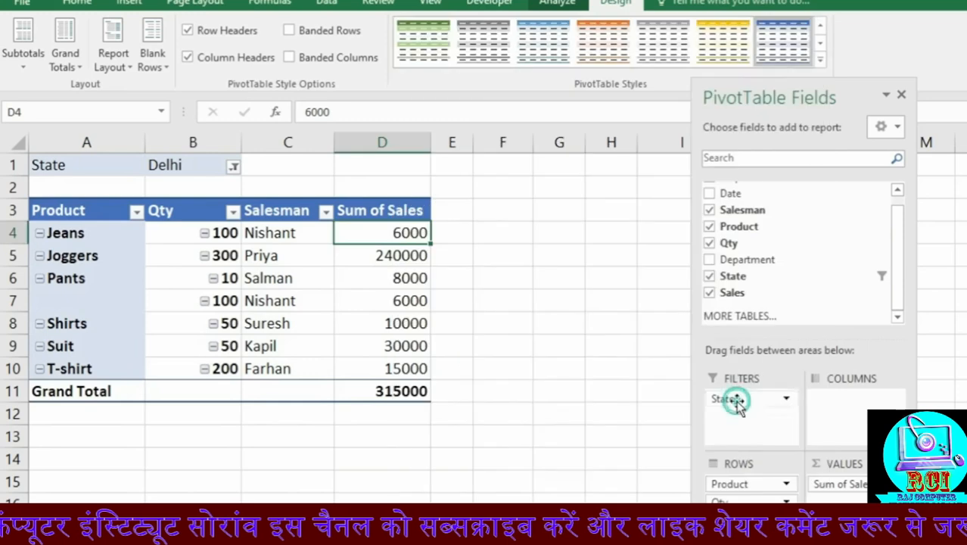
pyautogui.moveTo(60, 210); pyautogui.dragTo(365, 384)
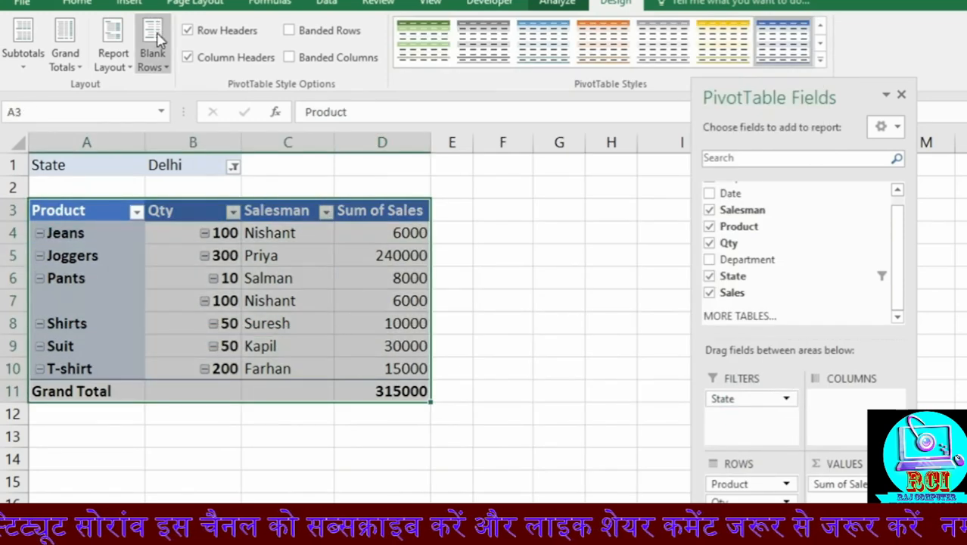
pyautogui.click(78, 3)
pyautogui.click(223, 57)
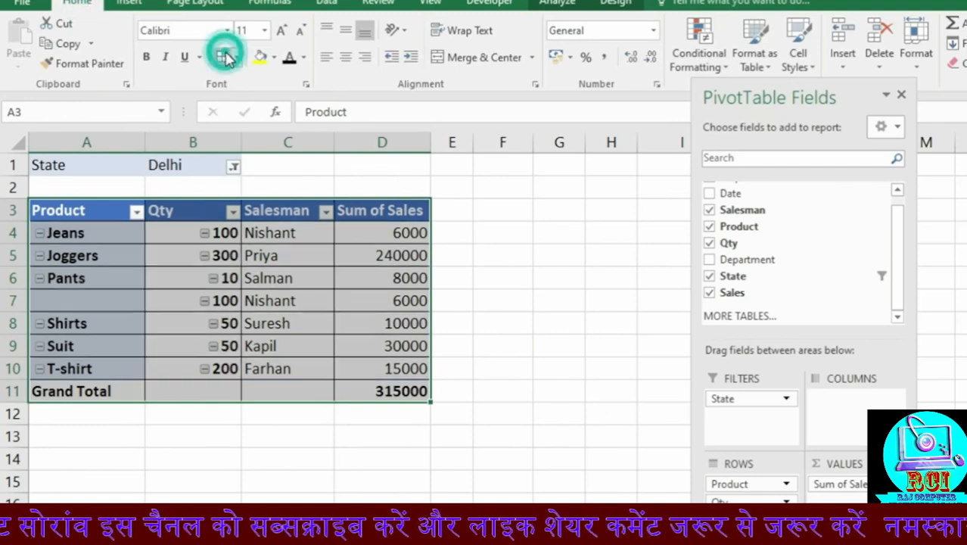
pyautogui.click(340, 366)
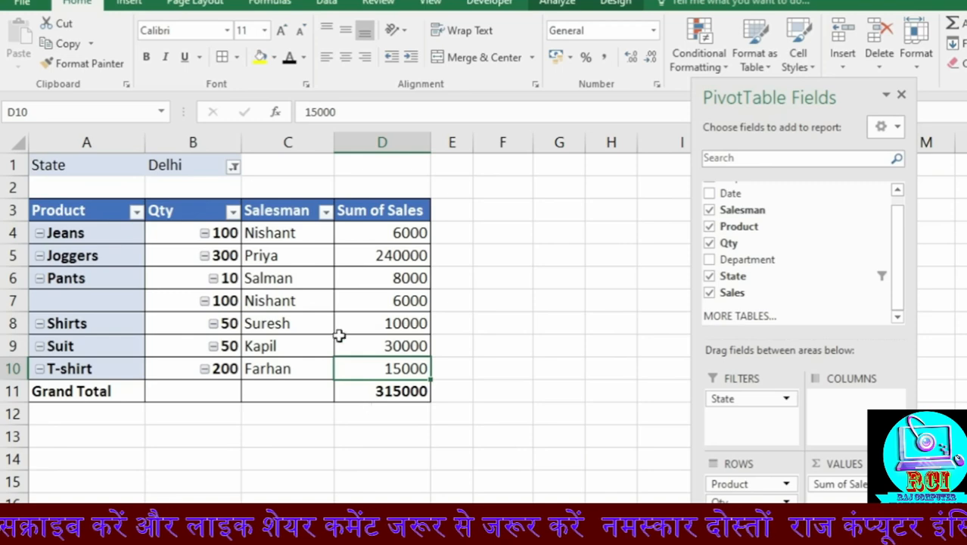
pyautogui.click(286, 261)
pyautogui.click(615, 3)
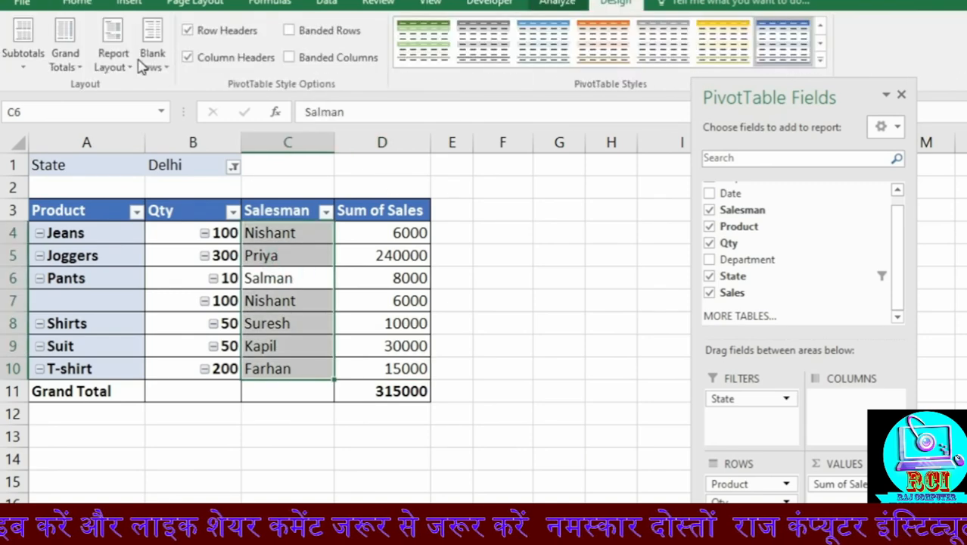
pyautogui.click(114, 67)
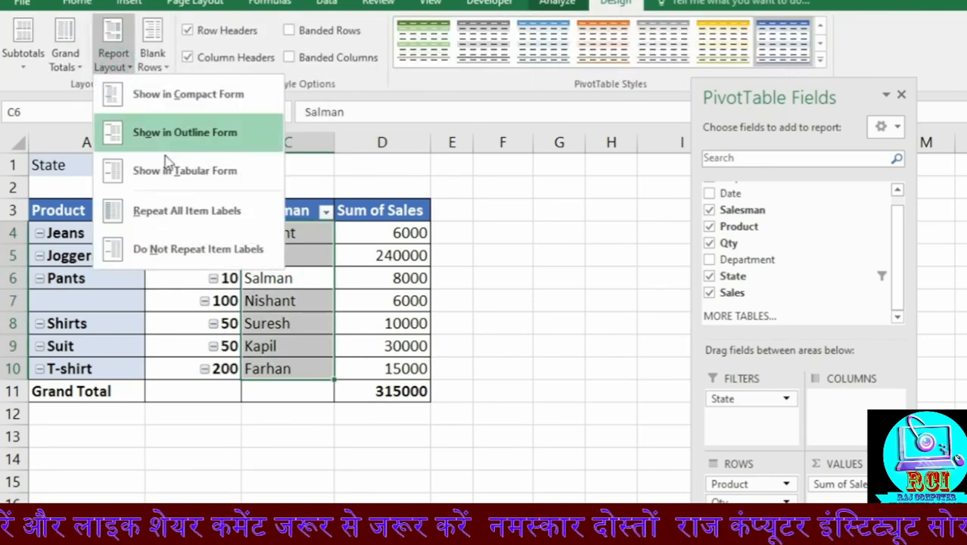
pyautogui.click(236, 264)
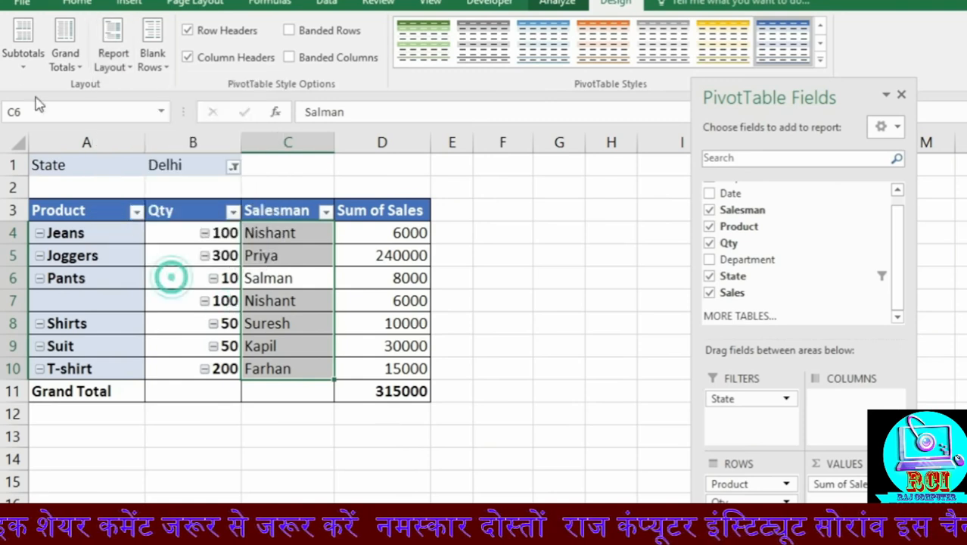
pyautogui.click(16, 67)
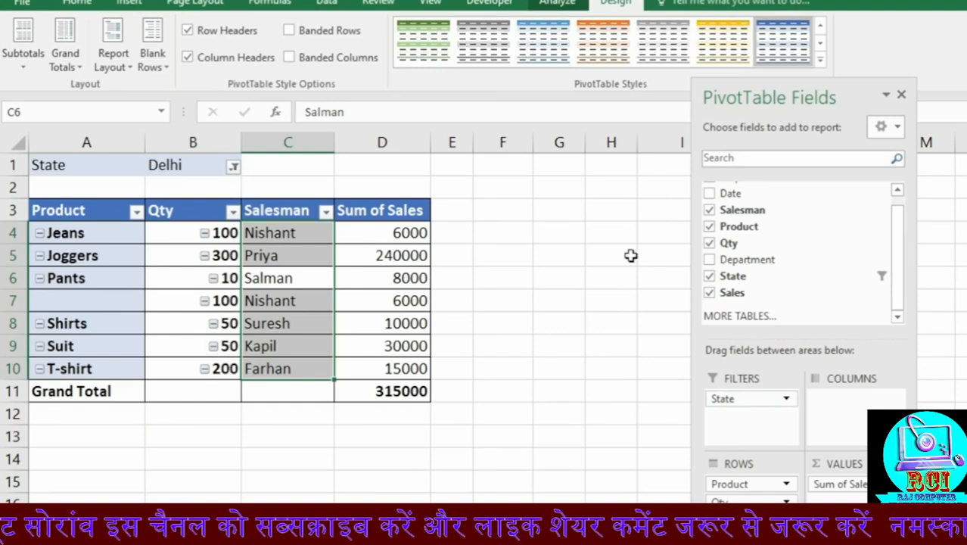
# - Clear the PivotTable and rebuild it with Product as rows, Sales as values and Department as the report filter
pyautogui.click(561, 4)
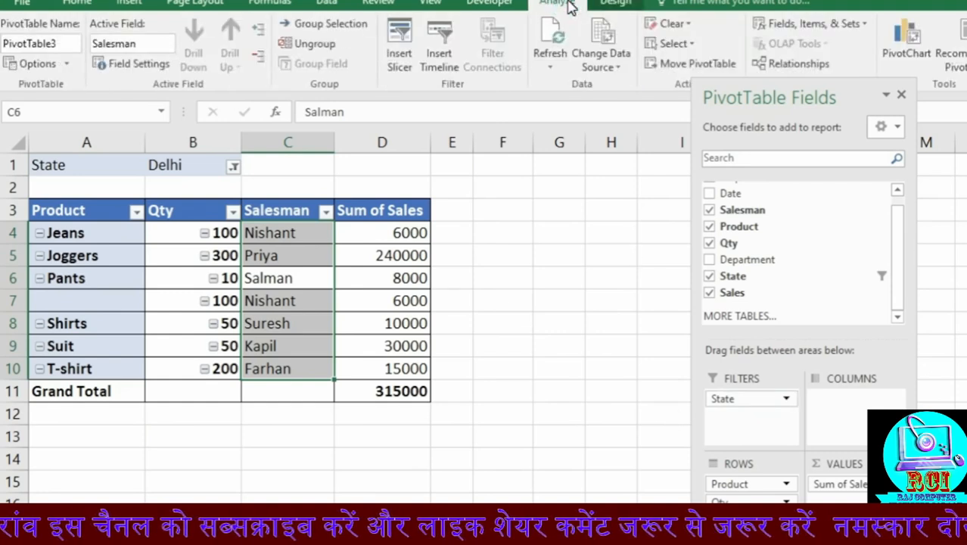
pyautogui.click(686, 29)
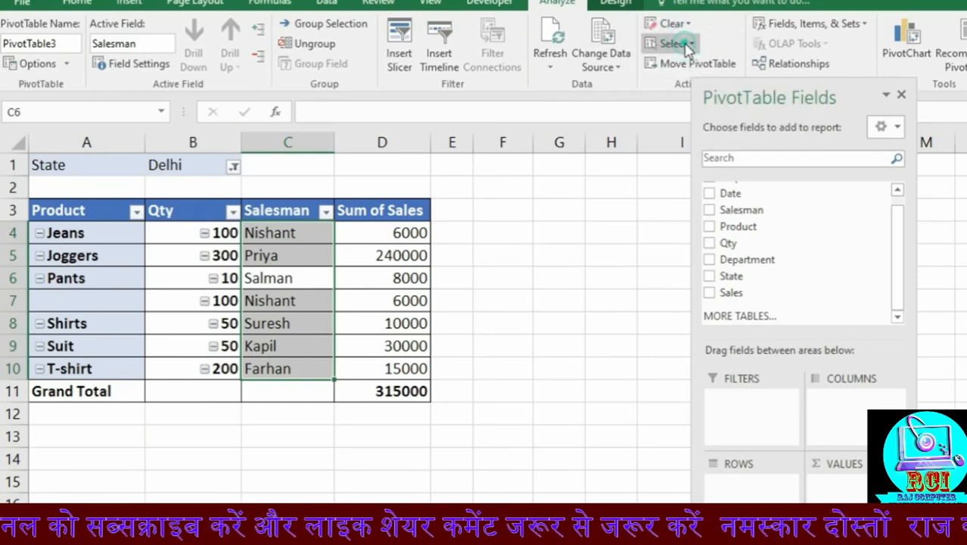
pyautogui.click(687, 45)
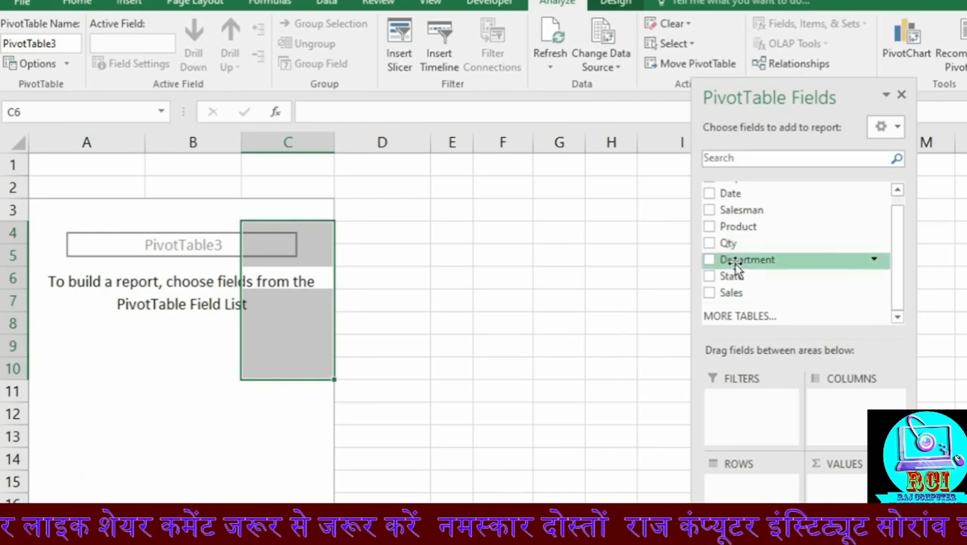
pyautogui.moveTo(736, 227); pyautogui.dragTo(748, 478)
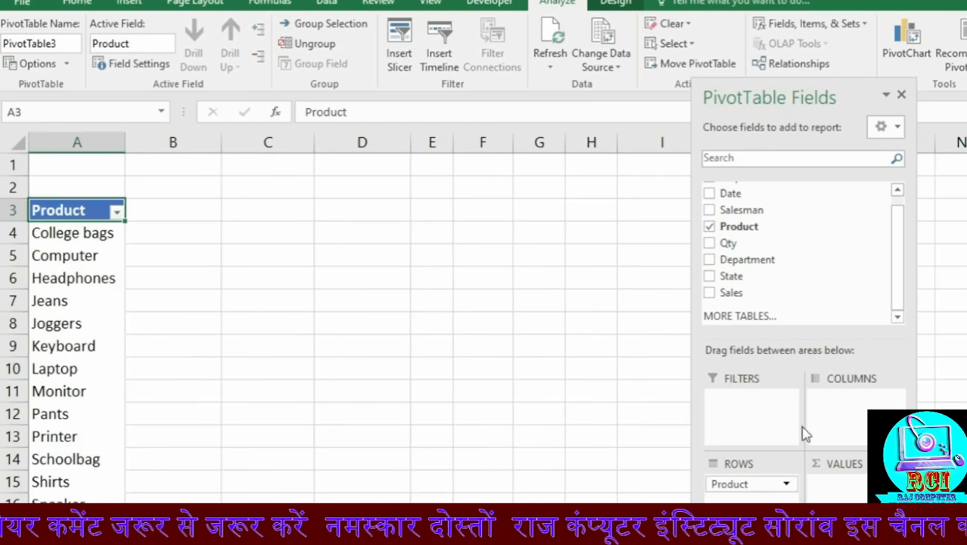
pyautogui.moveTo(731, 295); pyautogui.dragTo(831, 461)
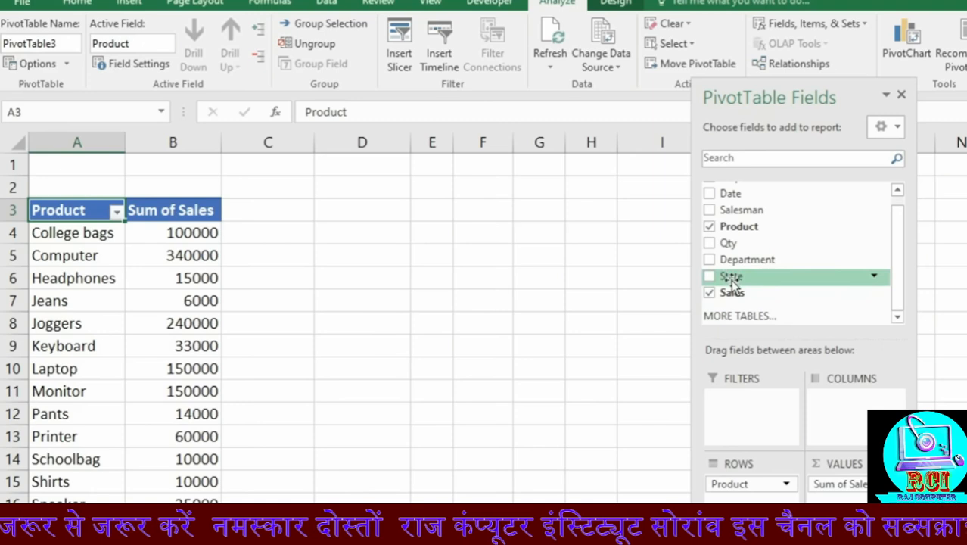
pyautogui.moveTo(752, 268); pyautogui.dragTo(751, 420)
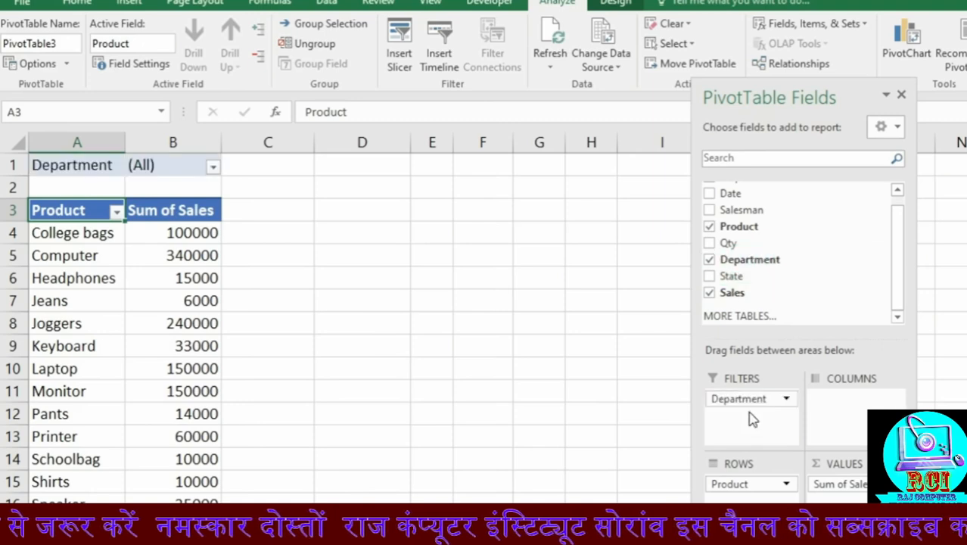
# - Filter the report to the Electronics department and review the product sales and grand total
pyautogui.click(213, 167)
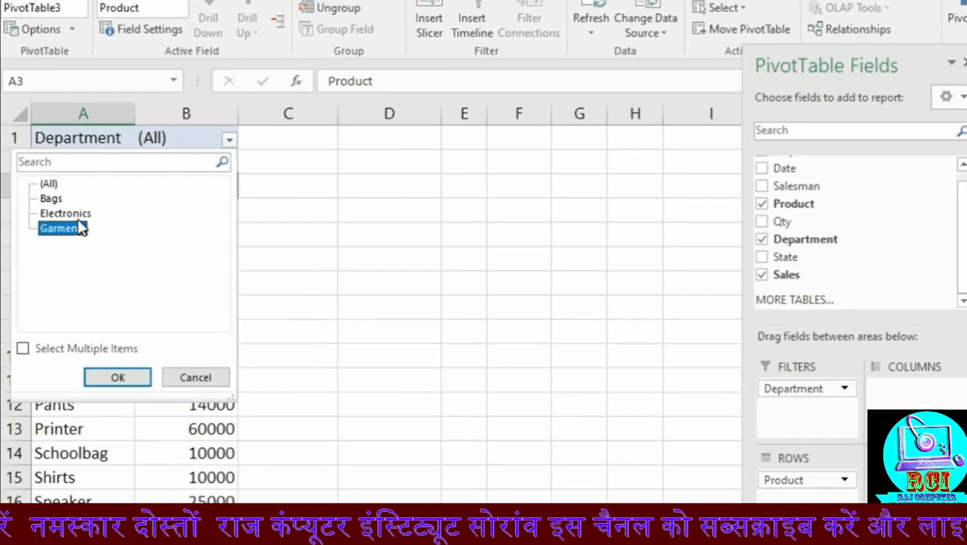
pyautogui.click(73, 237)
pyautogui.click(118, 377)
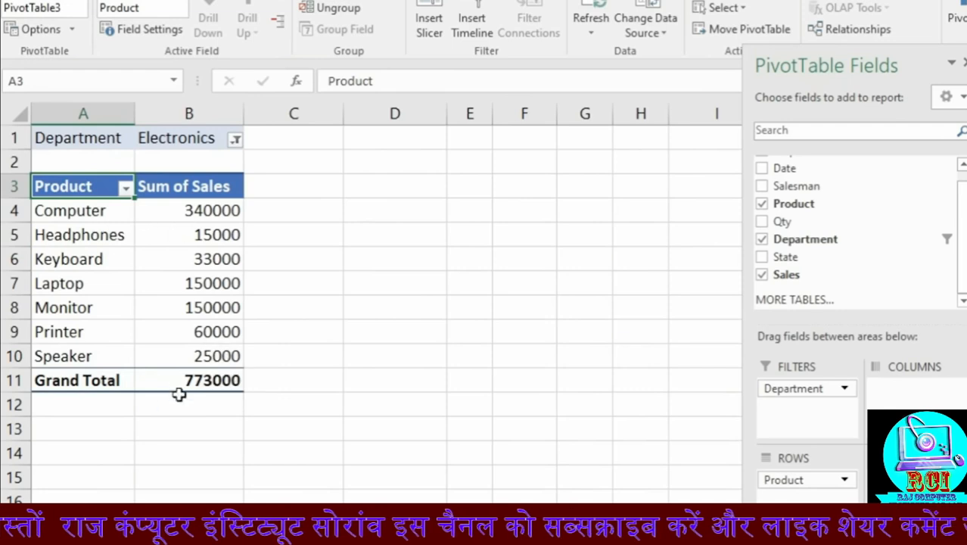
pyautogui.click(212, 382)
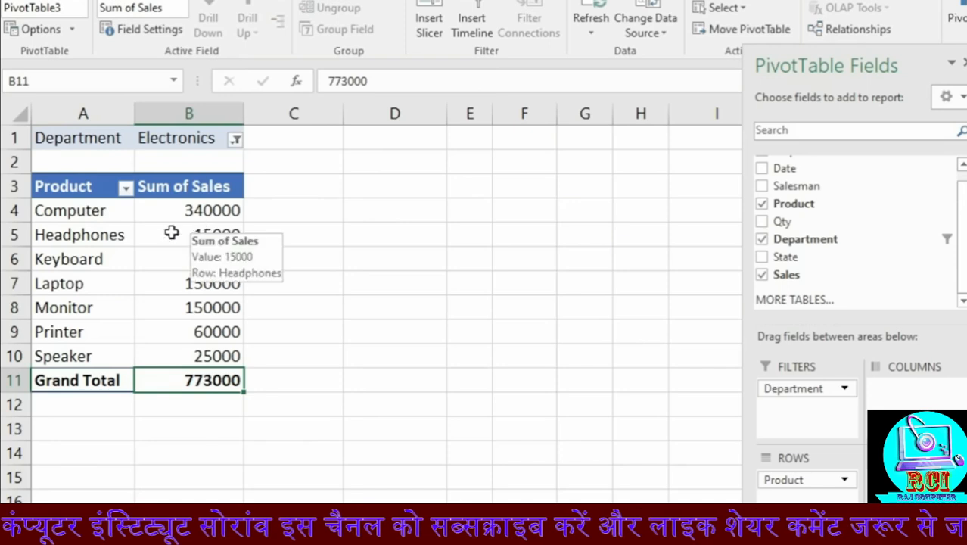
pyautogui.moveTo(191, 227)
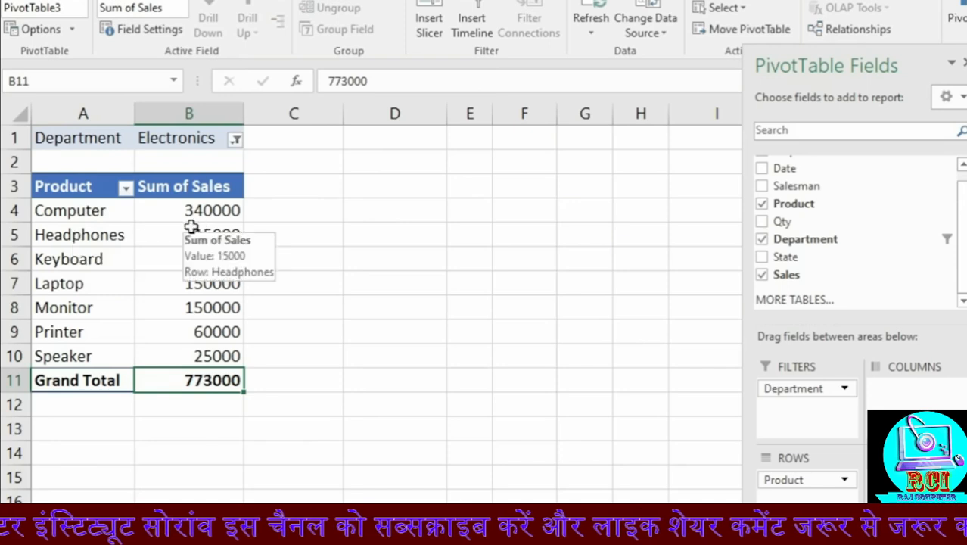
pyautogui.moveTo(197, 273)
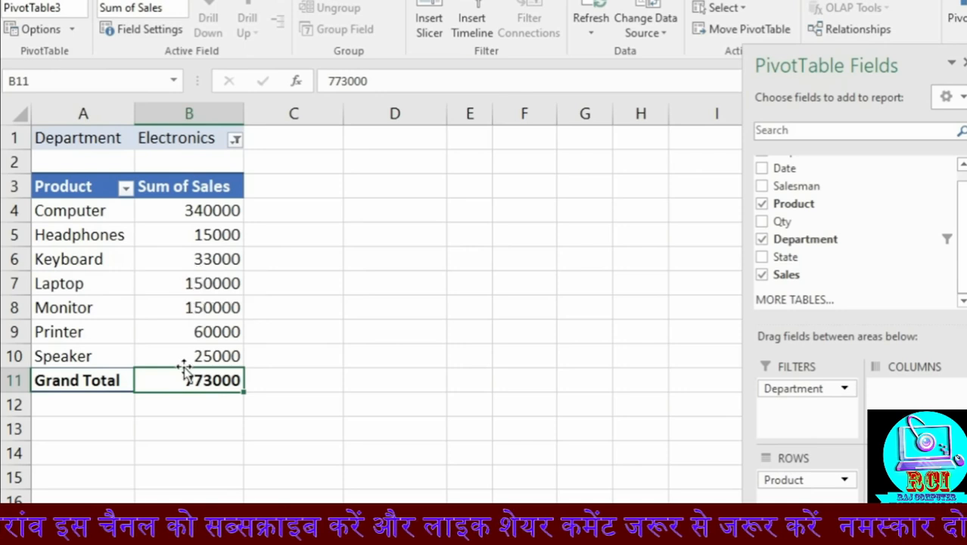
# - Show the Sum of Sales values as % of Grand Total and review each product's share
pyautogui.click(193, 283)
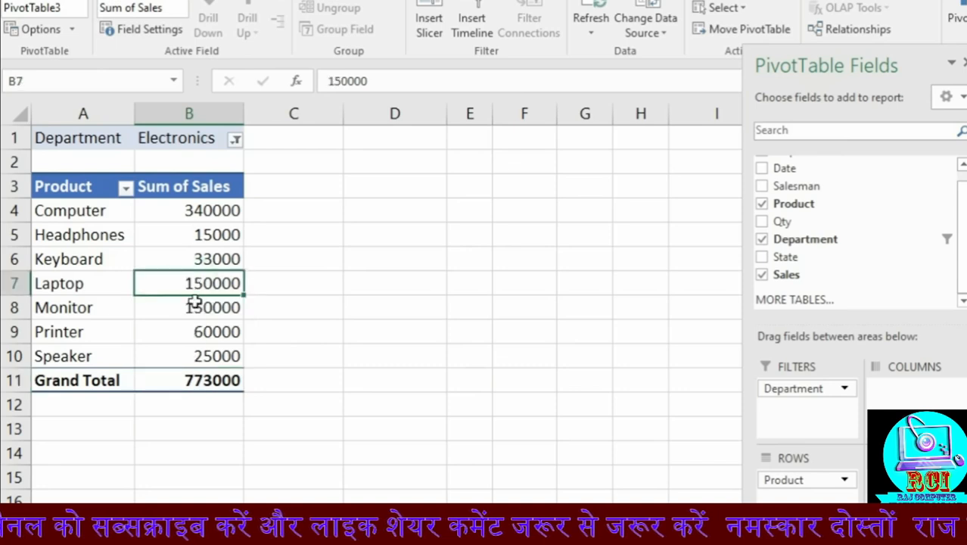
pyautogui.rightClick(195, 293)
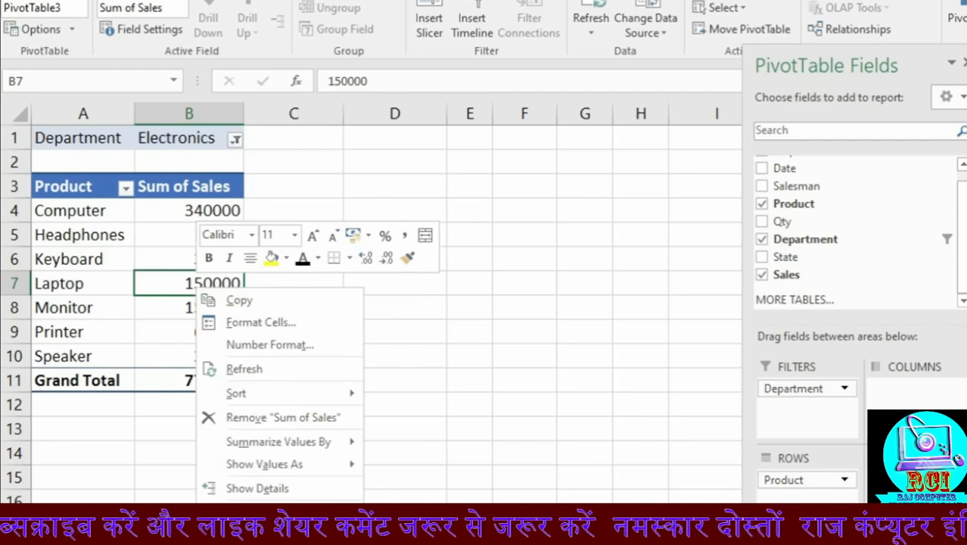
pyautogui.moveTo(261, 465)
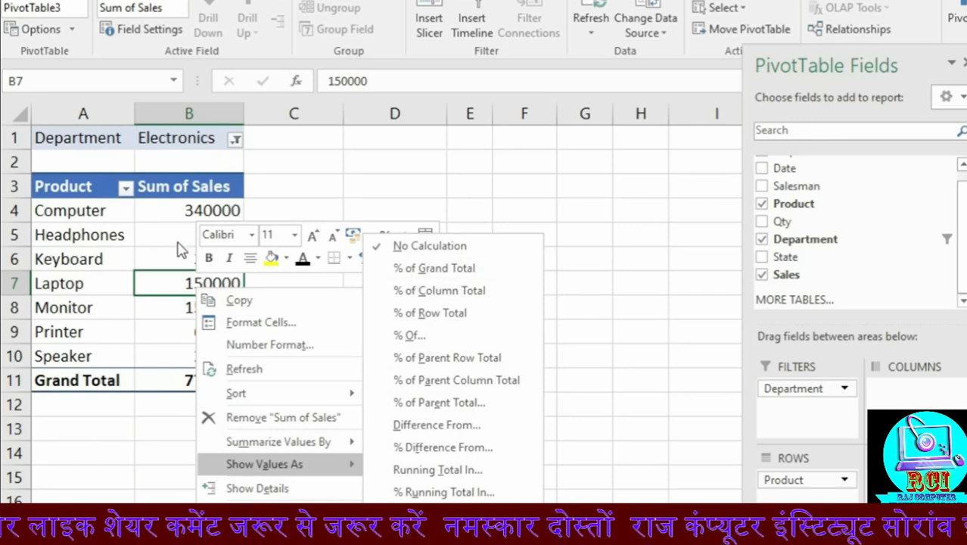
pyautogui.click(424, 268)
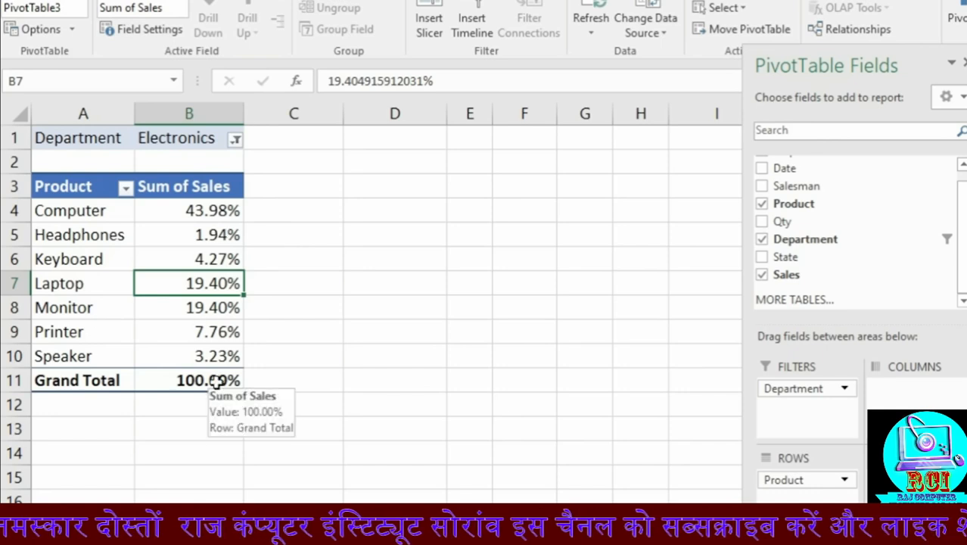
pyautogui.moveTo(194, 212); pyautogui.dragTo(199, 355)
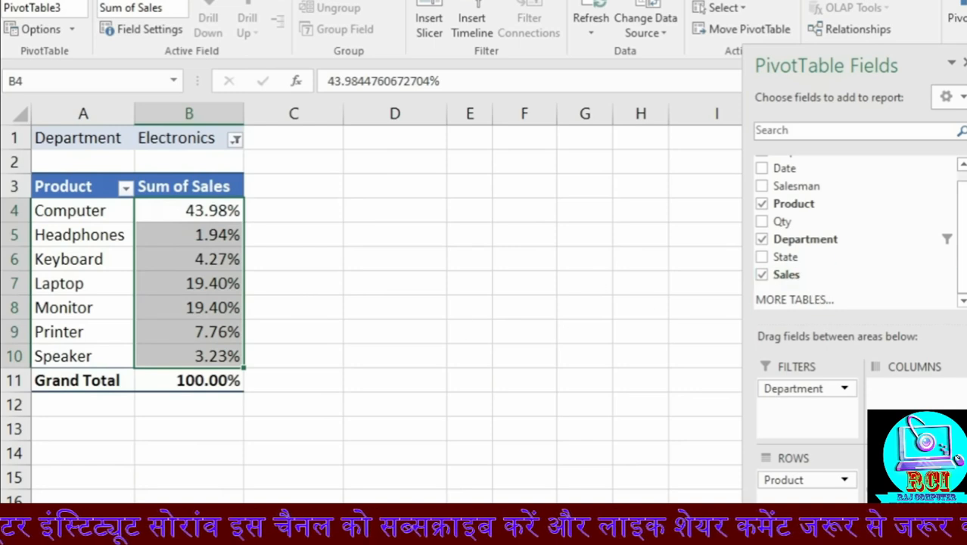
# - Add the Sales field to the values a second time and compare the sales amounts with the percentages
pyautogui.moveTo(788, 275); pyautogui.dragTo(912, 489)
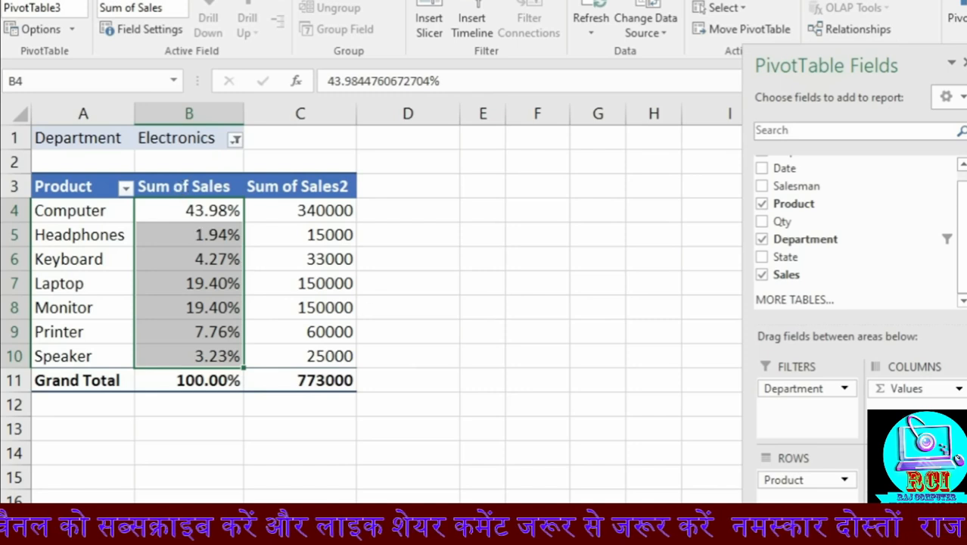
pyautogui.moveTo(337, 212); pyautogui.dragTo(351, 355)
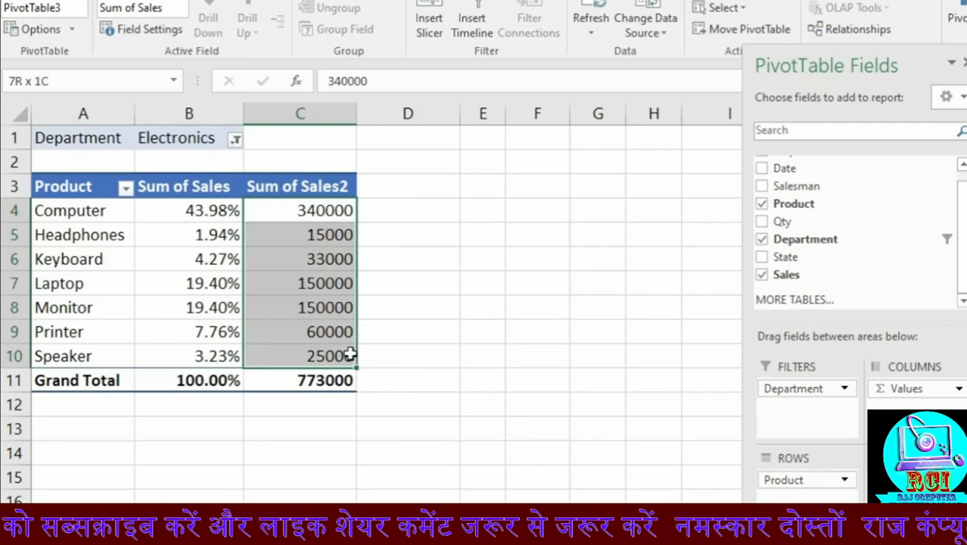
pyautogui.moveTo(209, 214); pyautogui.dragTo(218, 356)
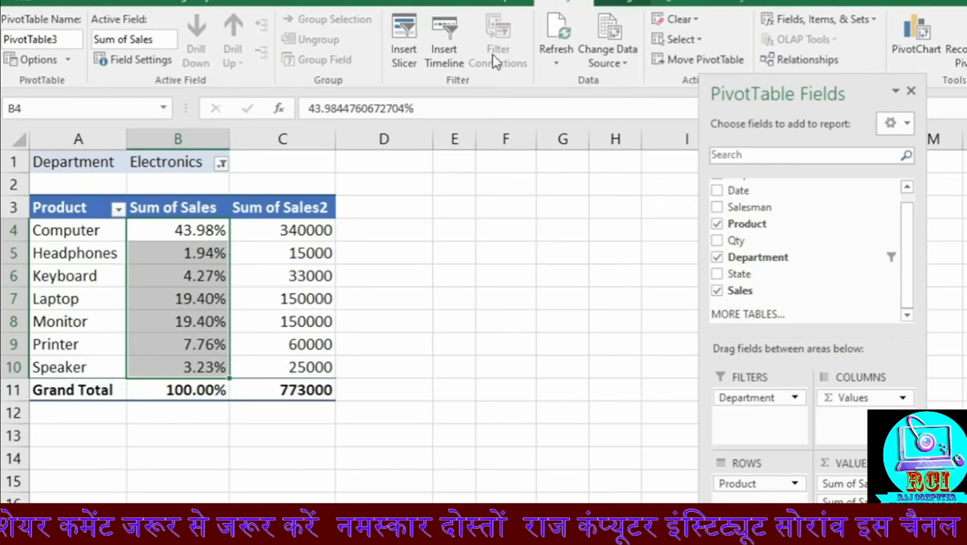
# - Clear the PivotTable again and rebuild it with Product as rows, Department as columns and Sales as values
pyautogui.click(682, 19)
pyautogui.click(695, 39)
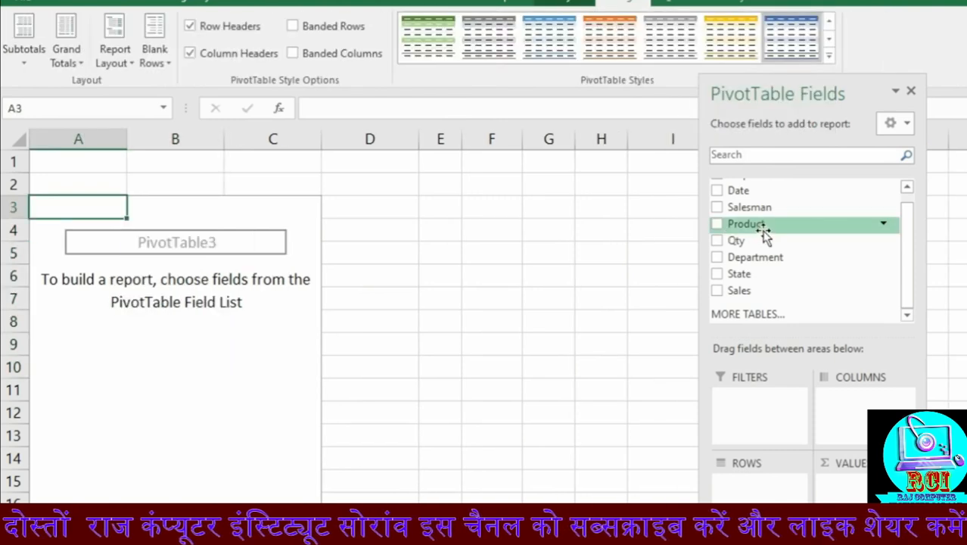
pyautogui.moveTo(760, 227); pyautogui.dragTo(738, 478)
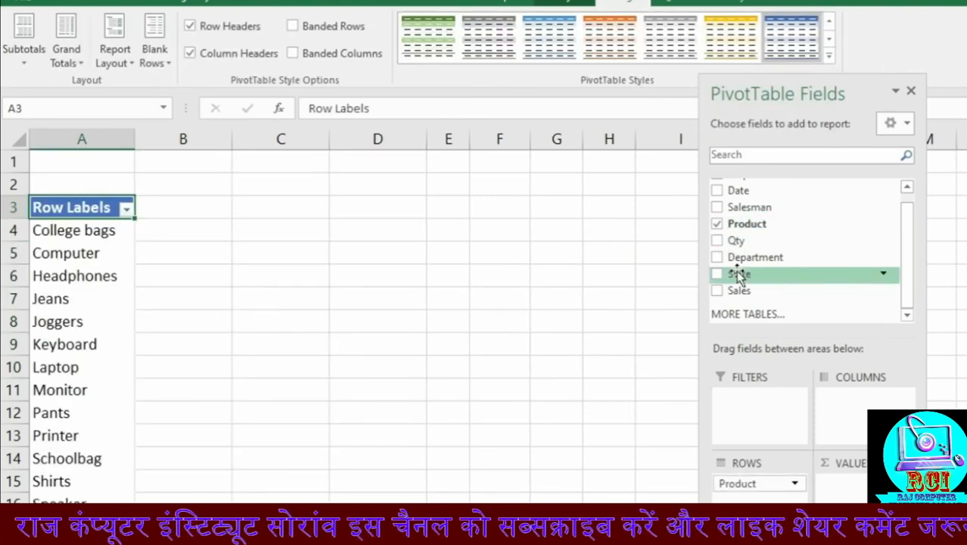
pyautogui.moveTo(761, 257); pyautogui.dragTo(848, 404)
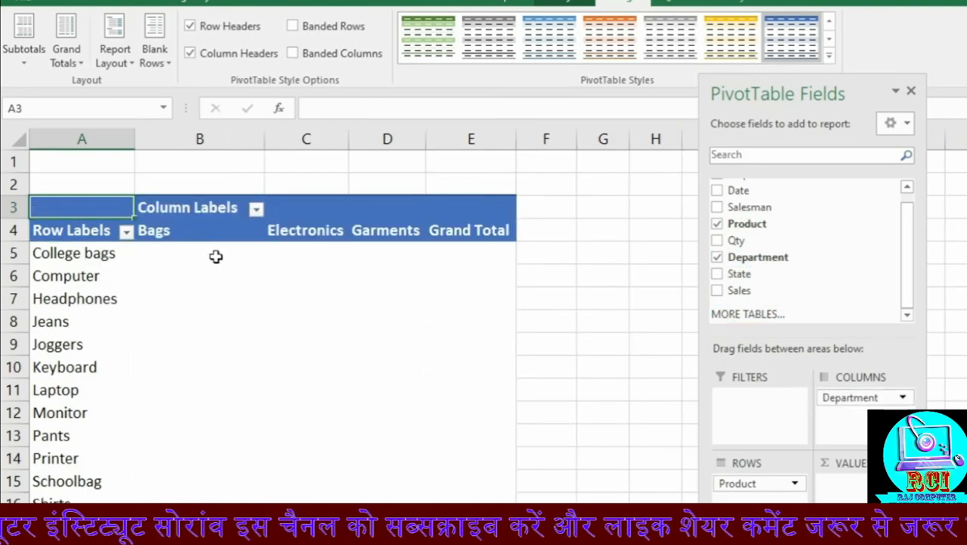
pyautogui.moveTo(754, 289); pyautogui.dragTo(841, 481)
# - Add all borders to the report body from the College bags row down to the grand totals
pyautogui.click(76, 255)
pyautogui.moveTo(76, 255); pyautogui.dragTo(470, 498)
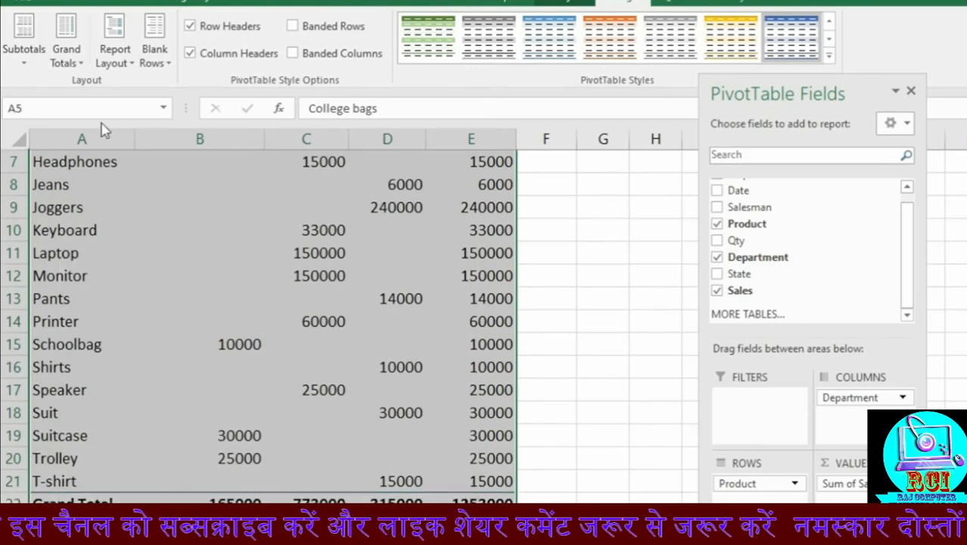
pyautogui.click(67, 2)
pyautogui.click(220, 57)
pyautogui.scroll(2, 238, 256)
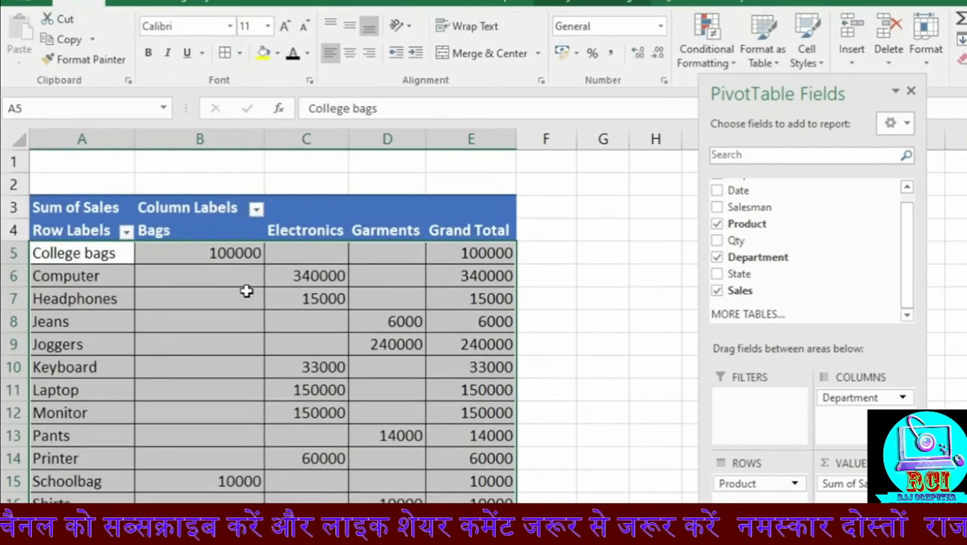
pyautogui.click(226, 280)
# - Check the College bags product's sales value in the Bags department column
pyautogui.click(82, 209)
pyautogui.click(81, 254)
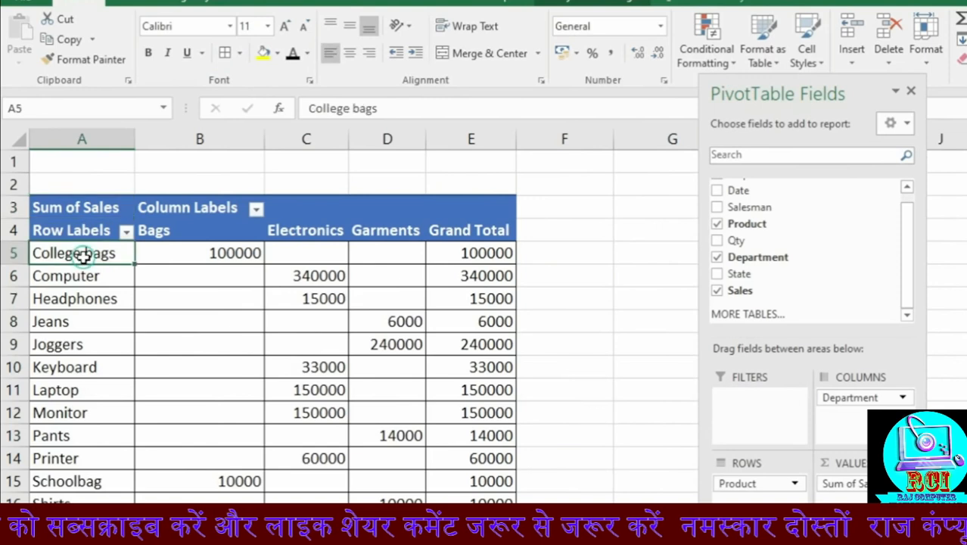
pyautogui.click(187, 257)
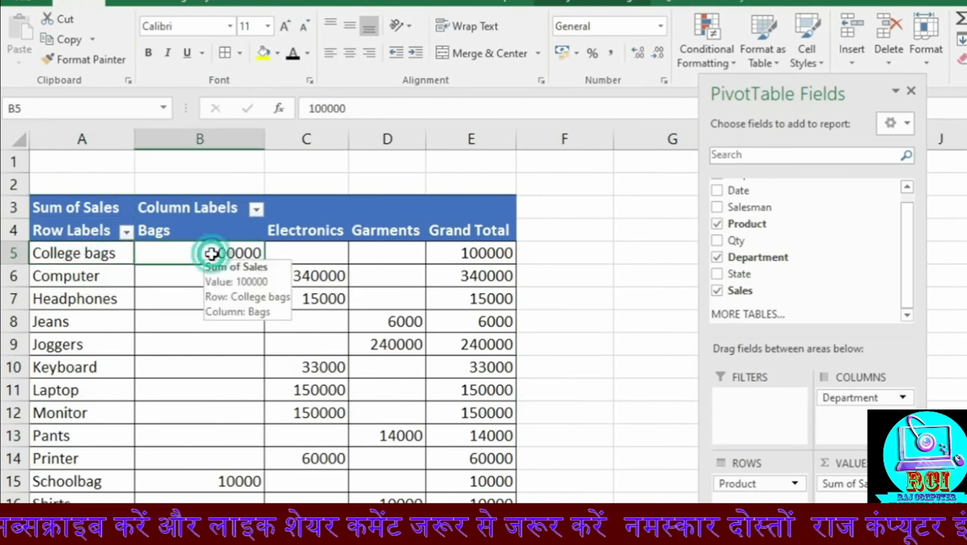
# - Check the blank cells in the College bags row and in the Bags column from Computer down to Printer
pyautogui.click(274, 253)
pyautogui.click(363, 254)
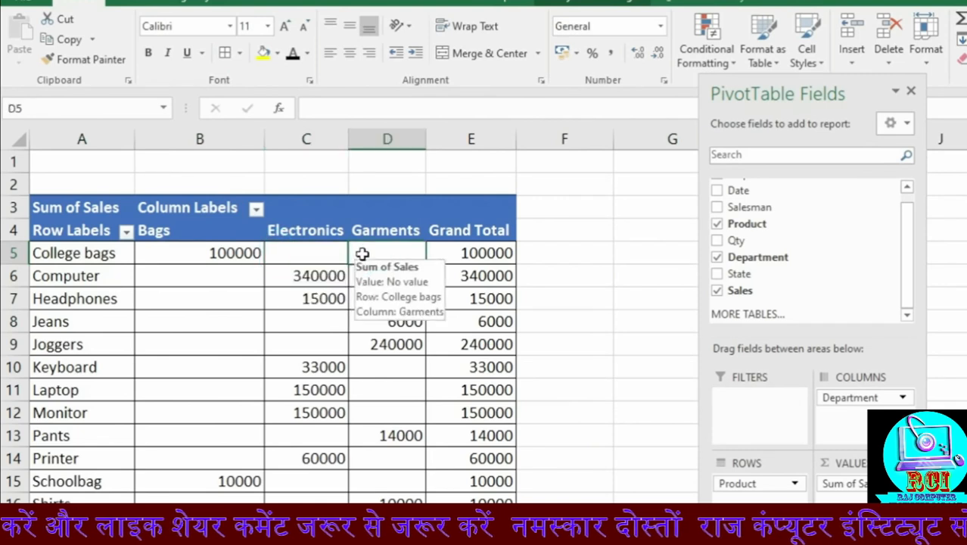
pyautogui.moveTo(210, 281); pyautogui.dragTo(213, 458)
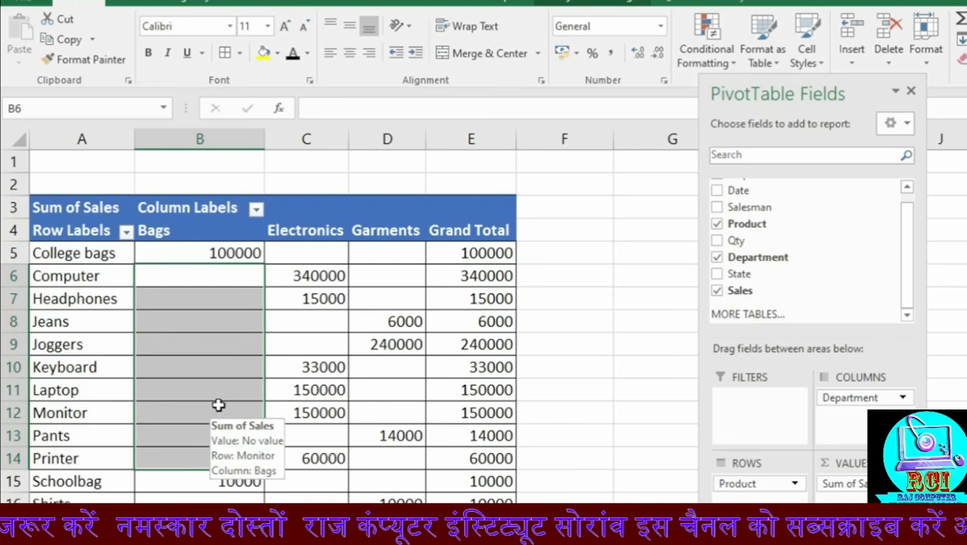
# - Set the PivotTable options to show N/A in empty cells
pyautogui.rightClick(290, 352)
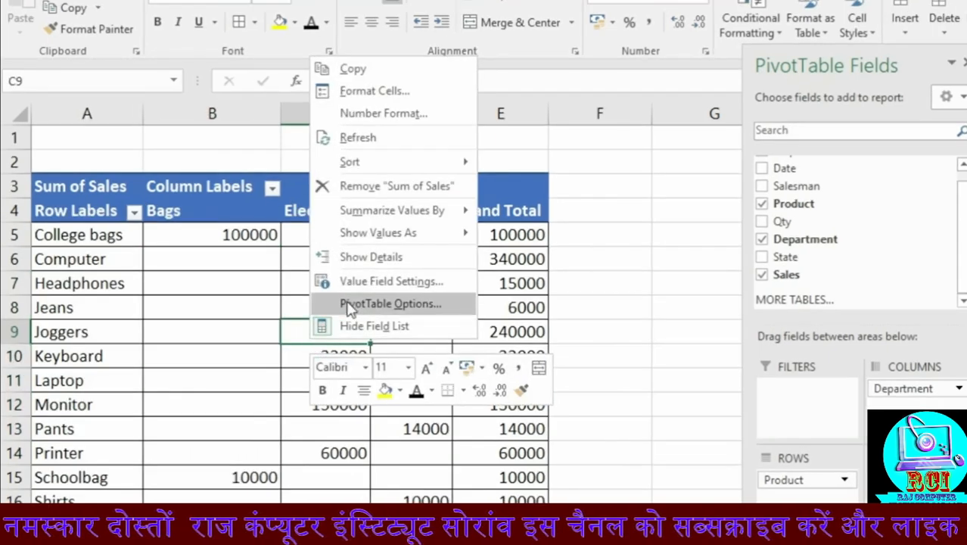
pyautogui.click(402, 304)
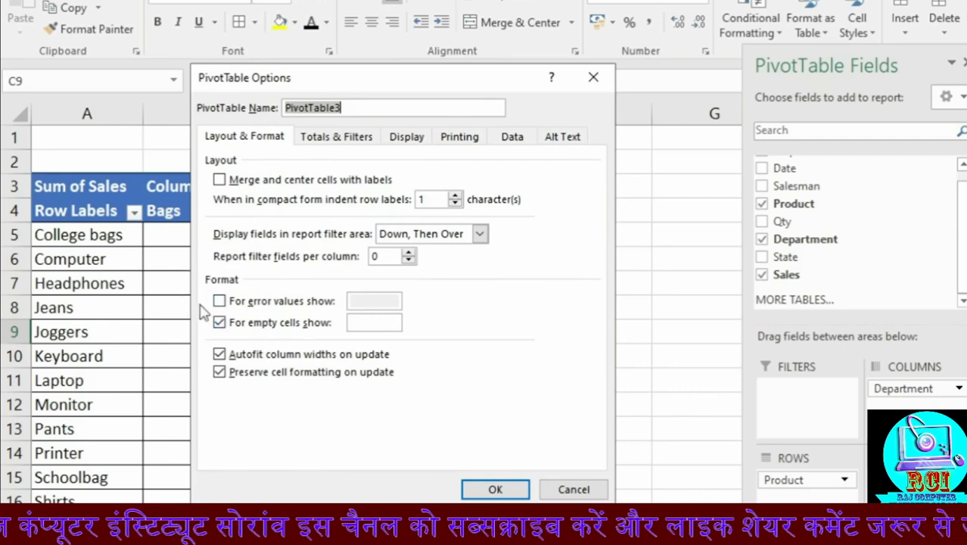
pyautogui.click(365, 326)
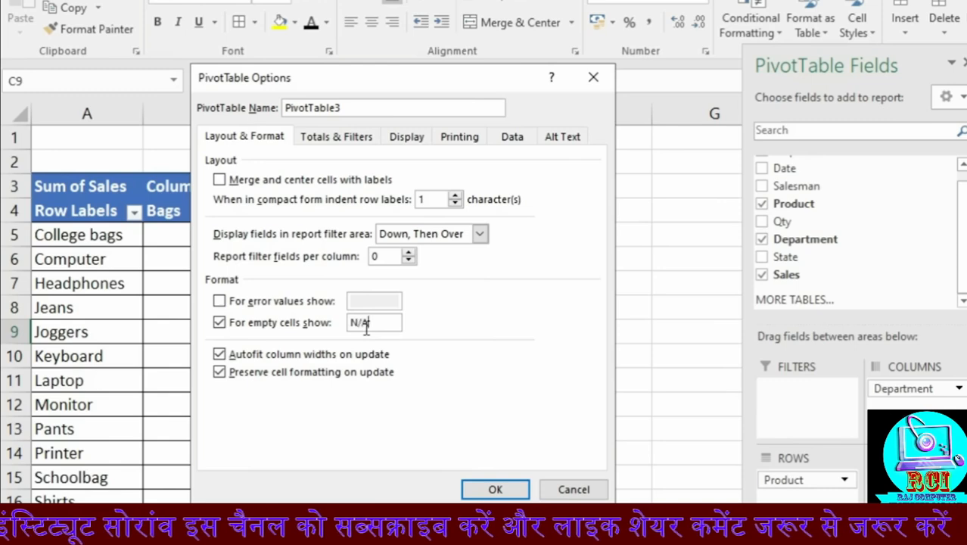
pyautogui.write('N/A')
pyautogui.click(489, 489)
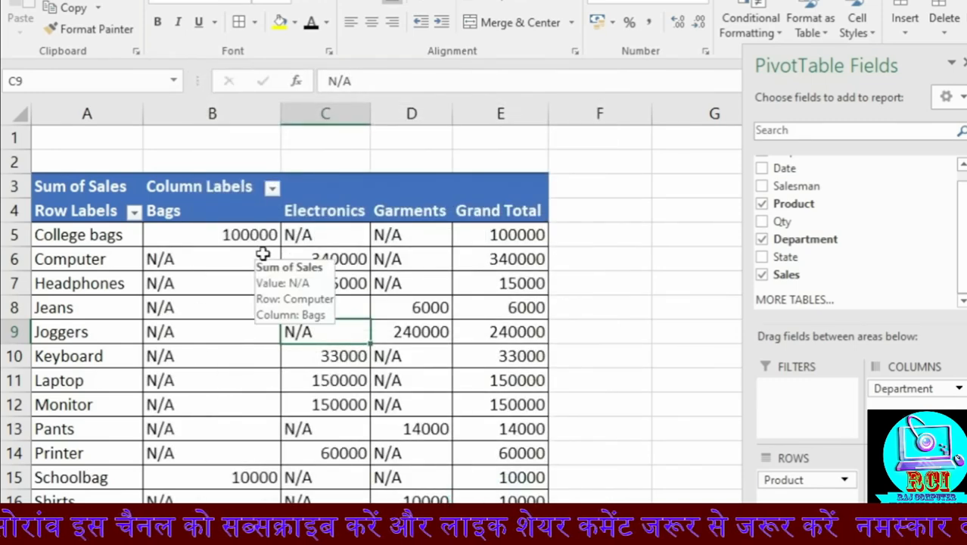
# - Center-align all the report's values from the College bags row down through the grand totals
pyautogui.click(372, 22)
pyautogui.click(182, 237)
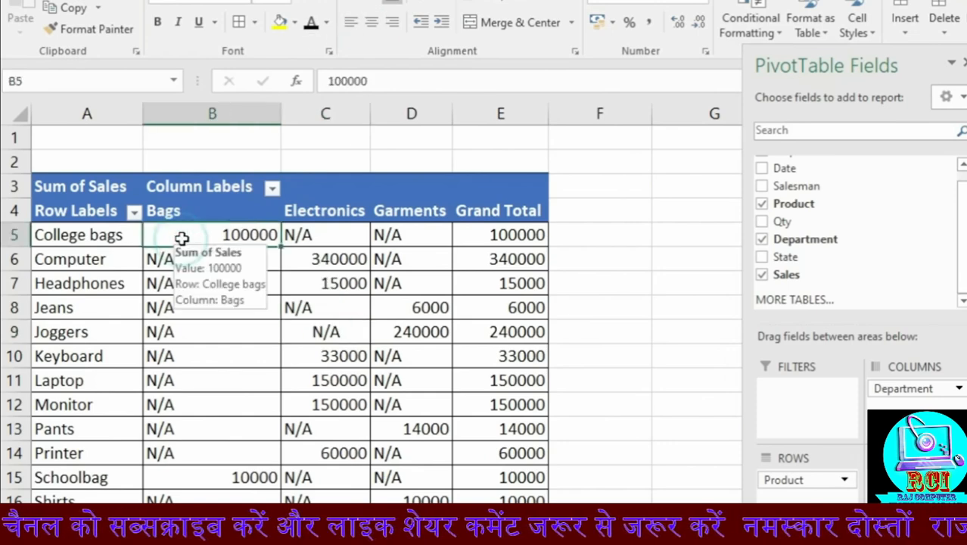
pyautogui.hotkey('ctrl', 'shift', 'End')
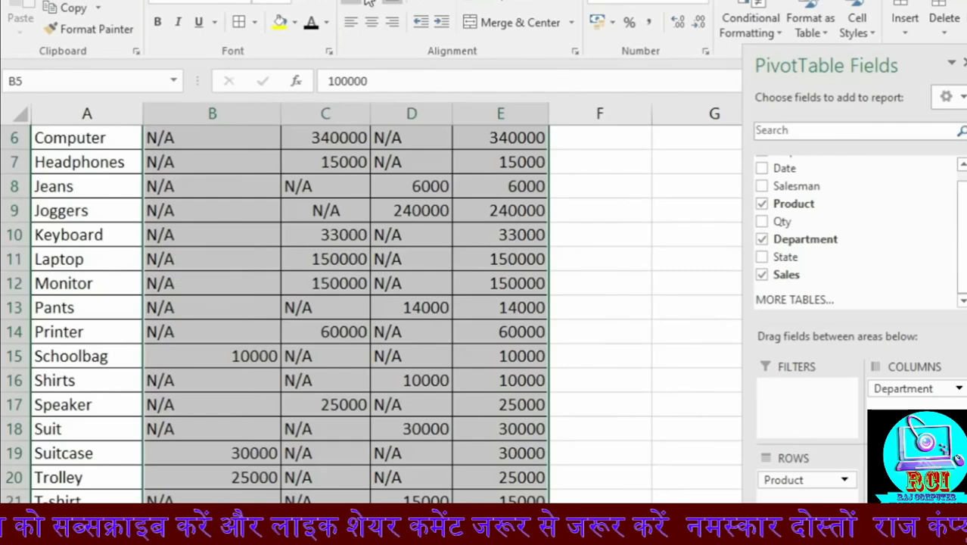
pyautogui.click(371, 22)
pyautogui.scroll(2, 288, 332)
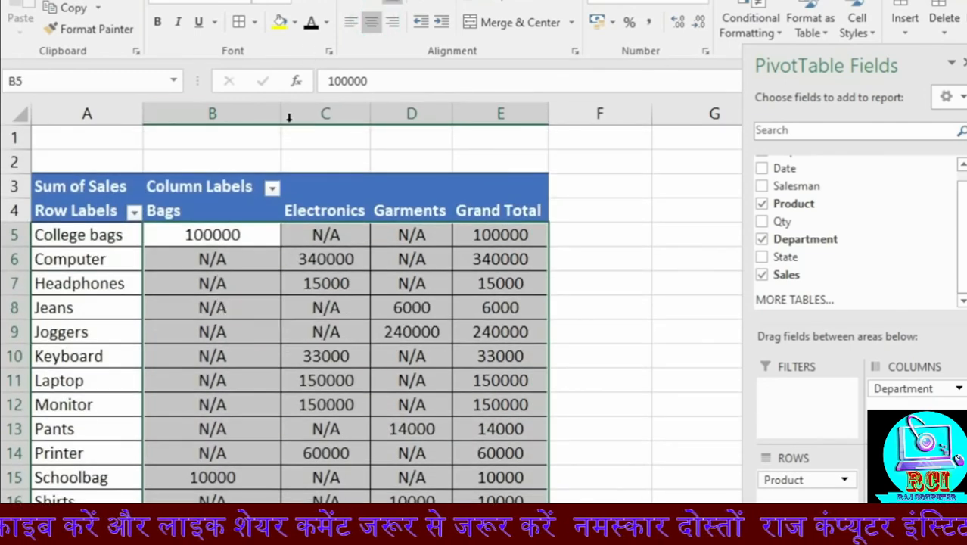
# - Set the PivotTable options to show 0 in empty cells
pyautogui.rightClick(317, 334)
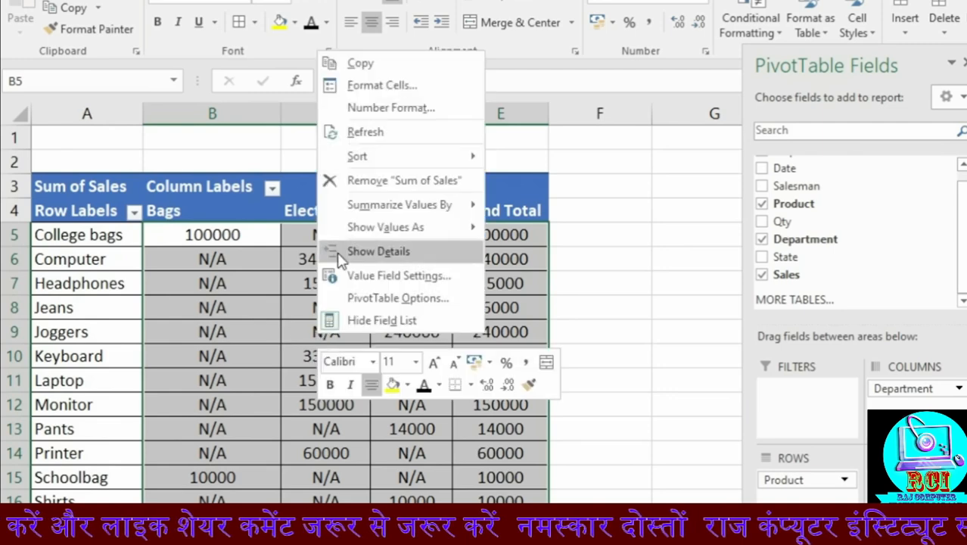
pyautogui.click(344, 298)
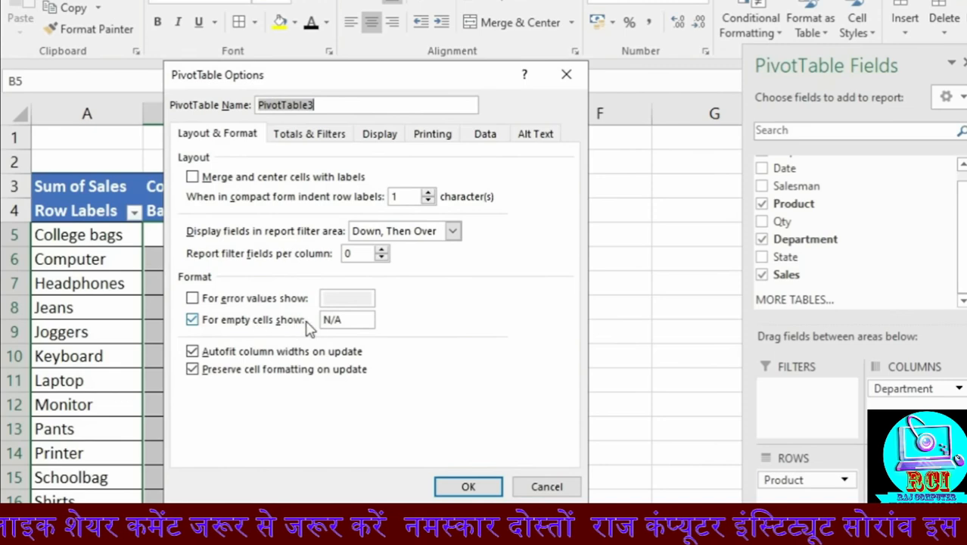
pyautogui.doubleClick(339, 320)
pyautogui.write('0')
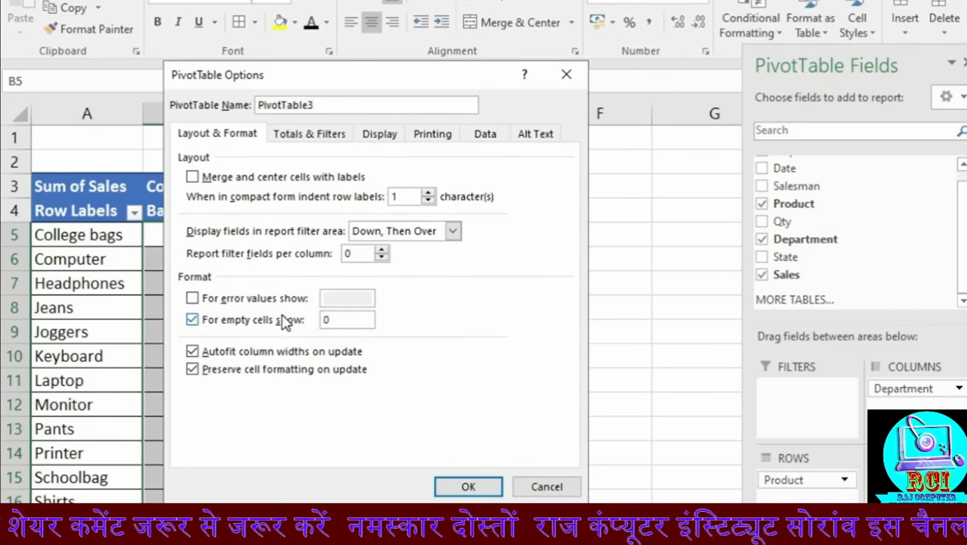
pyautogui.press('Return')
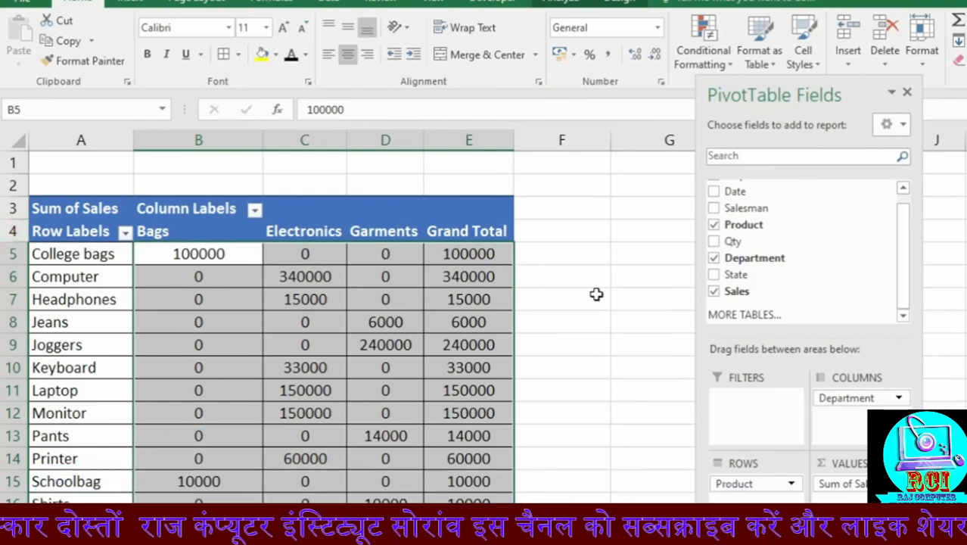
# - Clear the whole PivotTable and rebuild it with Department and Product as nested rows and Sales as values
pyautogui.click(582, 7)
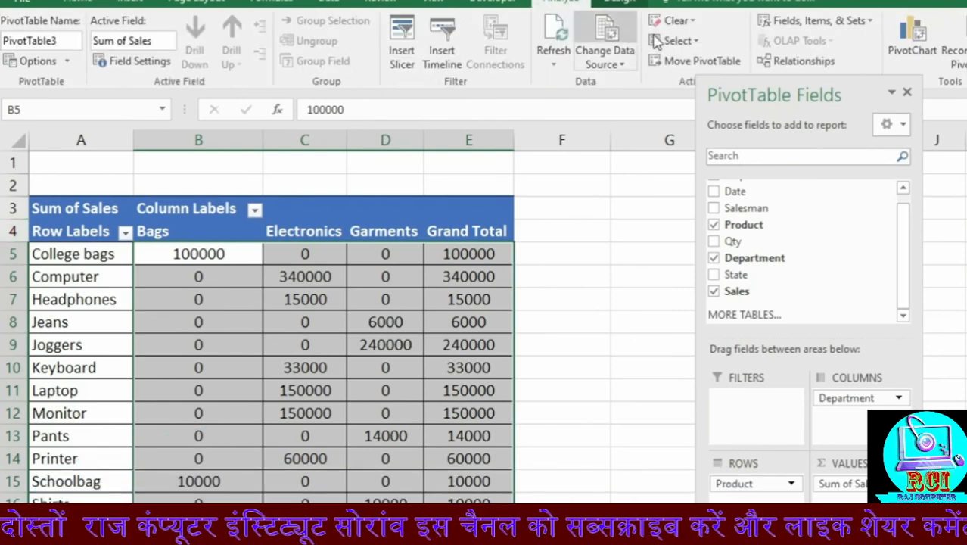
pyautogui.click(677, 23)
pyautogui.click(689, 43)
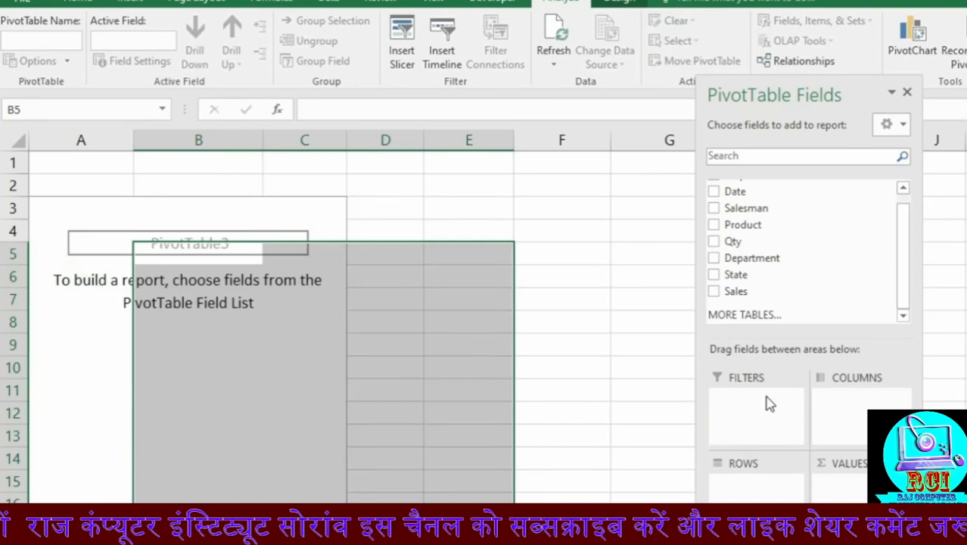
pyautogui.moveTo(741, 260); pyautogui.dragTo(749, 479)
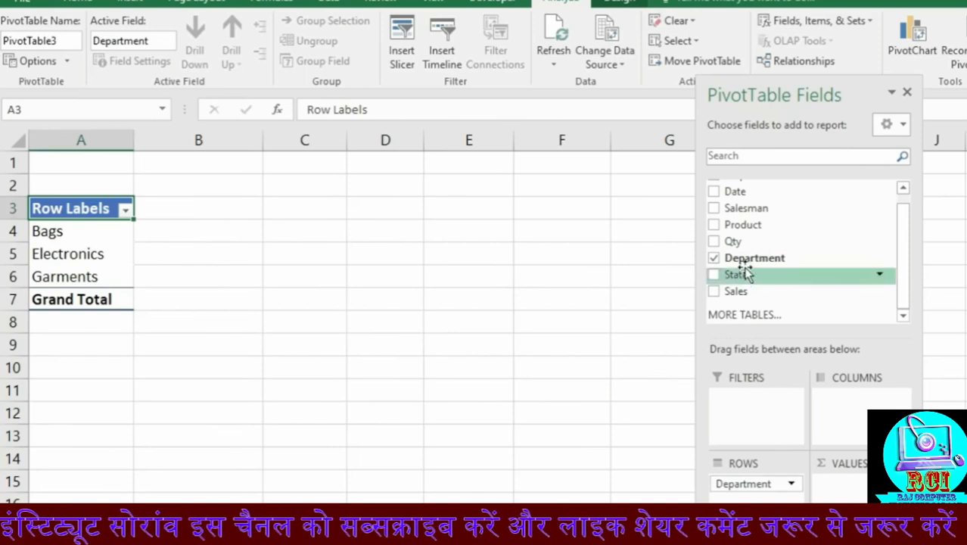
pyautogui.moveTo(743, 224); pyautogui.dragTo(763, 501)
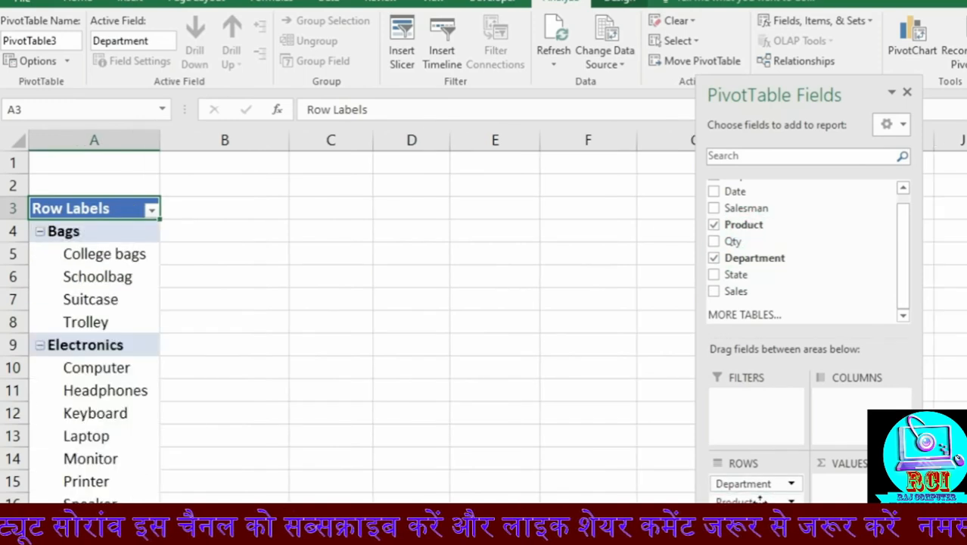
pyautogui.moveTo(734, 290); pyautogui.dragTo(844, 473)
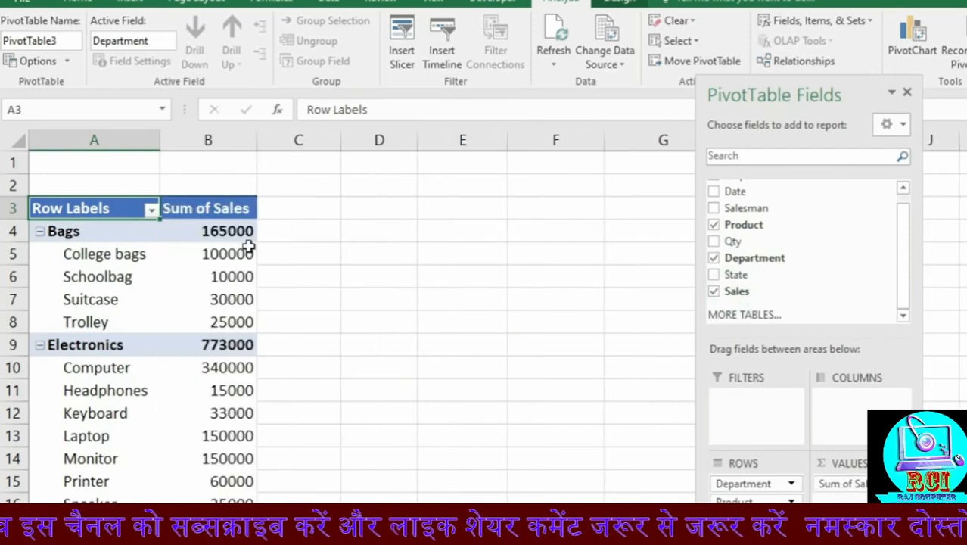
# - Switch the report layout to Tabular Form
pyautogui.click(621, 6)
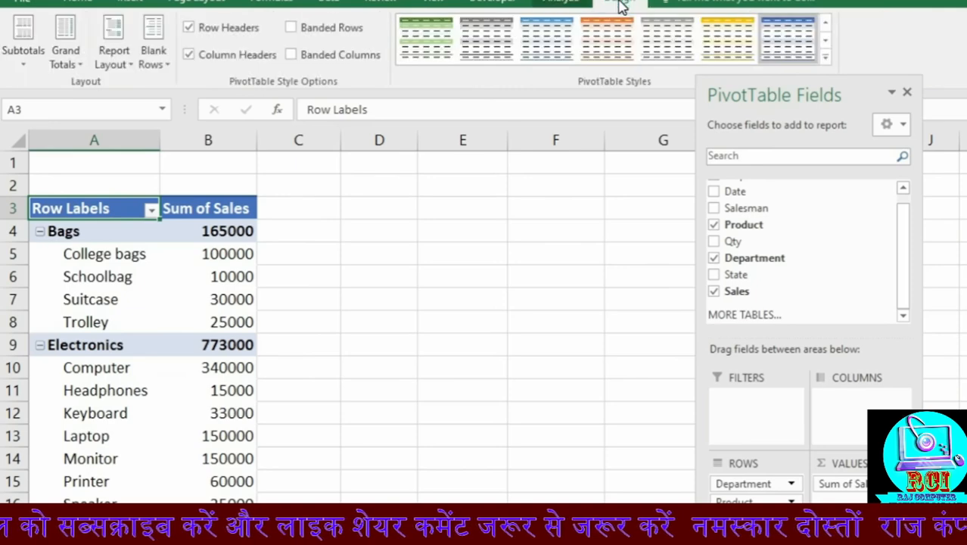
pyautogui.click(114, 58)
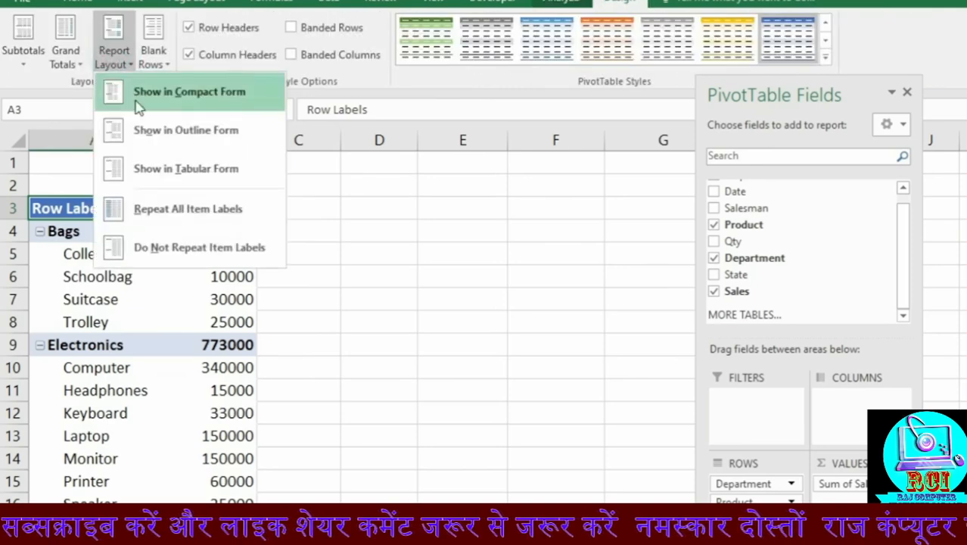
pyautogui.click(176, 174)
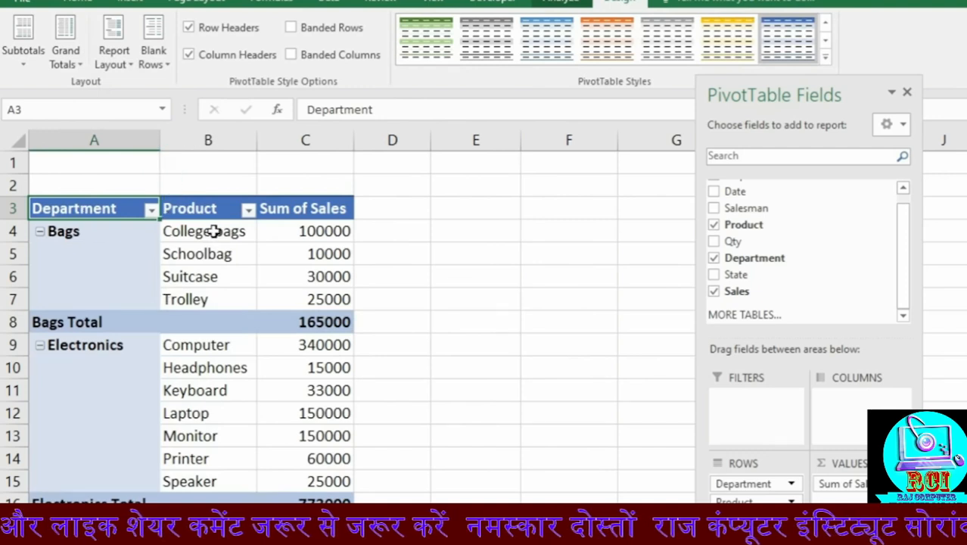
# - Review the Bags products and their sales, and look through the whole tabular report down to the grand total
pyautogui.moveTo(206, 230); pyautogui.dragTo(217, 310)
pyautogui.moveTo(301, 231); pyautogui.dragTo(310, 300)
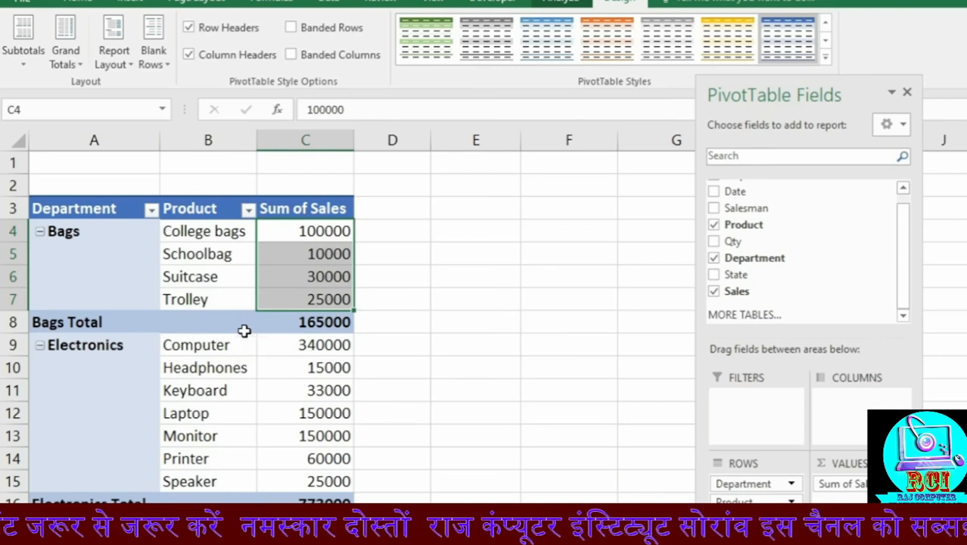
pyautogui.scroll(-1, 244, 331)
pyautogui.scroll(1, 243, 331)
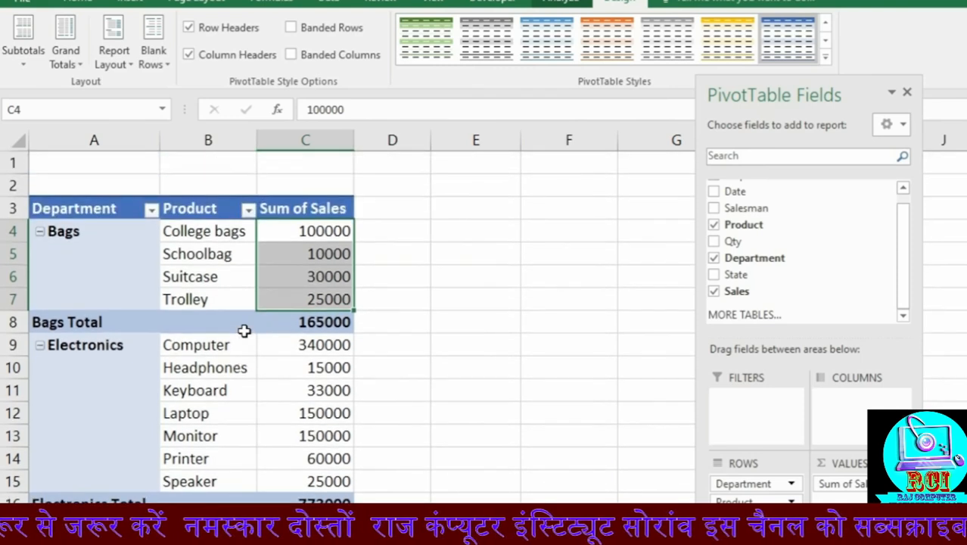
pyautogui.moveTo(99, 209); pyautogui.dragTo(333, 501)
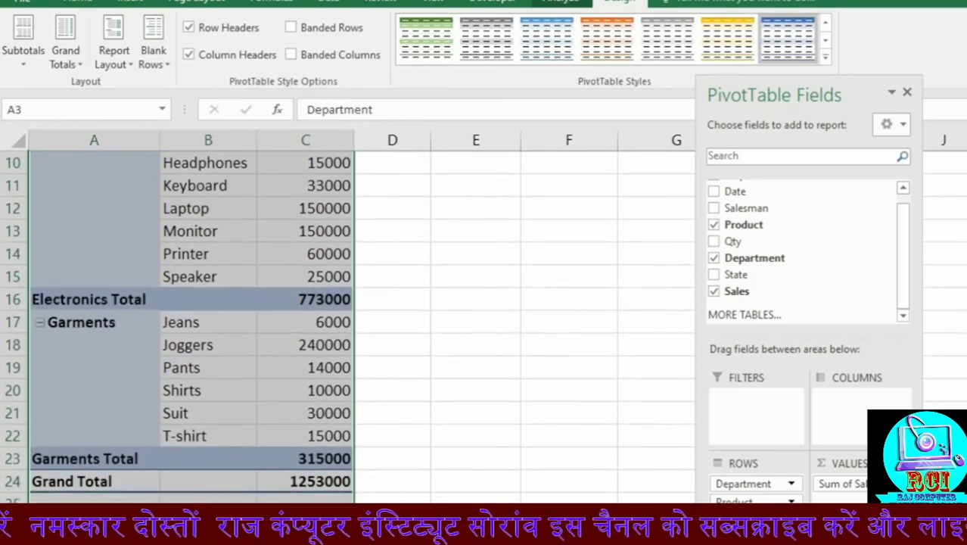
pyautogui.click(208, 484)
pyautogui.scroll(3, 424, 459)
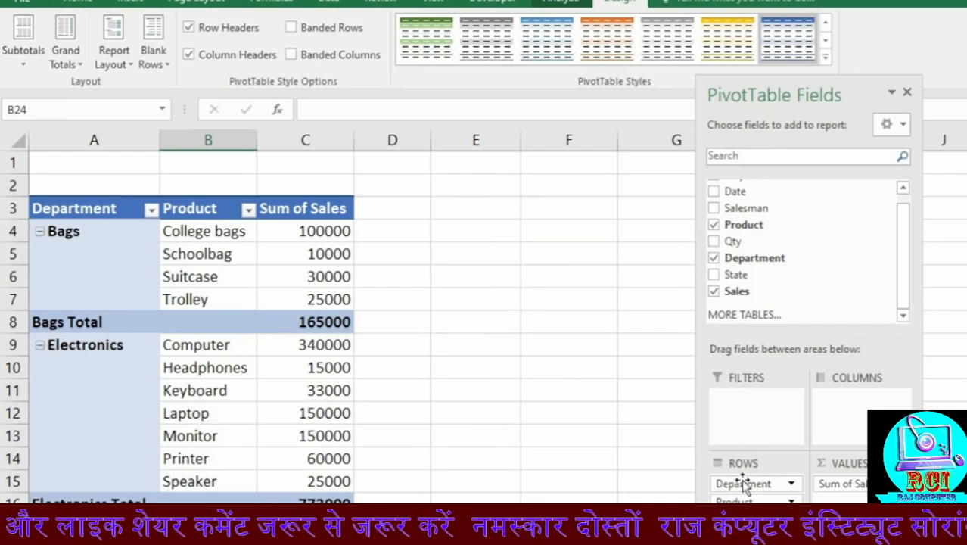
# - Remove the Product field from the rows, leaving Sales summarized by Department only
pyautogui.moveTo(755, 500); pyautogui.dragTo(784, 315)
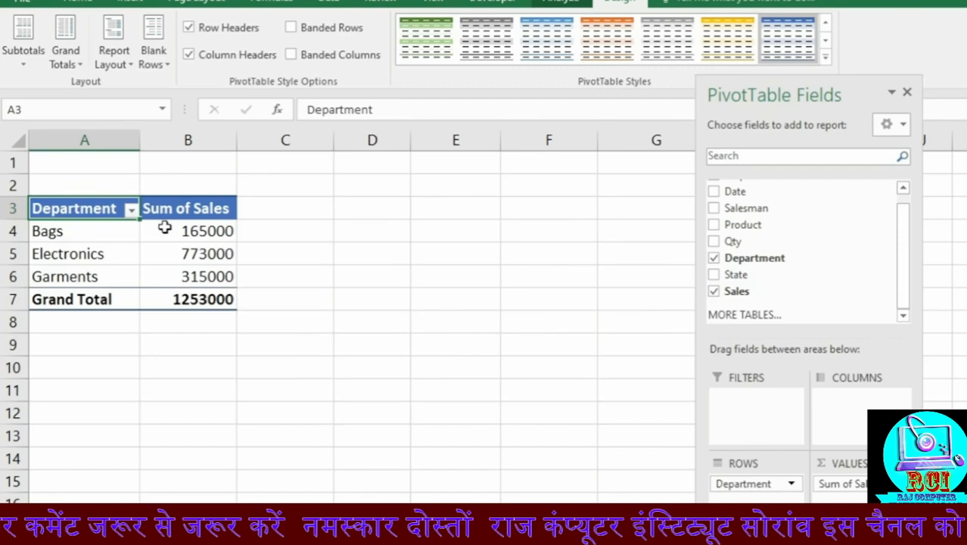
pyautogui.moveTo(165, 231)
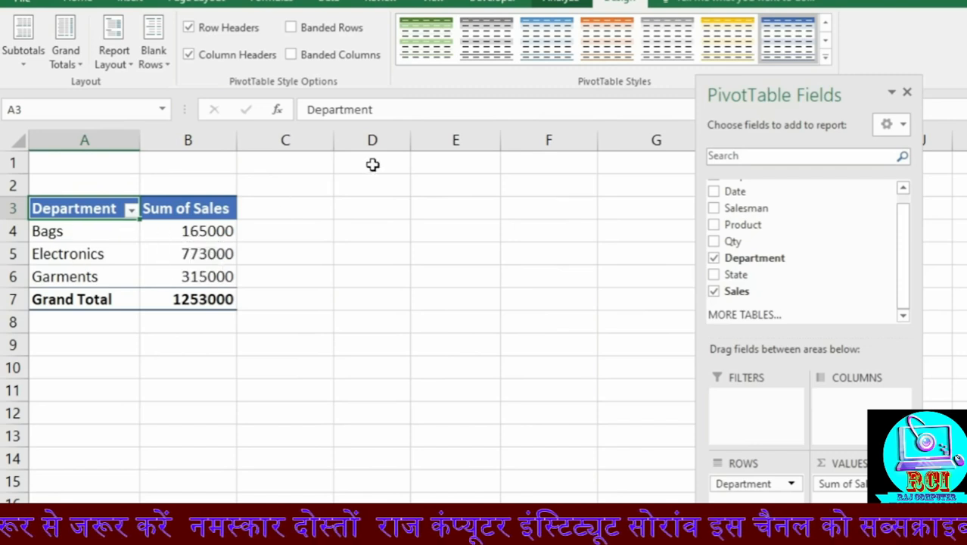
pyautogui.click(163, 277)
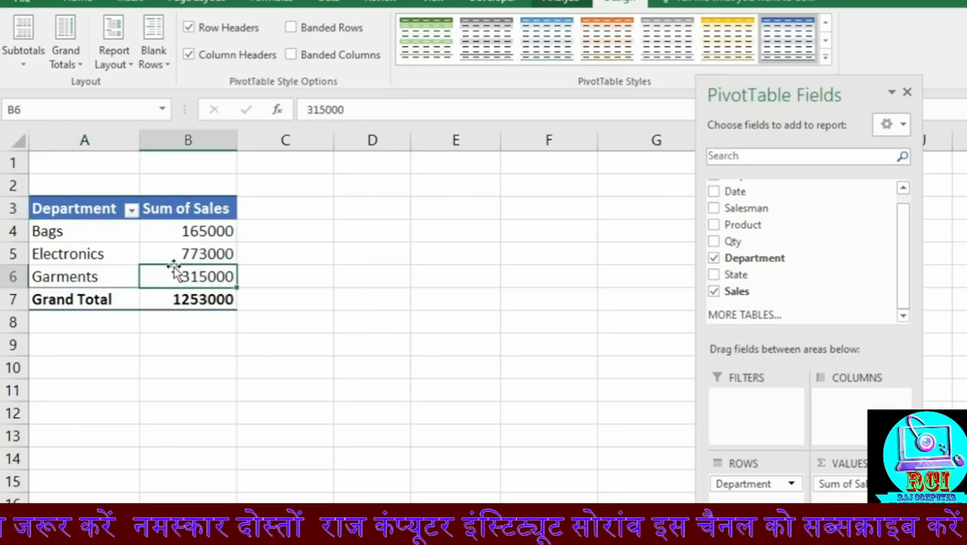
# - Insert a 3-D Clustered Column PivotChart of the department sales and move the chart fields pane clear of it
pyautogui.click(566, 3)
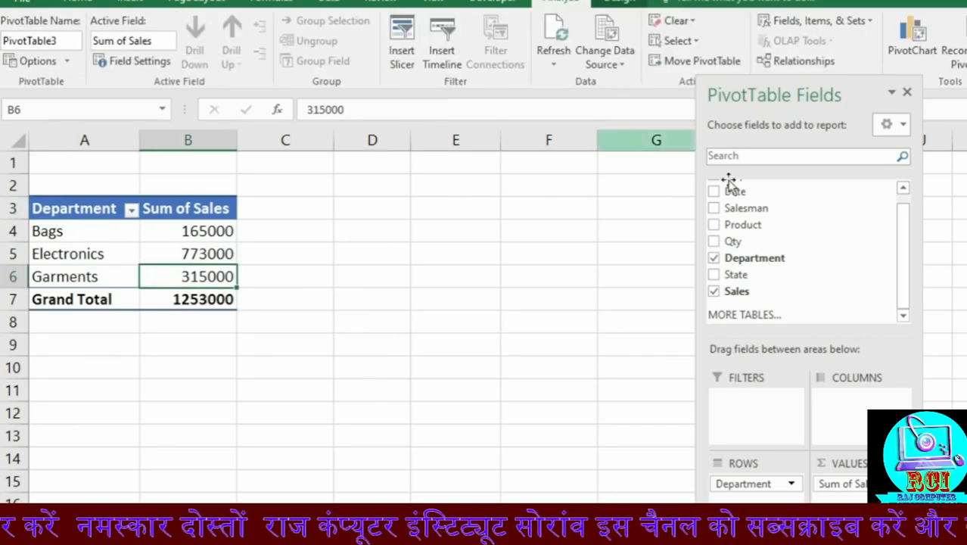
pyautogui.click(913, 52)
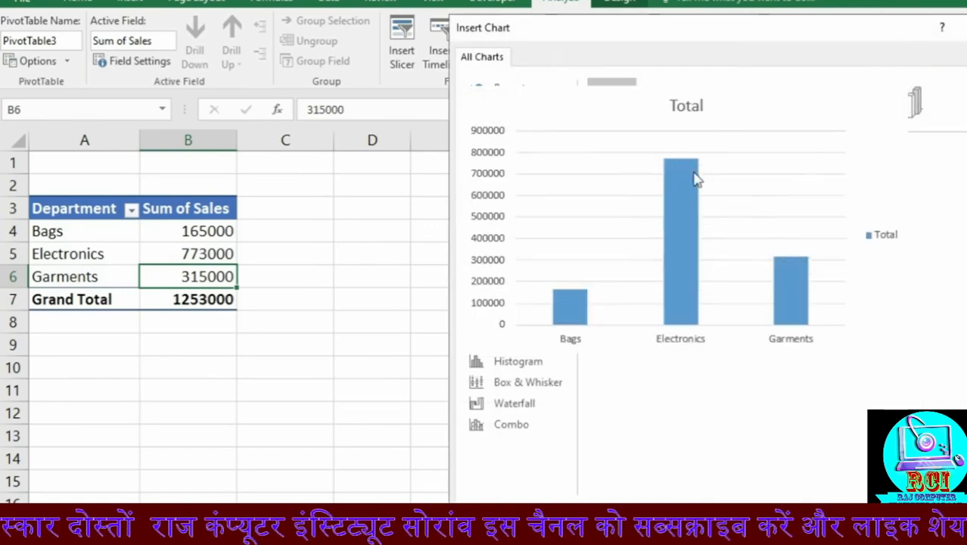
pyautogui.click(761, 102)
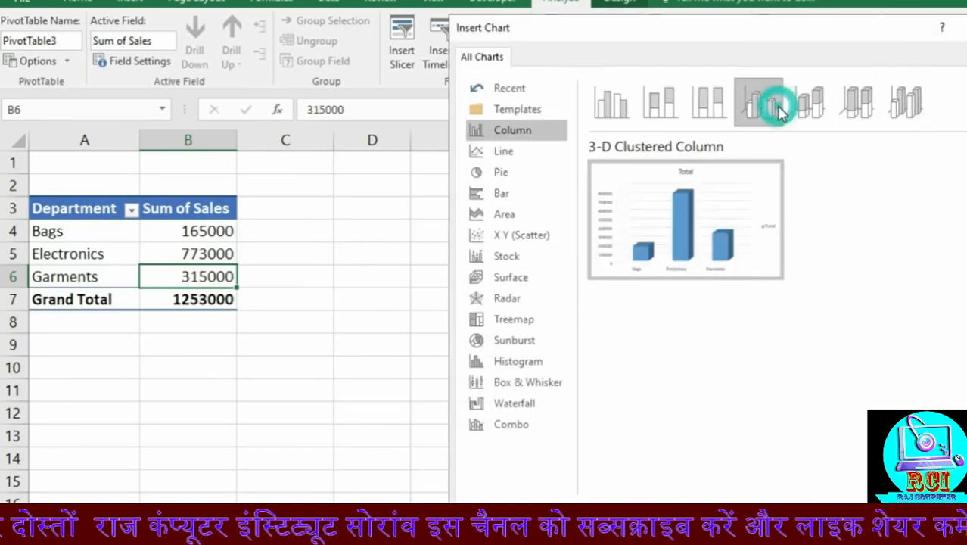
pyautogui.press('Return')
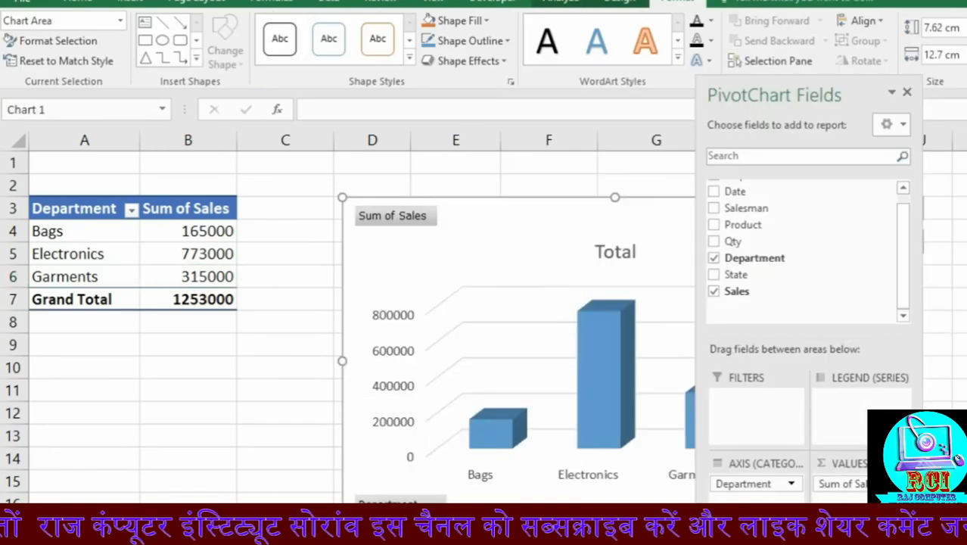
pyautogui.moveTo(791, 96); pyautogui.dragTo(958, 106)
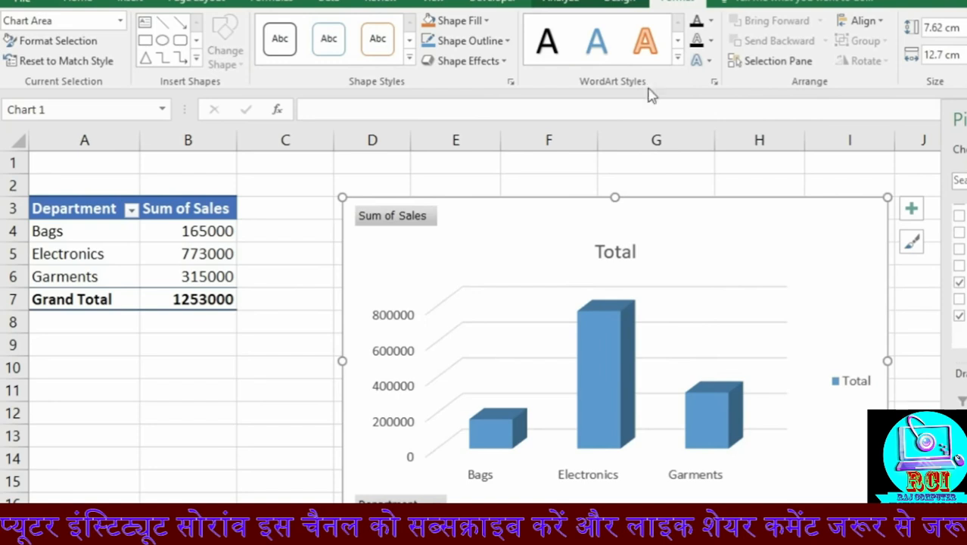
# - Try the dark-background chart style on the PivotChart, and apply the light style with transparent outlined columns and data labels instead
pyautogui.click(633, 4)
pyautogui.click(572, 46)
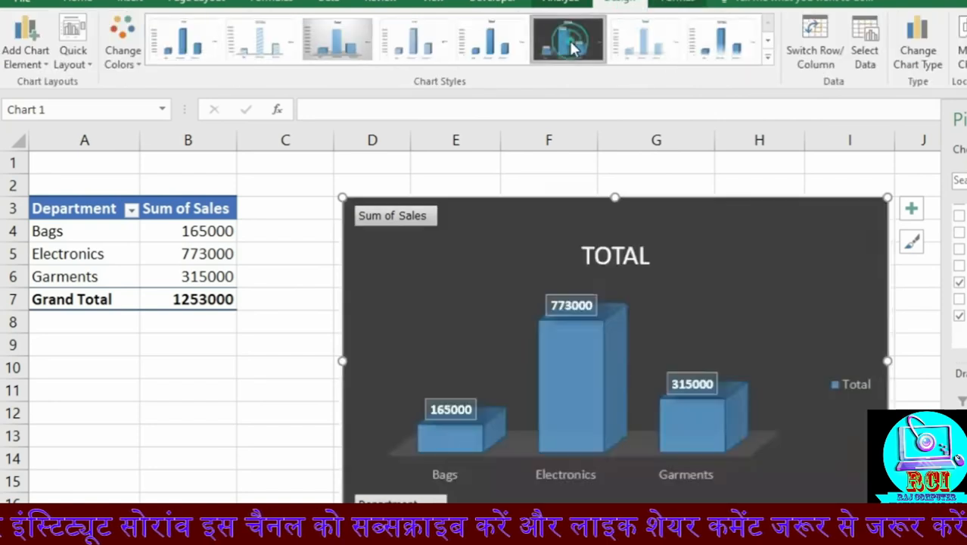
pyautogui.click(642, 59)
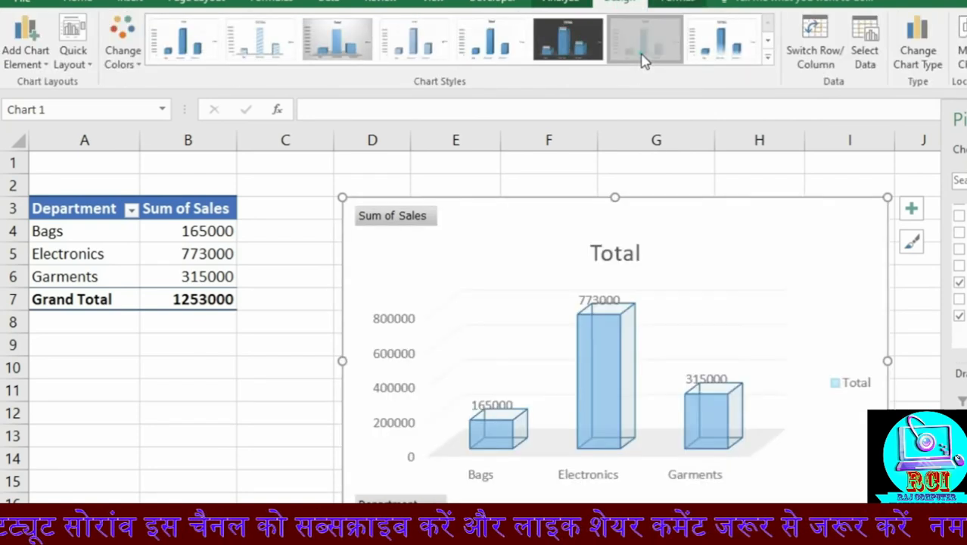
# - Try the faded gradient-column style on the PivotChart, and delete the chart and clear all fields from the PivotTable
pyautogui.click(719, 38)
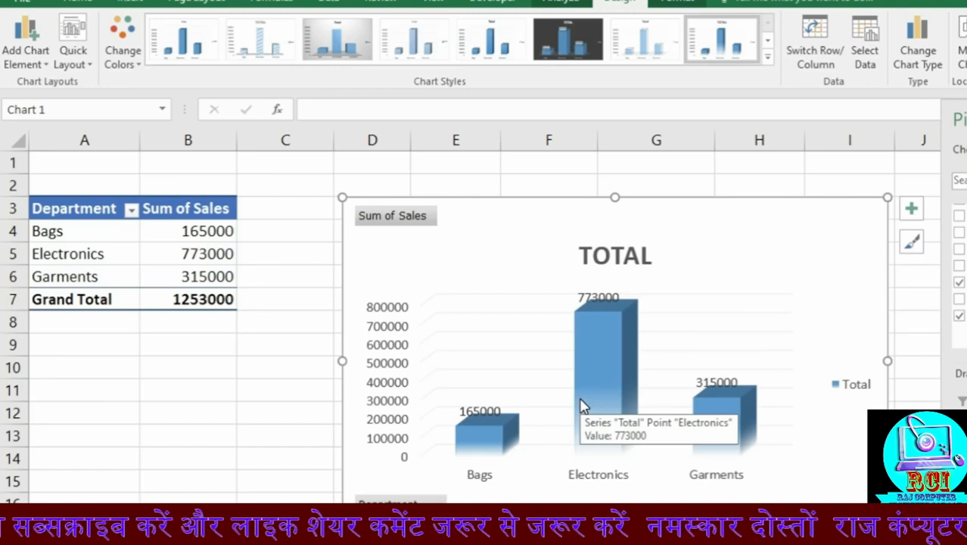
pyautogui.press('Delete')
pyautogui.click(674, 21)
pyautogui.click(697, 47)
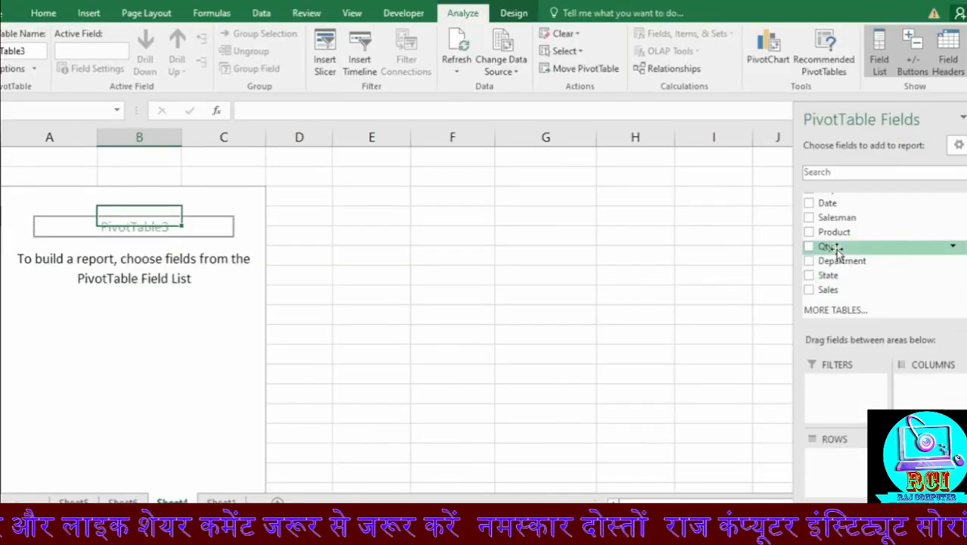
# - Build a report with Product in the rows, Sales as summed values and Department as the report filter
pyautogui.moveTo(832, 232); pyautogui.dragTo(831, 458)
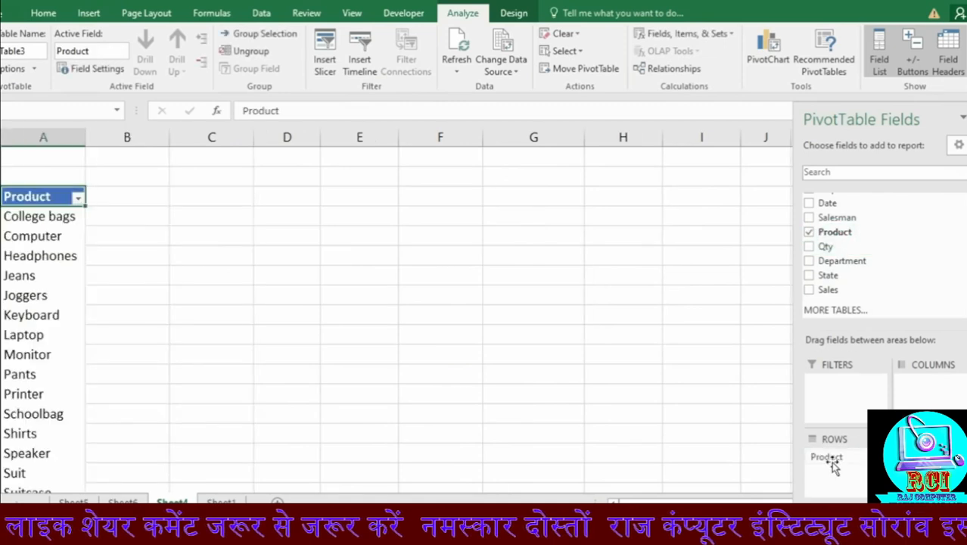
pyautogui.moveTo(833, 290); pyautogui.dragTo(927, 469)
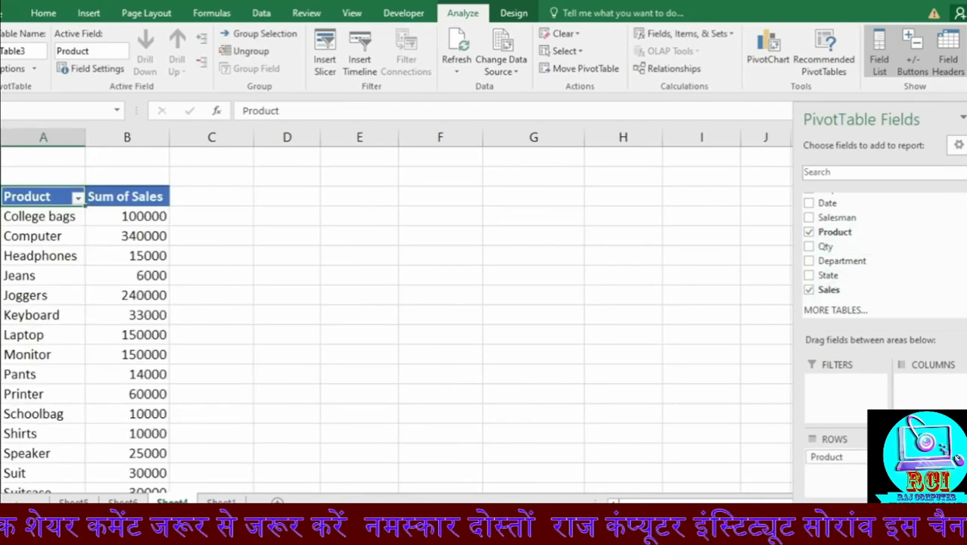
pyautogui.moveTo(862, 265); pyautogui.dragTo(846, 387)
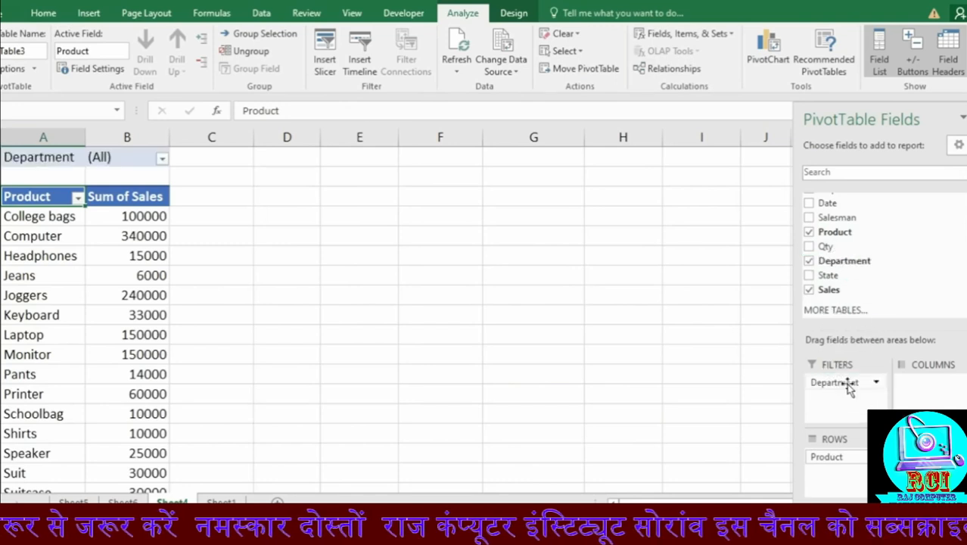
# - Filter the product sales report to the Electronics department
pyautogui.click(161, 158)
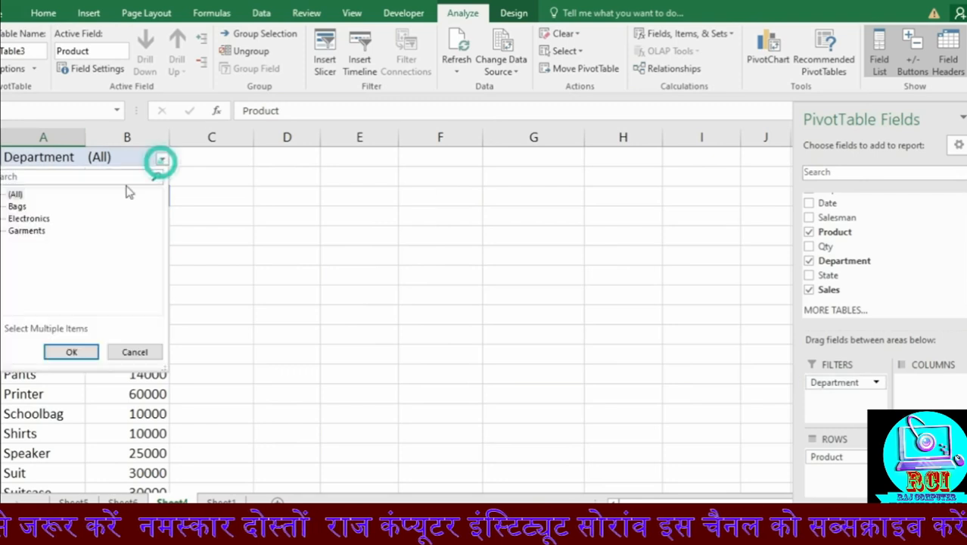
pyautogui.click(29, 218)
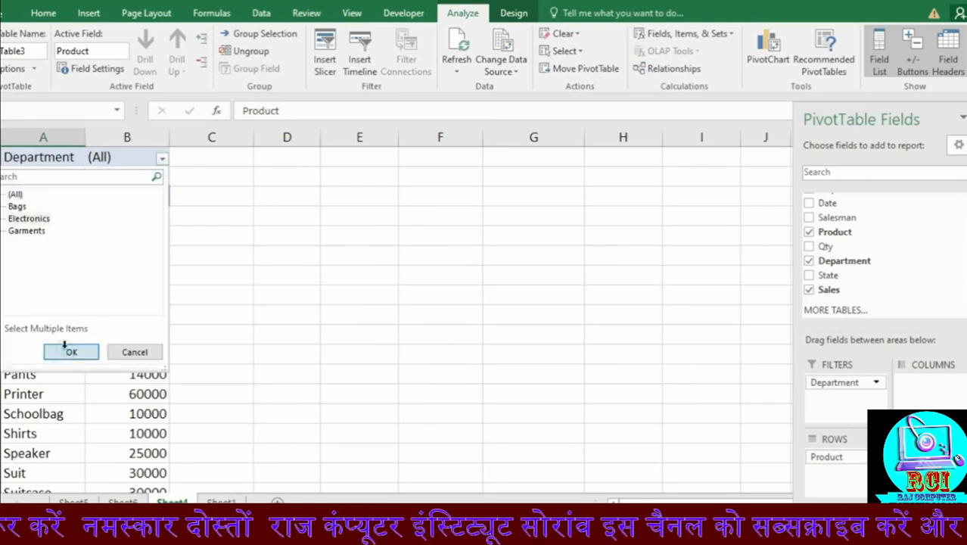
pyautogui.click(70, 351)
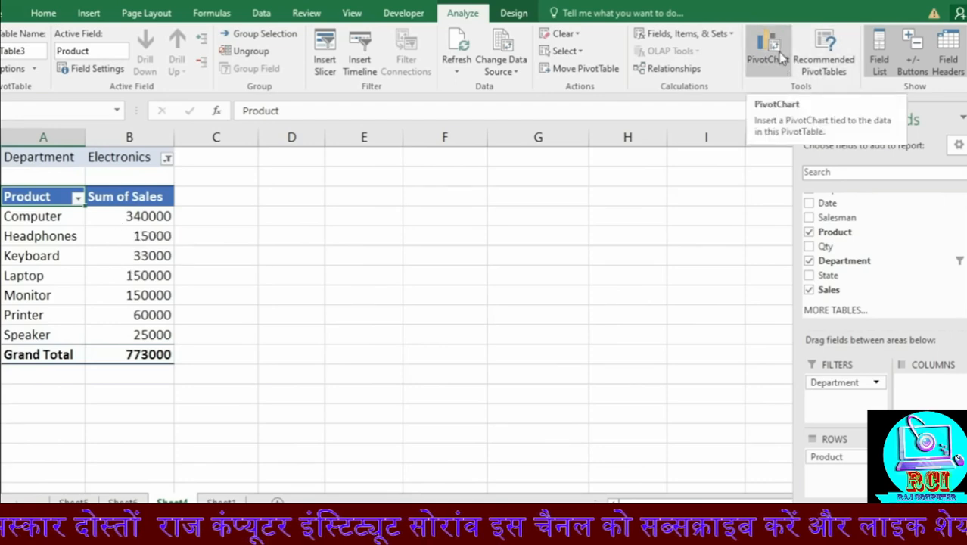
# - Insert a 3-D Clustered Column PivotChart of the Electronics product sales beside the PivotTable
pyautogui.click(780, 60)
pyautogui.click(635, 104)
pyautogui.click(732, 470)
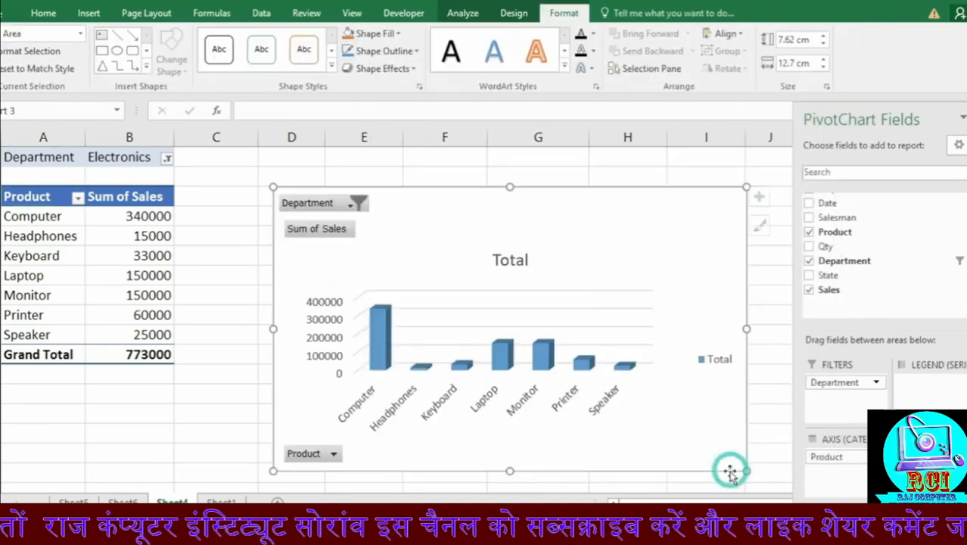
pyautogui.click(459, 219)
# - Apply the chart style with faded gradient columns, a bold uppercase title and data labels to the PivotChart
pyautogui.click(514, 12)
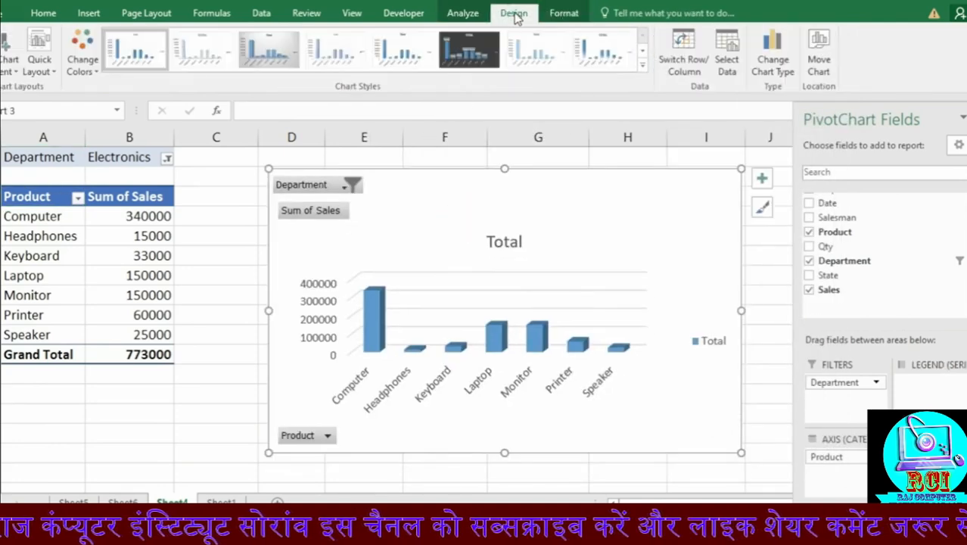
pyautogui.click(587, 60)
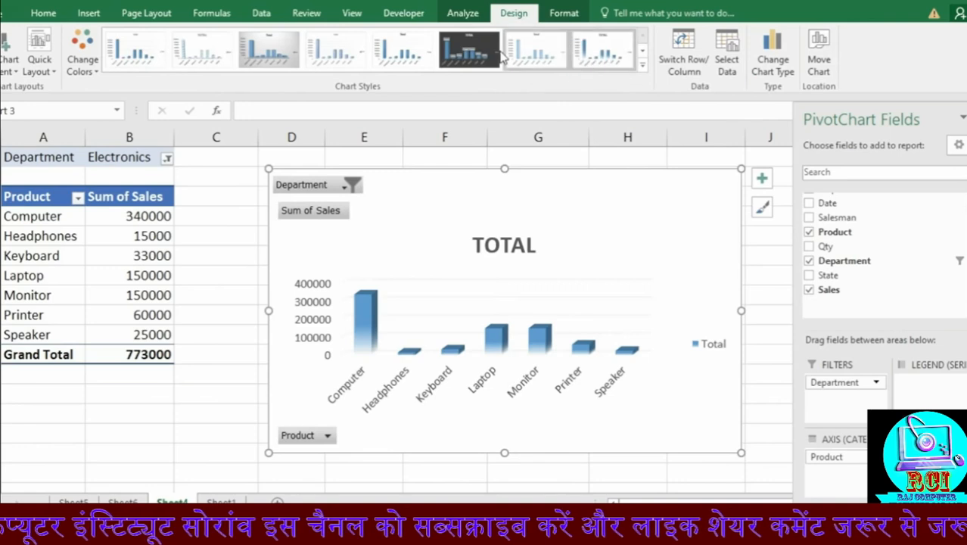
pyautogui.click(609, 42)
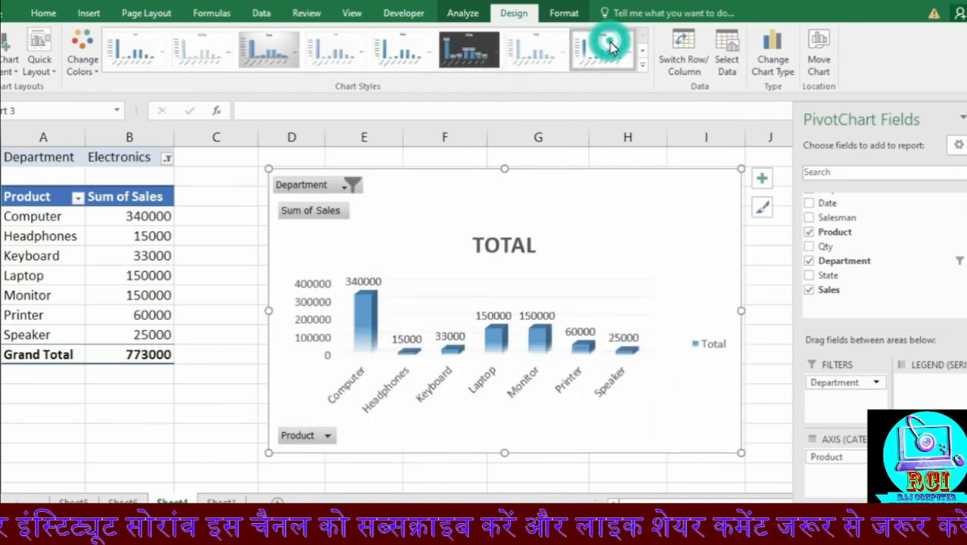
# - Use the PivotChart's Department filter to show Garments product sales, and switch it to Bags
pyautogui.click(347, 185)
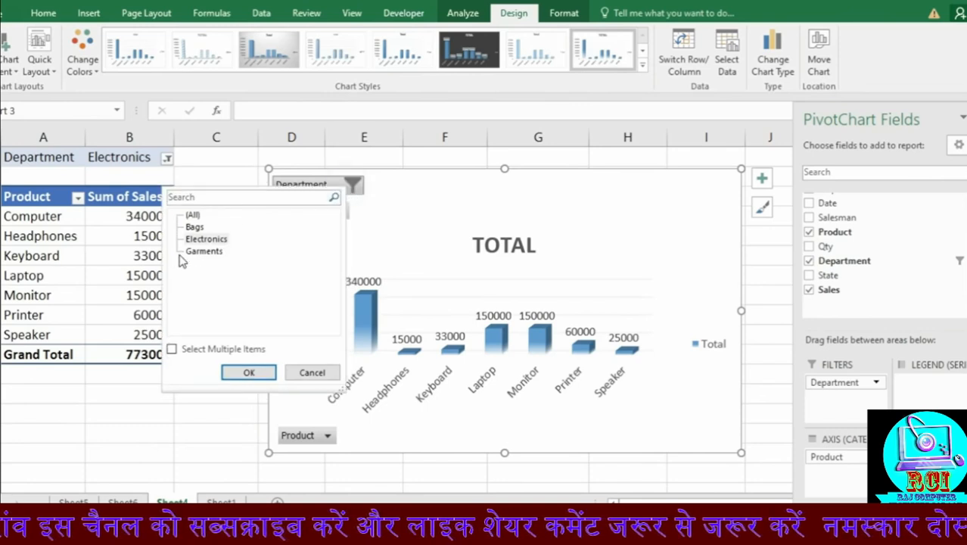
pyautogui.click(203, 251)
pyautogui.click(249, 373)
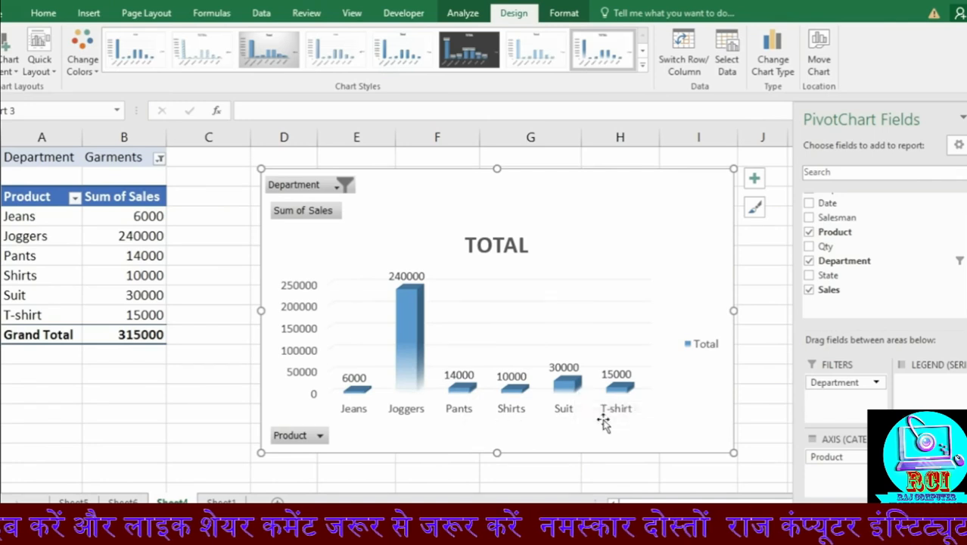
pyautogui.click(337, 185)
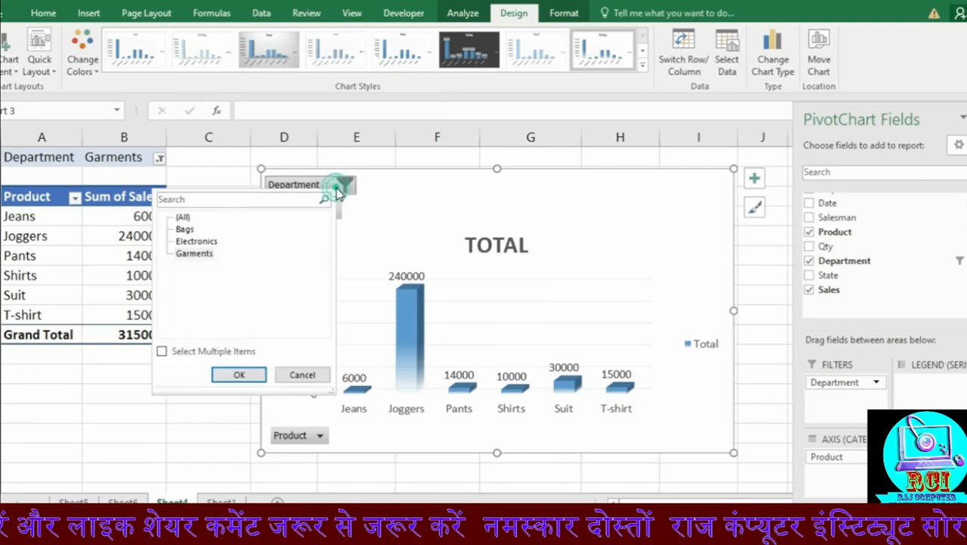
pyautogui.click(189, 229)
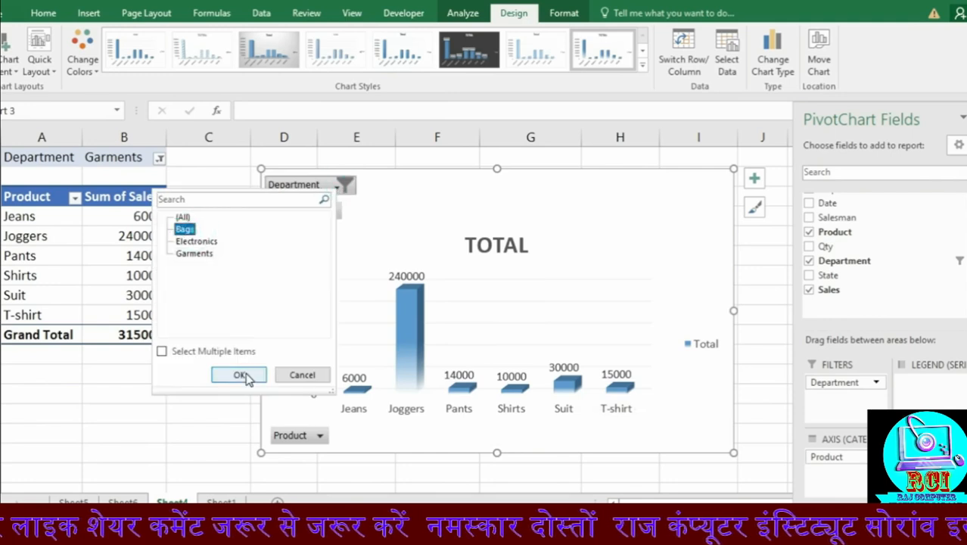
pyautogui.click(241, 374)
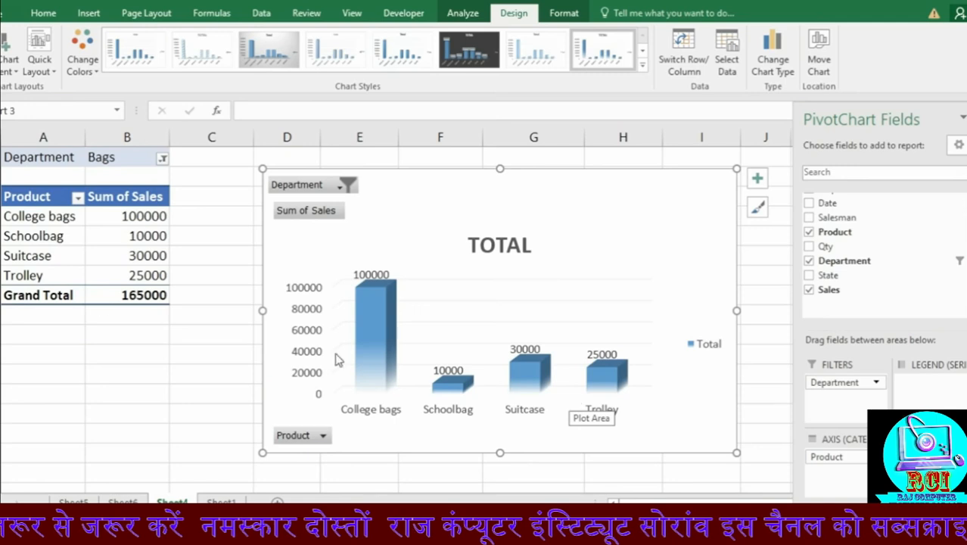
# - Recolor the Bags PivotChart with the colorful palette that starts with orange
pyautogui.moveTo(16, 197); pyautogui.dragTo(152, 295)
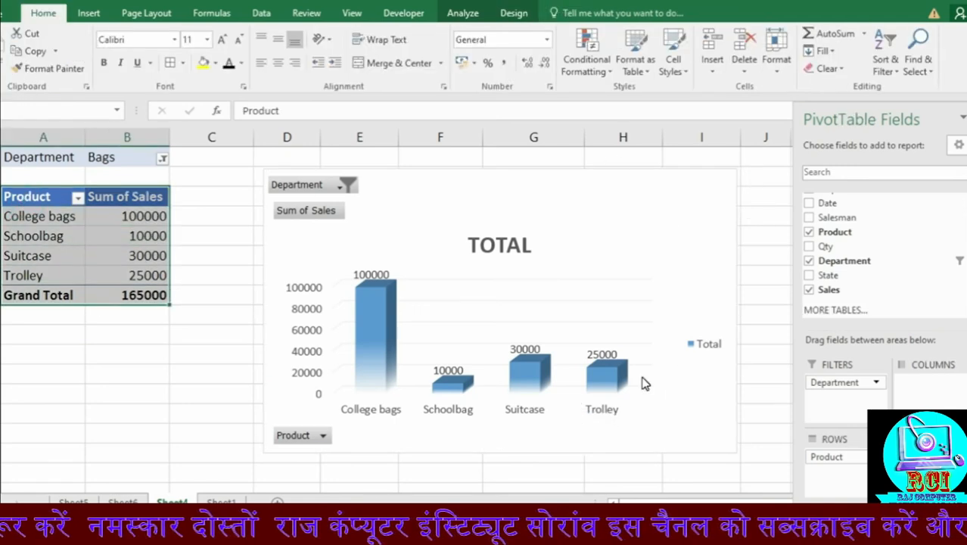
pyautogui.click(698, 287)
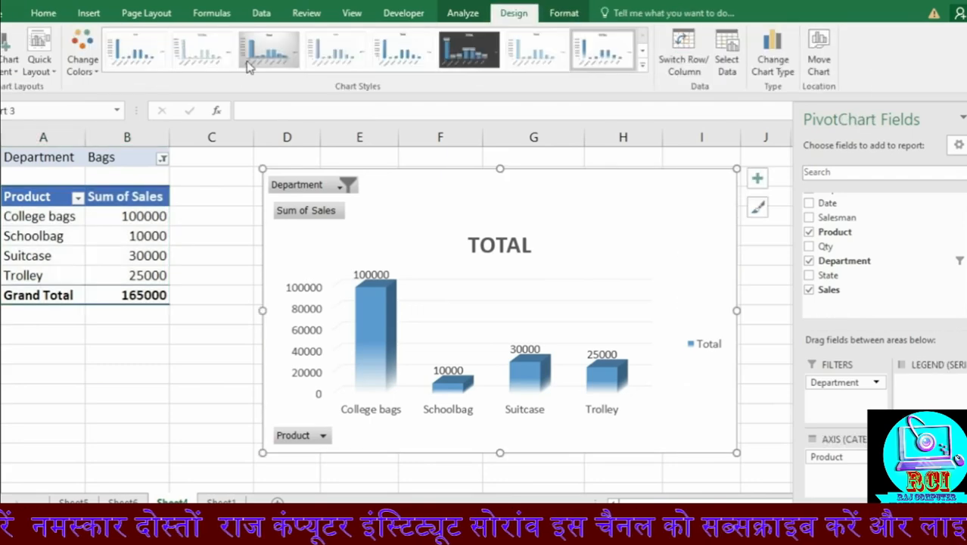
pyautogui.click(82, 54)
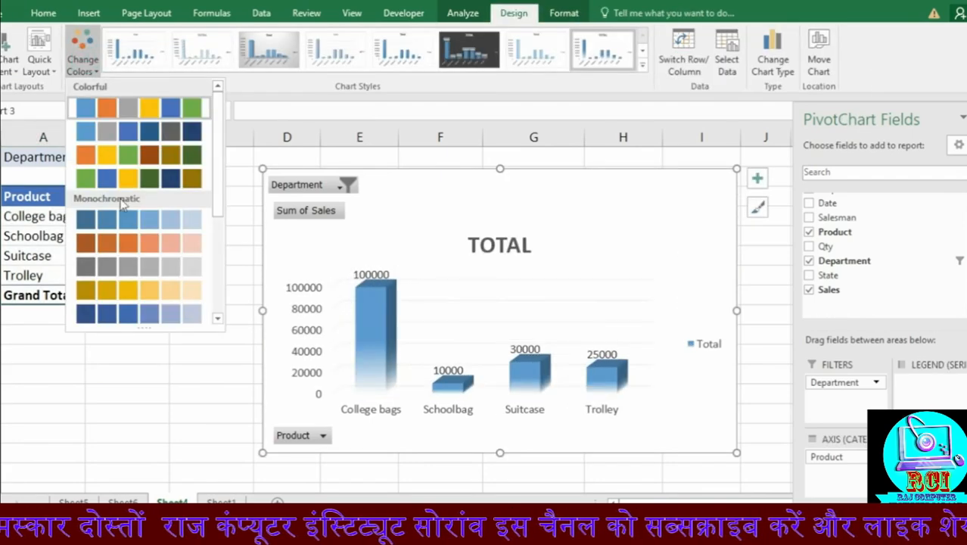
pyautogui.click(147, 161)
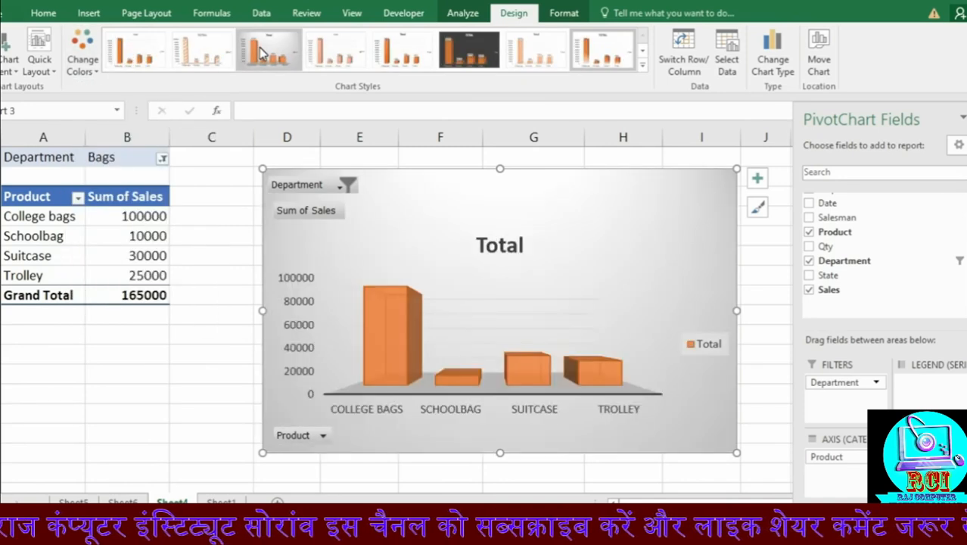
# - Apply the dark grey gradient-background chart style from the expanded style gallery to the PivotChart
pyautogui.click(261, 53)
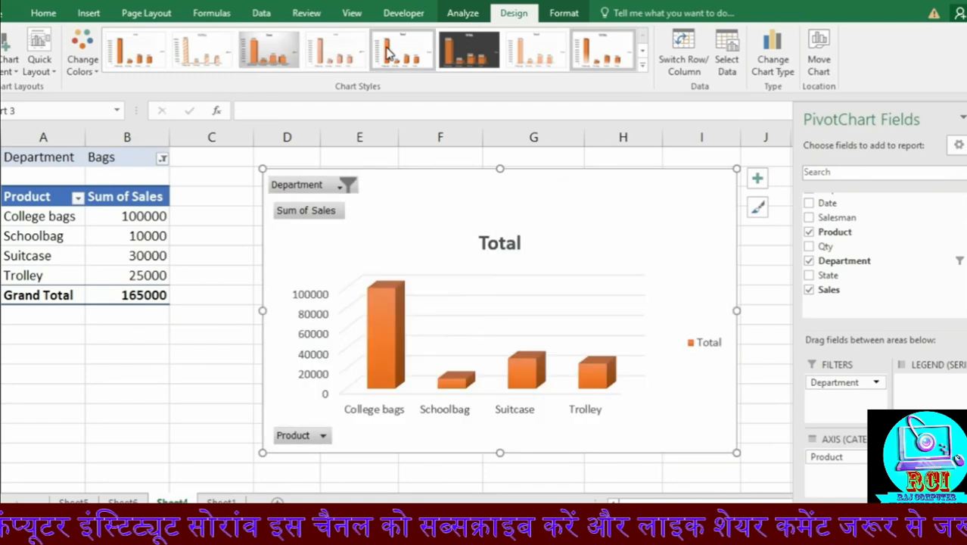
pyautogui.click(642, 67)
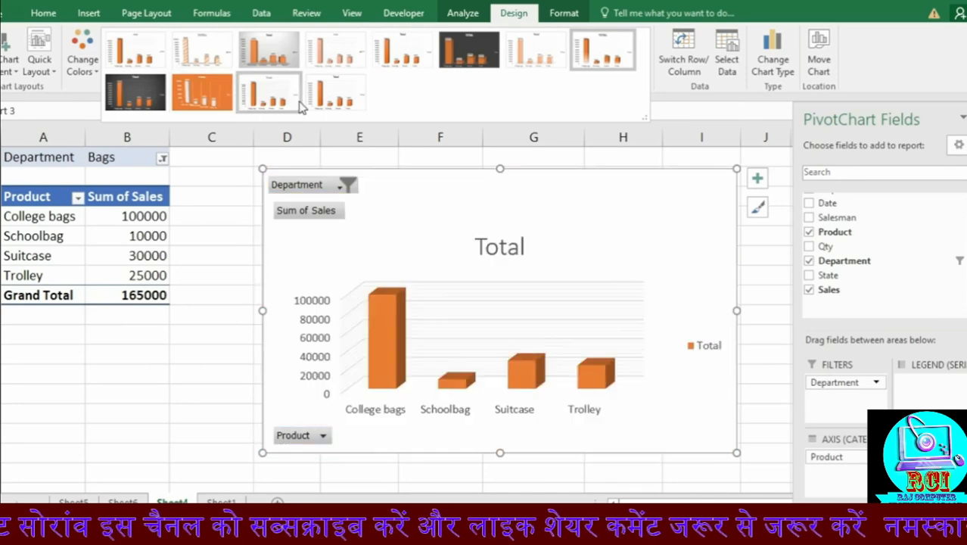
pyautogui.click(142, 94)
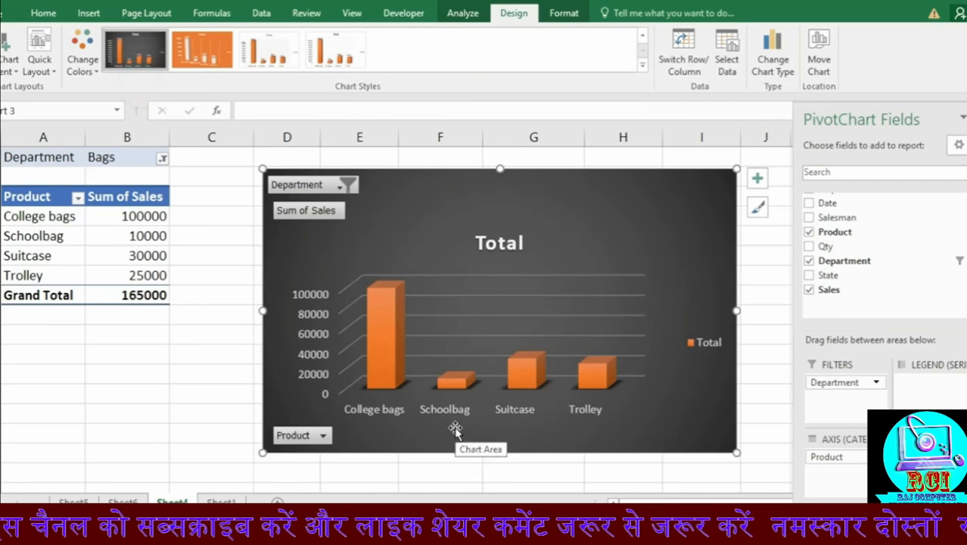
# - Switch the PivotTable's Department filter to Electronics
pyautogui.click(162, 158)
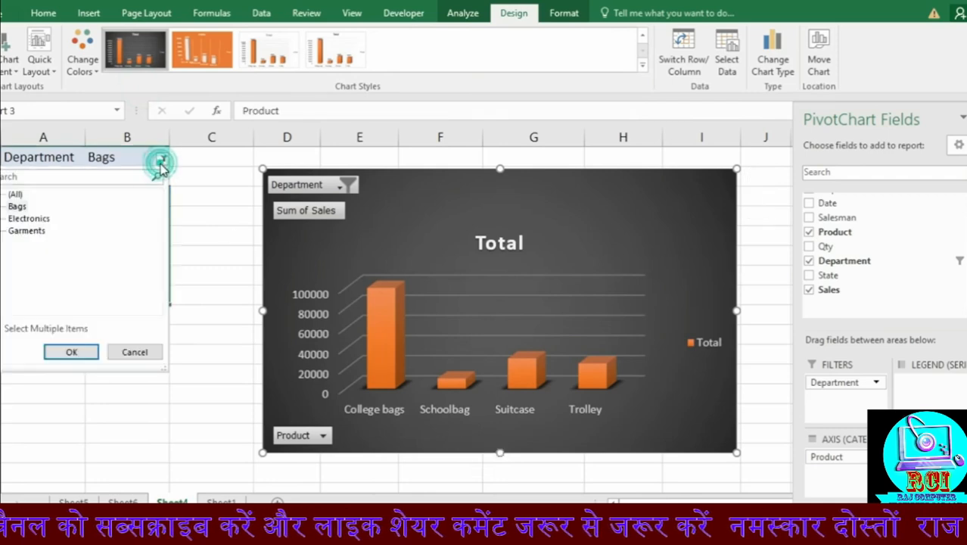
pyautogui.click(28, 218)
pyautogui.click(72, 352)
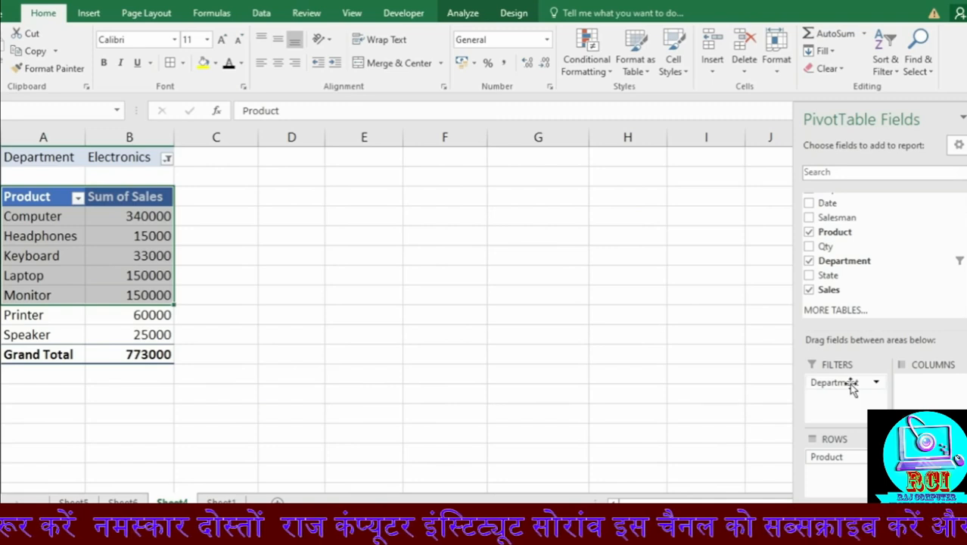
# - Remove the Department field from the report filters so that sales of all products are listed
pyautogui.moveTo(852, 386); pyautogui.dragTo(897, 276)
pyautogui.scroll(-2, 165, 334)
pyautogui.scroll(2, 167, 333)
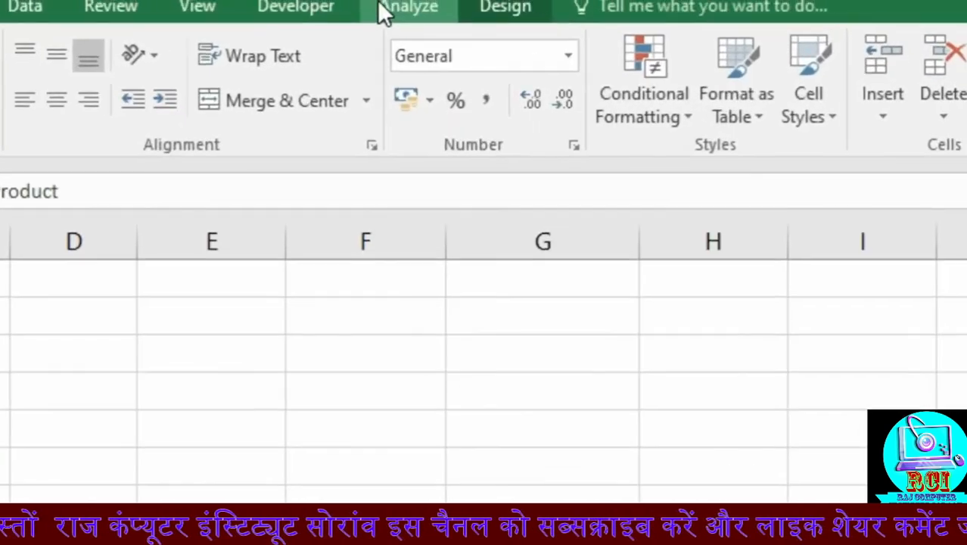
# - Insert slicers for the Department and State fields and place them side by side next to the PivotTable
pyautogui.click(381, 6)
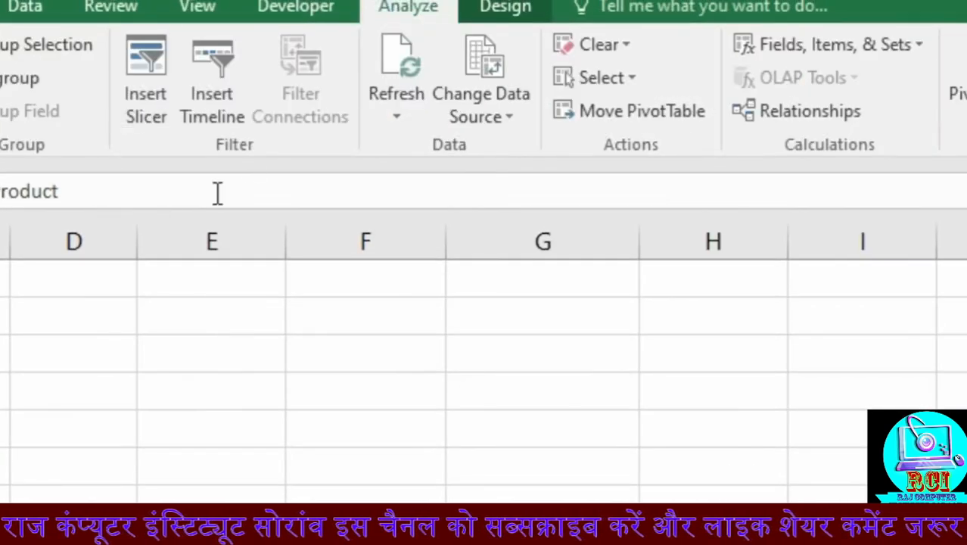
pyautogui.click(131, 84)
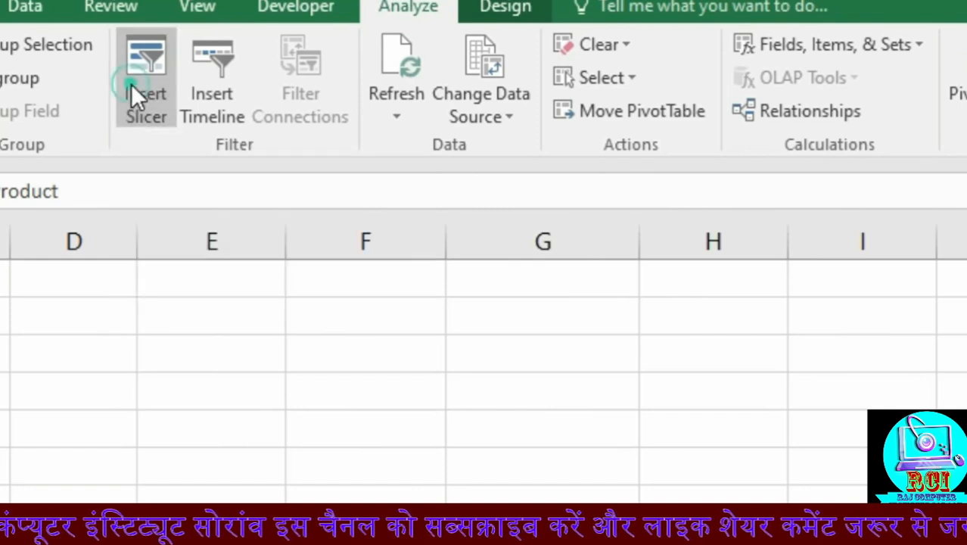
pyautogui.moveTo(410, 265); pyautogui.dragTo(536, 220)
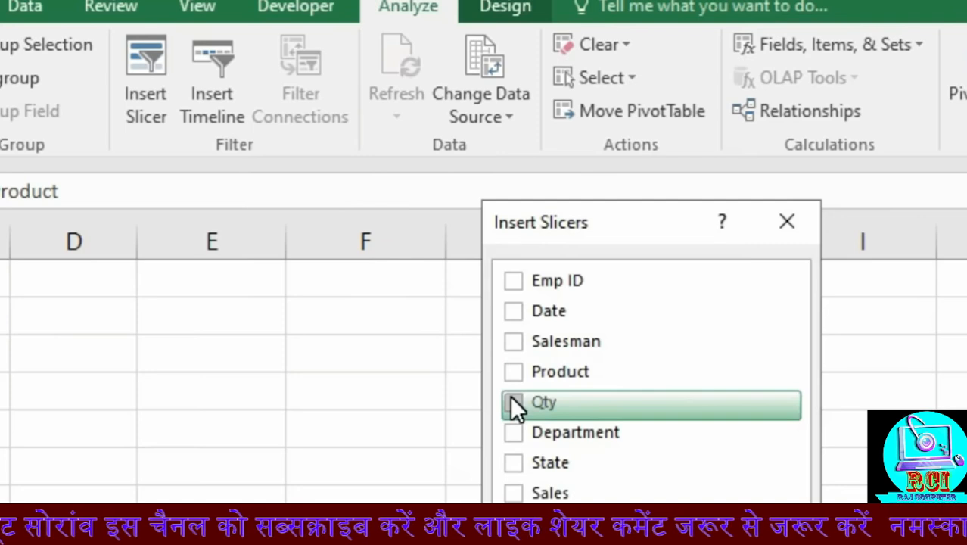
pyautogui.click(510, 432)
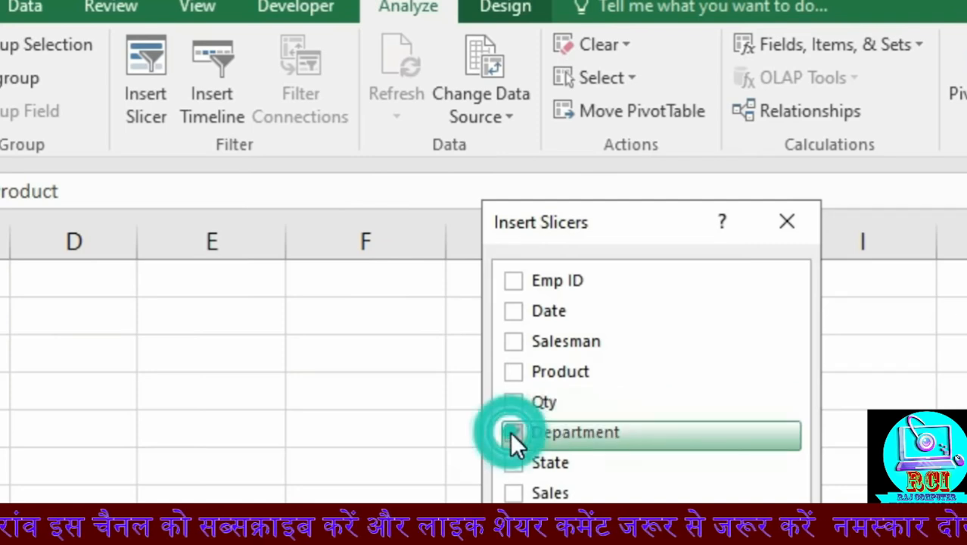
pyautogui.click(514, 464)
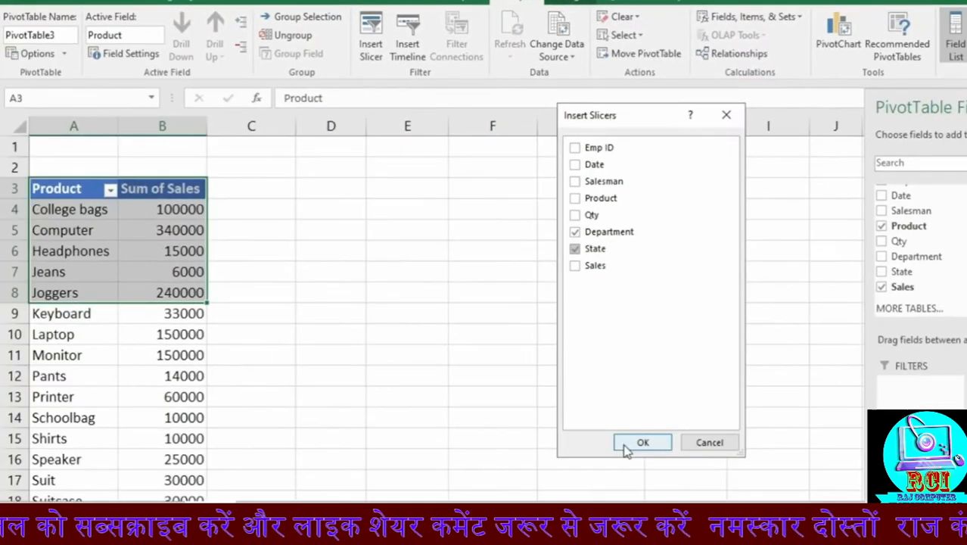
pyautogui.click(641, 500)
pyautogui.moveTo(602, 231); pyautogui.dragTo(799, 172)
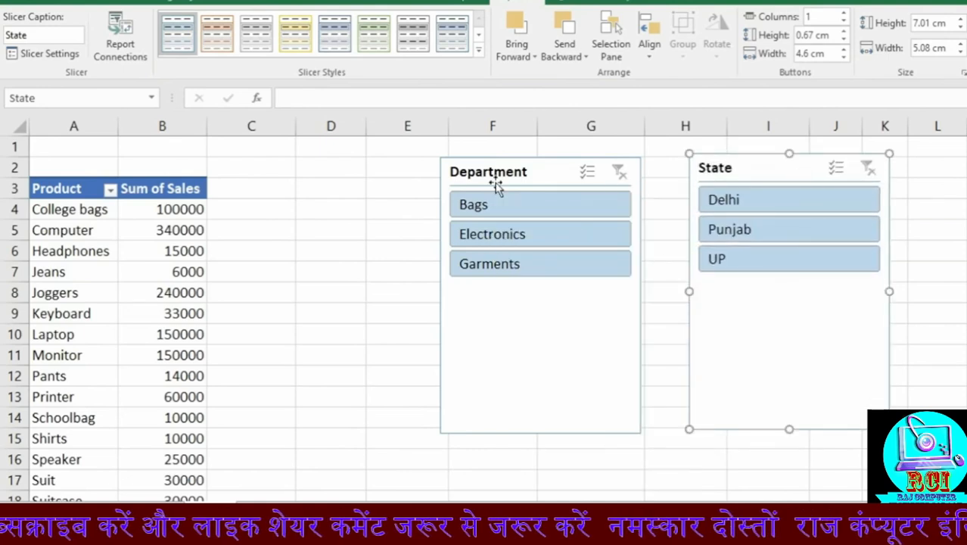
# - Filter the report with the State slicer by Delhi, Punjab and UP in turn, and clear the slicer's filter
pyautogui.click(729, 203)
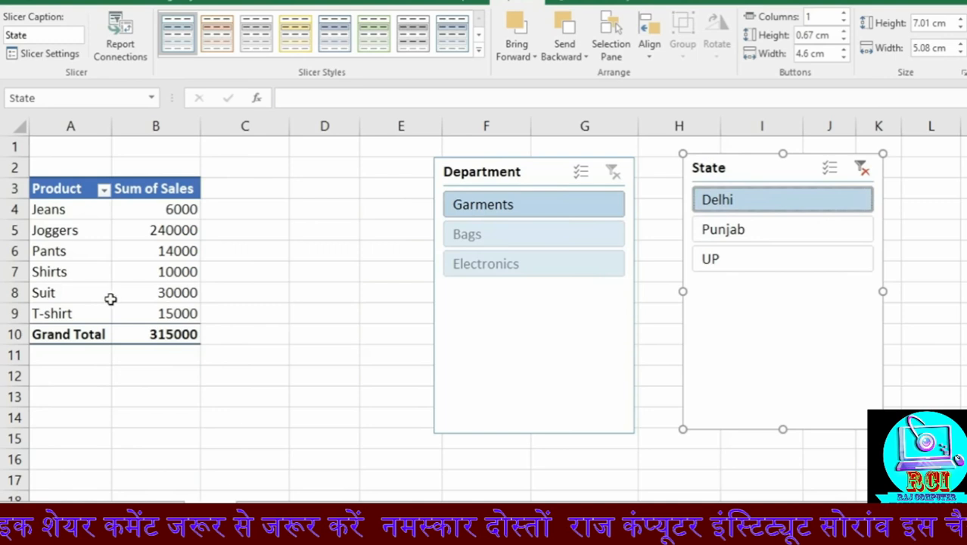
pyautogui.click(733, 233)
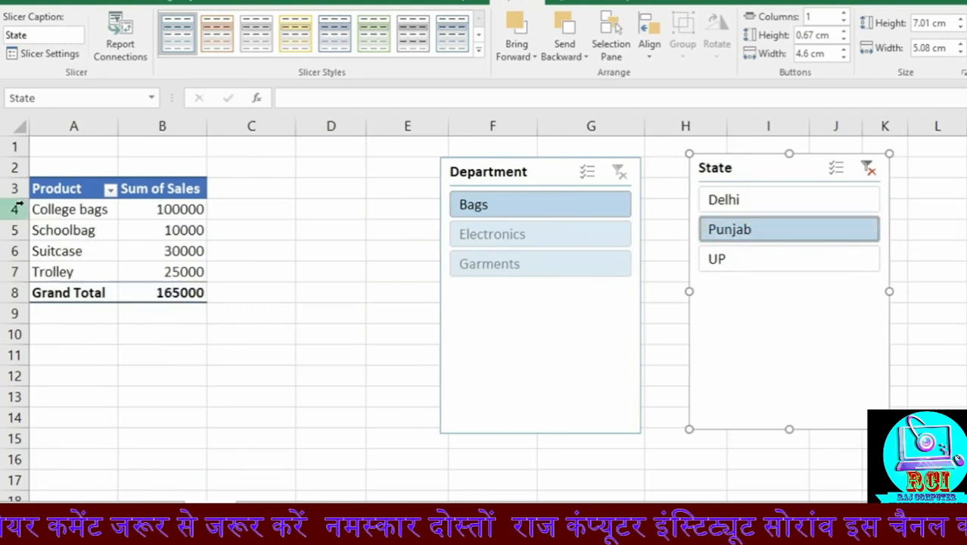
pyautogui.click(778, 266)
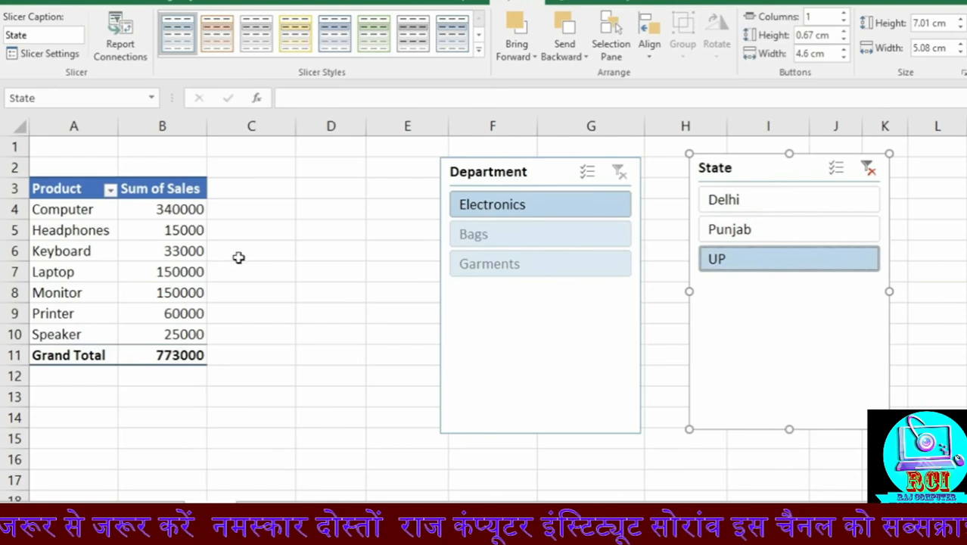
pyautogui.click(869, 168)
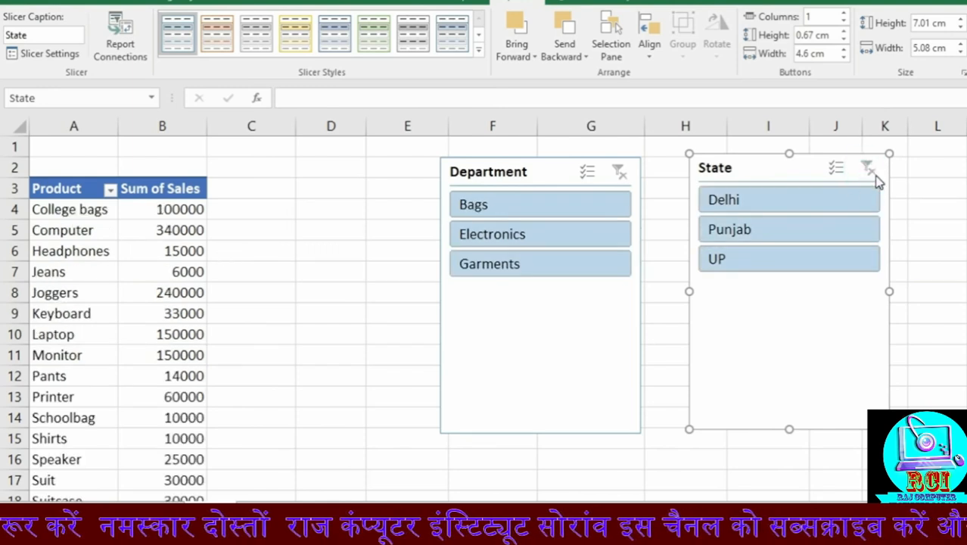
# - Filter the report with the Department slicer by Electronics, Bags and Garments in turn, leaving Garments selected
pyautogui.click(532, 235)
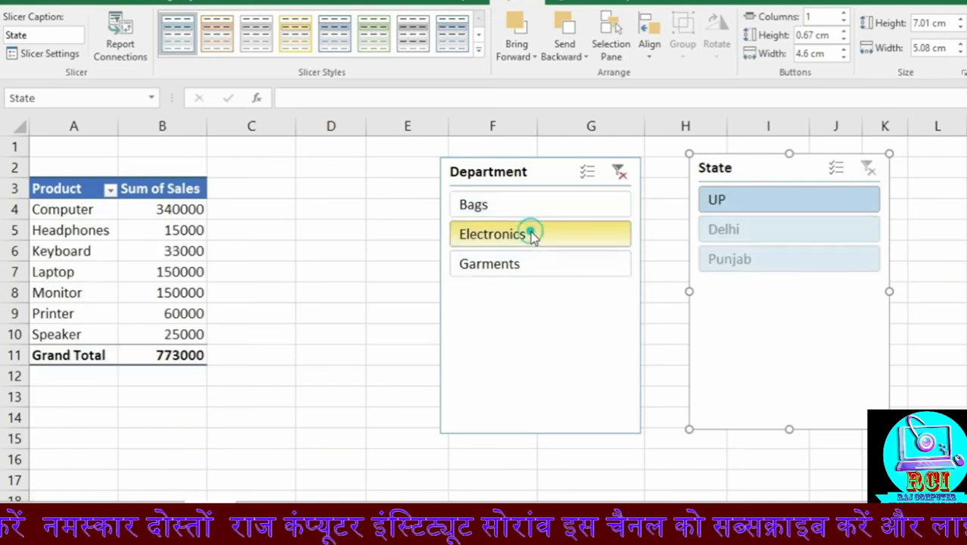
pyautogui.click(532, 207)
pyautogui.click(532, 265)
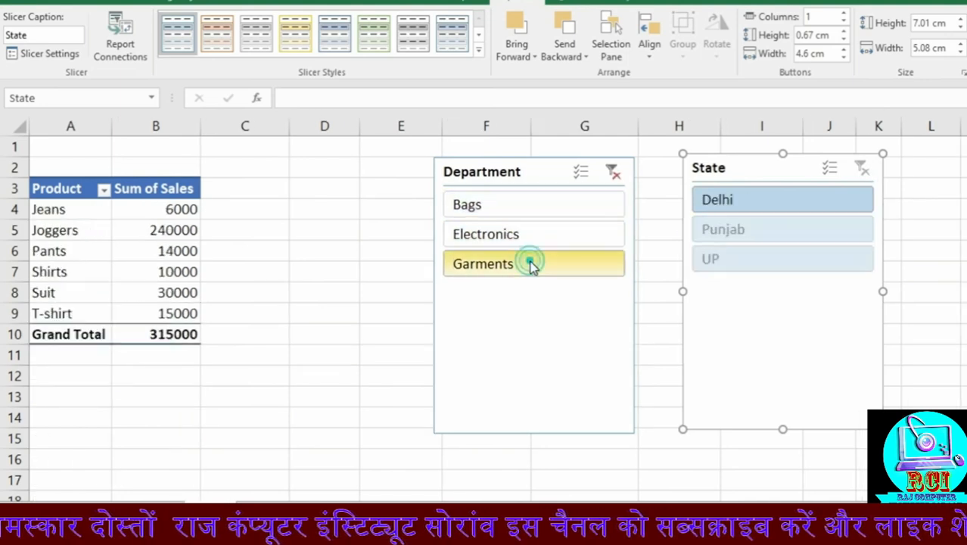